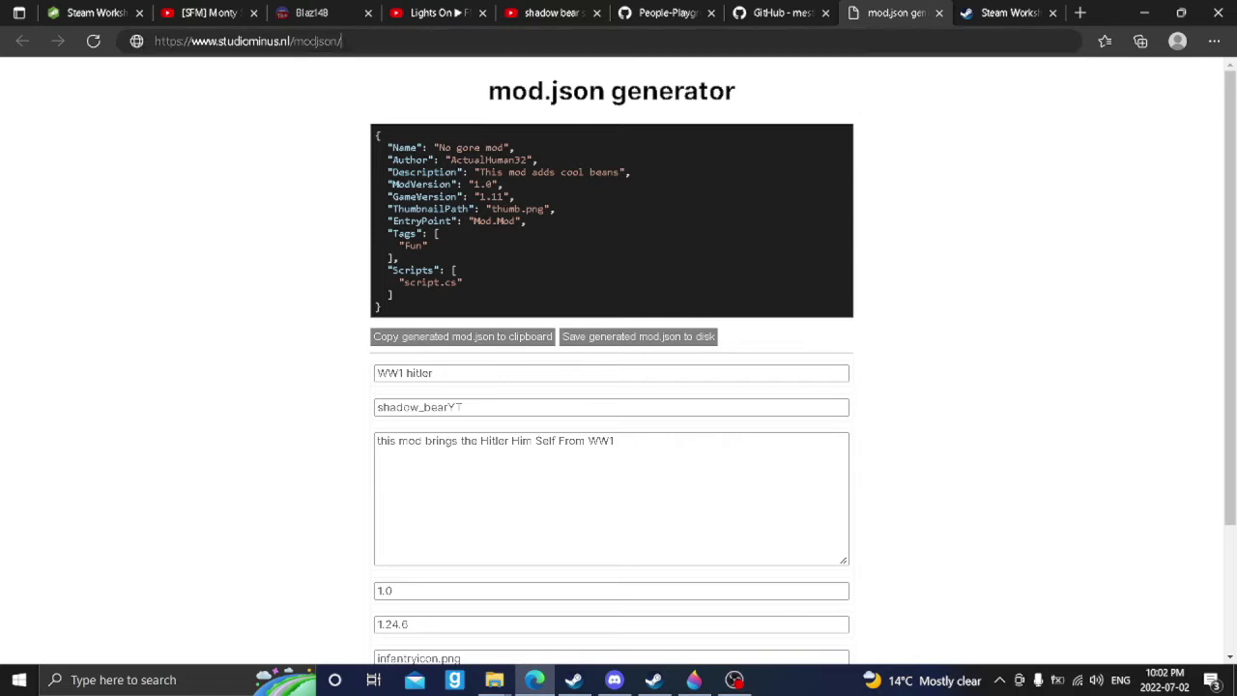
Step: Check the browser's recent address suggestions, then return to the mod.json generator page
{"action": "left_click", "coordinate": [411, 41]}
{"action": "left_click", "coordinate": [410, 41]}
{"action": "left_click", "coordinate": [410, 41]}
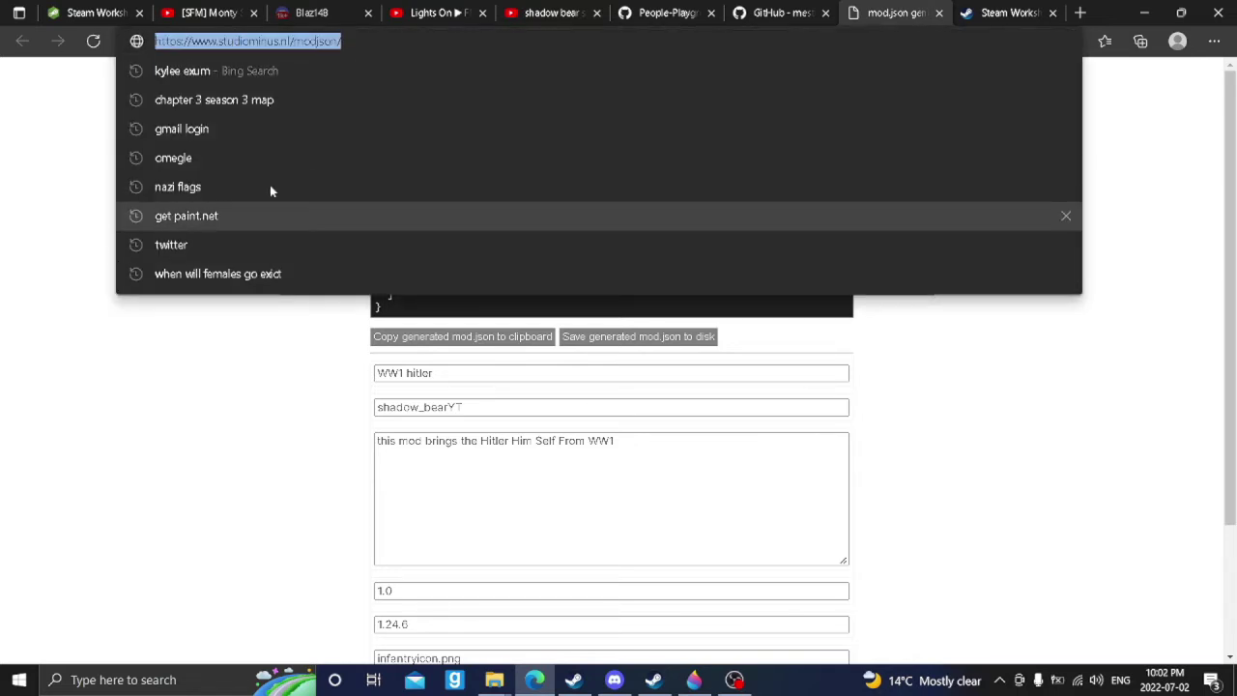
{"action": "left_click", "coordinate": [39, 174]}
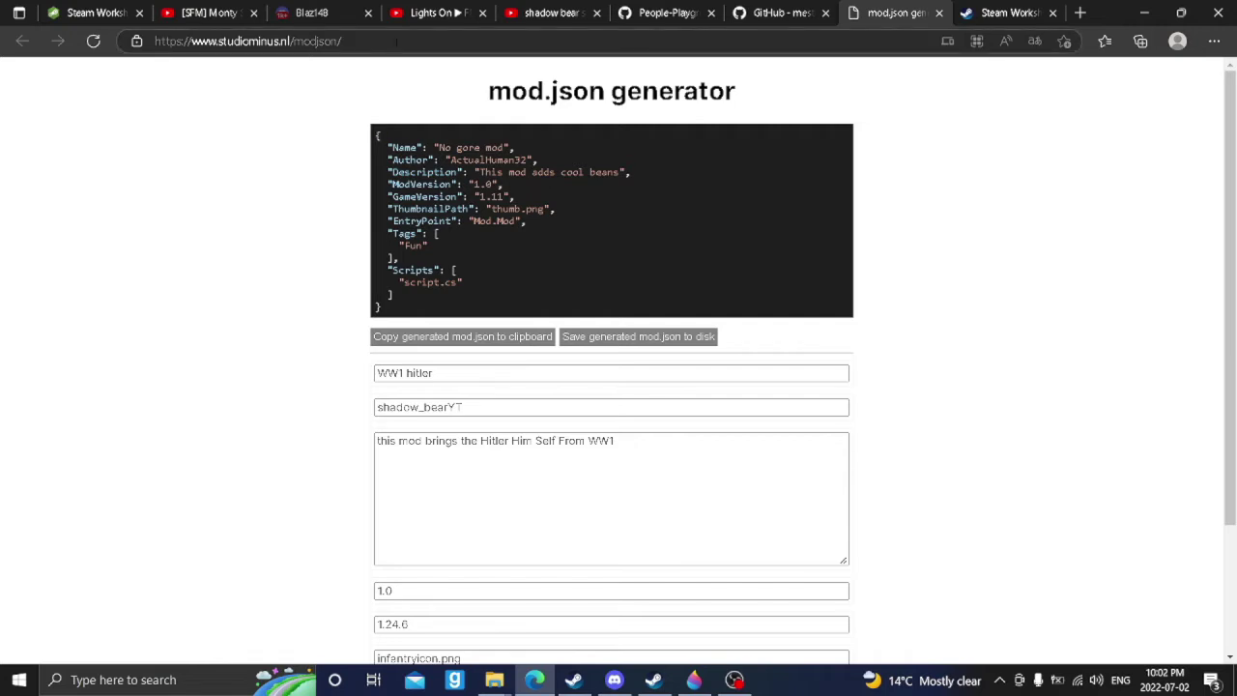
{"action": "left_click", "coordinate": [377, 41]}
{"action": "left_click", "coordinate": [22, 442]}
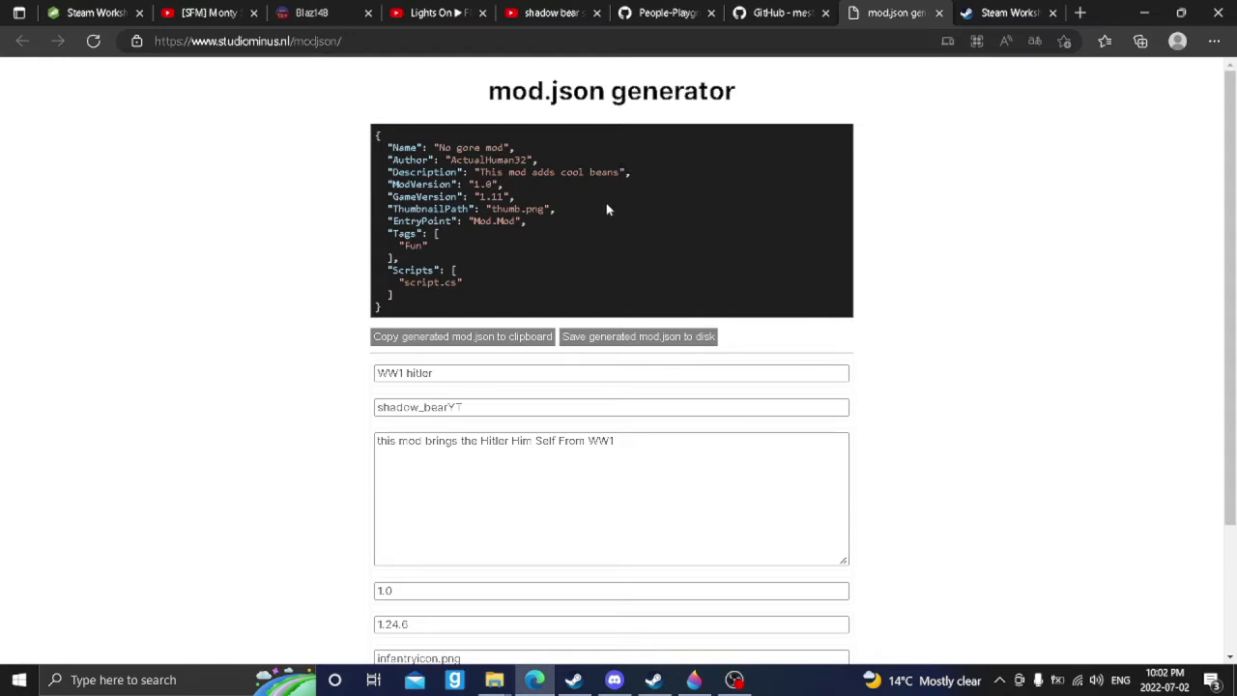
{"action": "scroll", "coordinate": [499, 511], "scroll_direction": "down", "scroll_amount": 2}
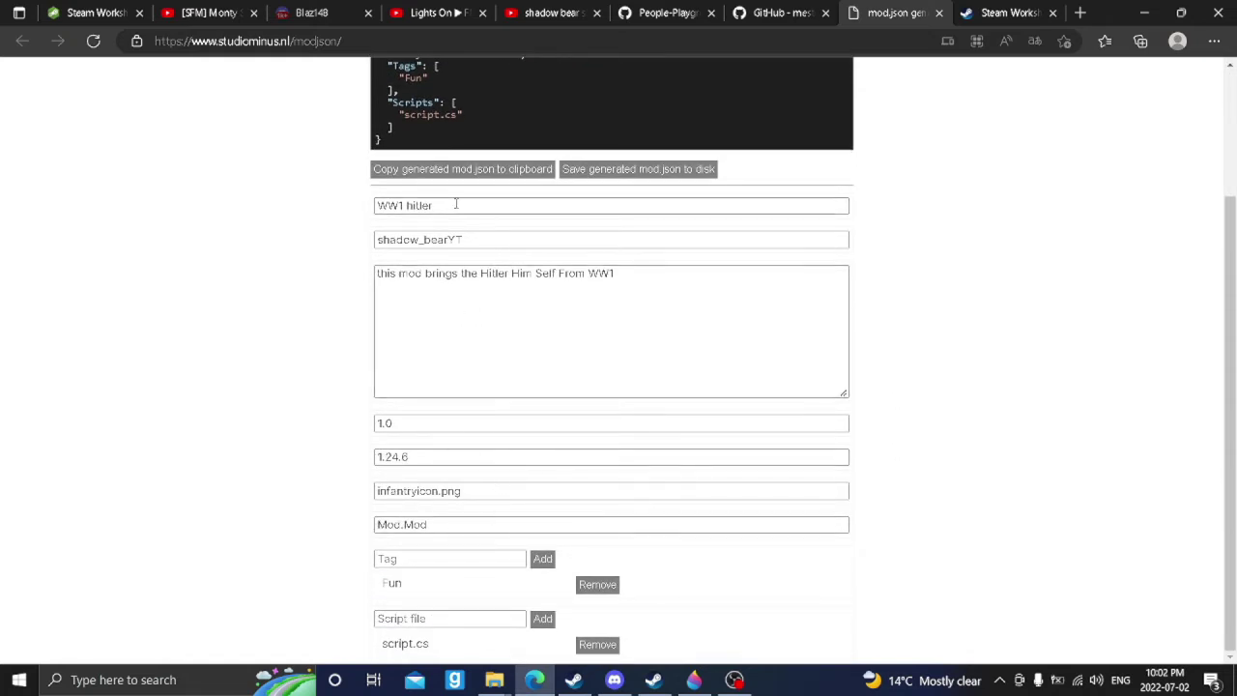
Step: Replace the mod name with 'thick jimmy'
{"action": "left_click_drag", "start_coordinate": [456, 204], "coordinate": [295, 193]}
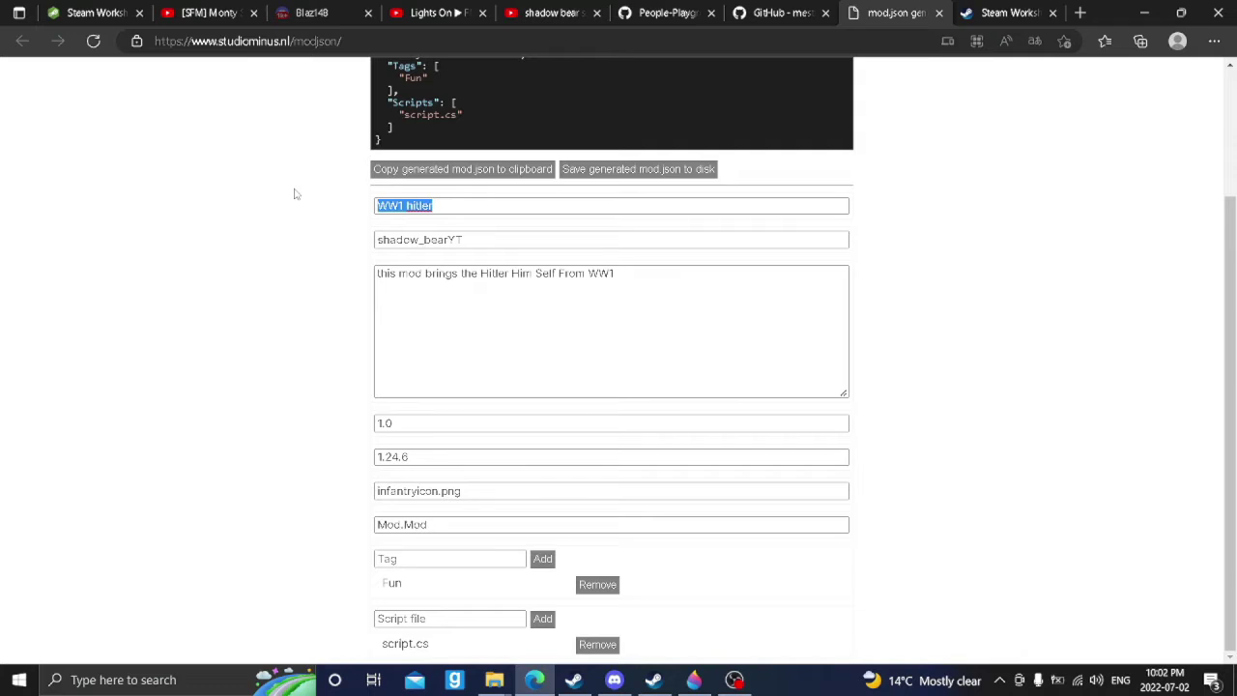
{"action": "key", "text": "BackSpace"}
{"action": "type", "text": "thick jimmy"}
{"action": "scroll", "coordinate": [271, 222], "scroll_direction": "up", "scroll_amount": 3}
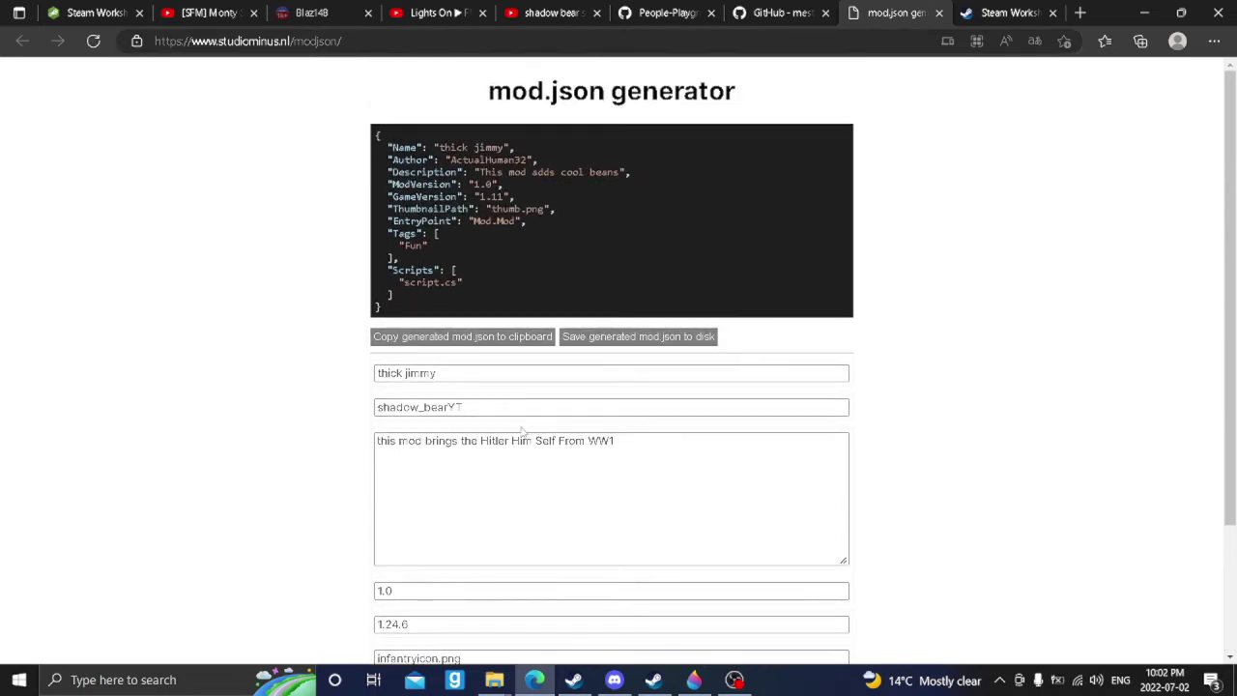
{"action": "left_click", "coordinate": [572, 406]}
{"action": "scroll", "coordinate": [387, 400], "scroll_direction": "down", "scroll_amount": 2}
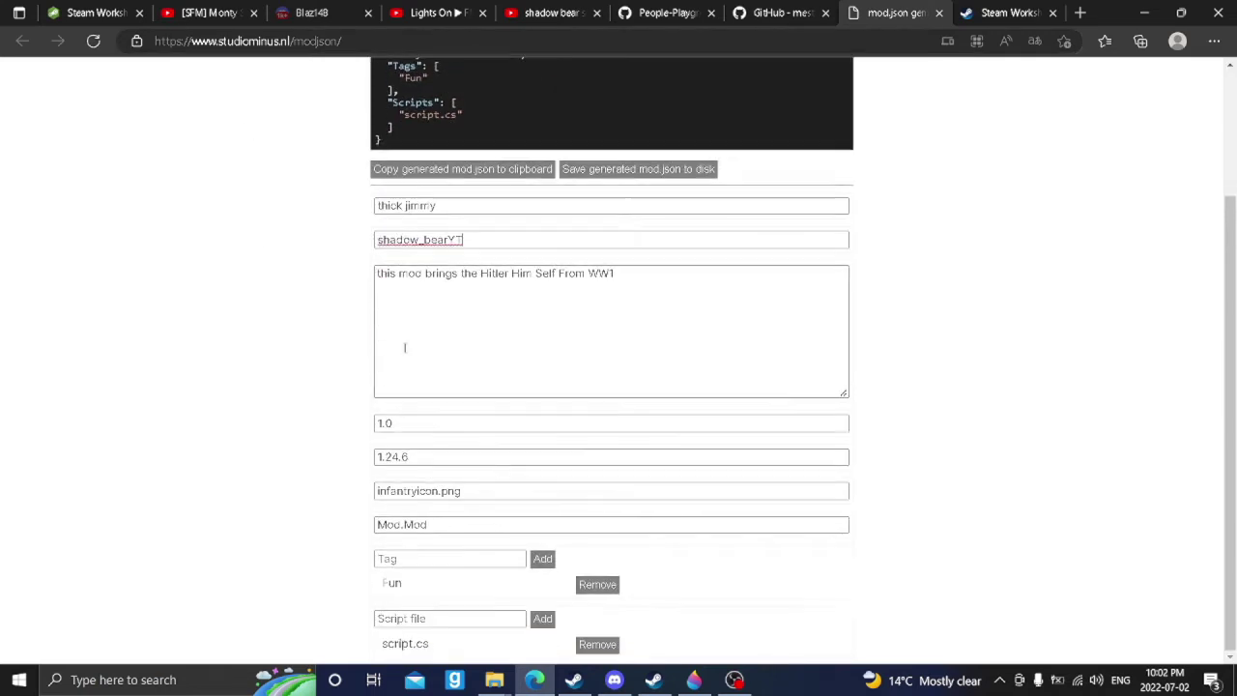
Step: Rewrite the end of the description as 'THICK MAN HIM SELF FROM BACKROOMS'
{"action": "left_click_drag", "start_coordinate": [643, 277], "coordinate": [2, 285]}
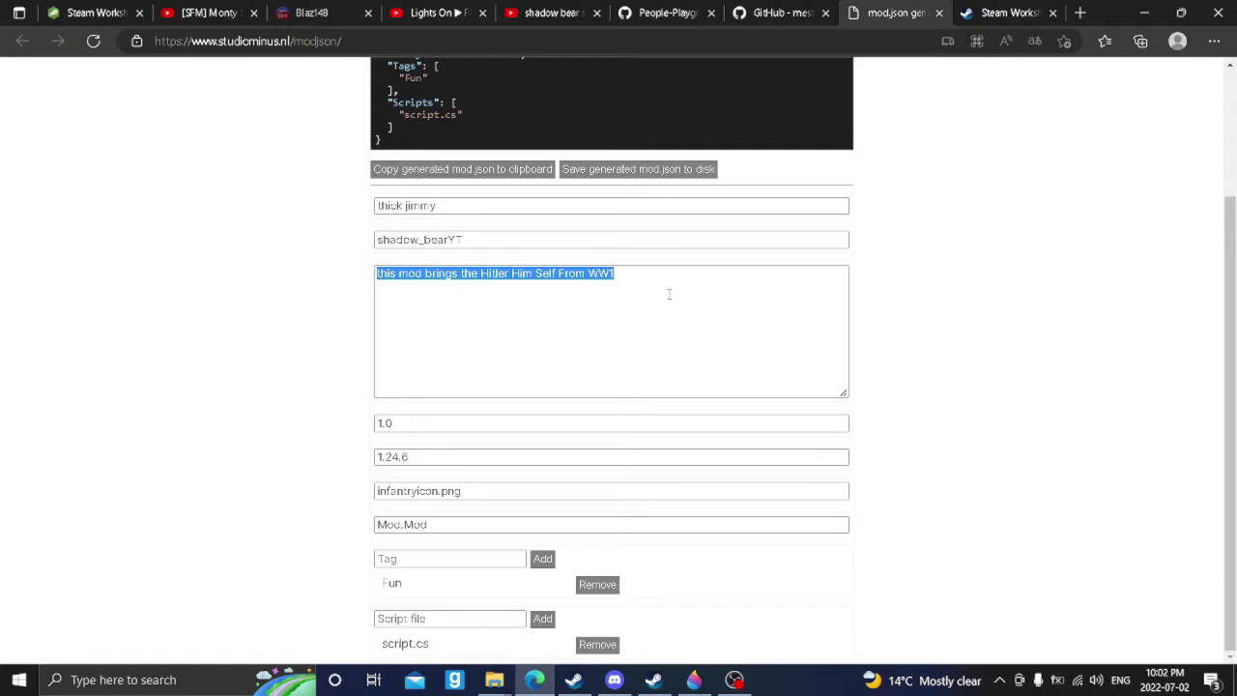
{"action": "left_click_drag", "start_coordinate": [637, 277], "coordinate": [483, 283]}
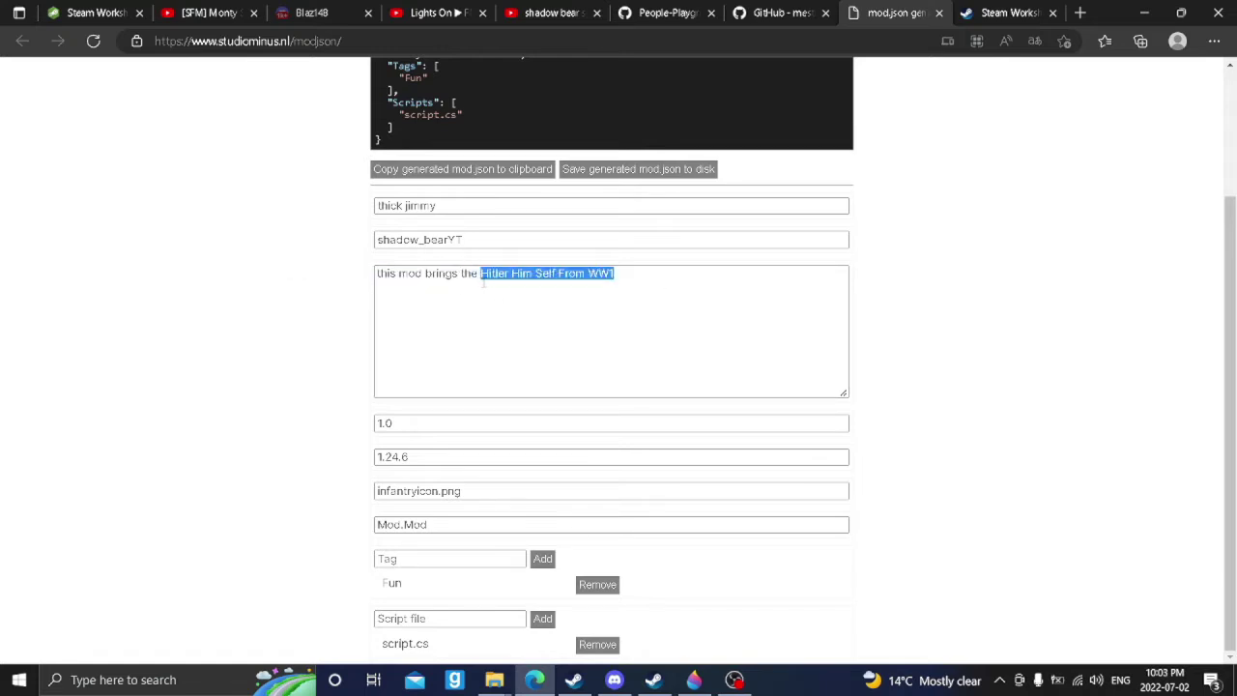
{"action": "key", "text": "BackSpace"}
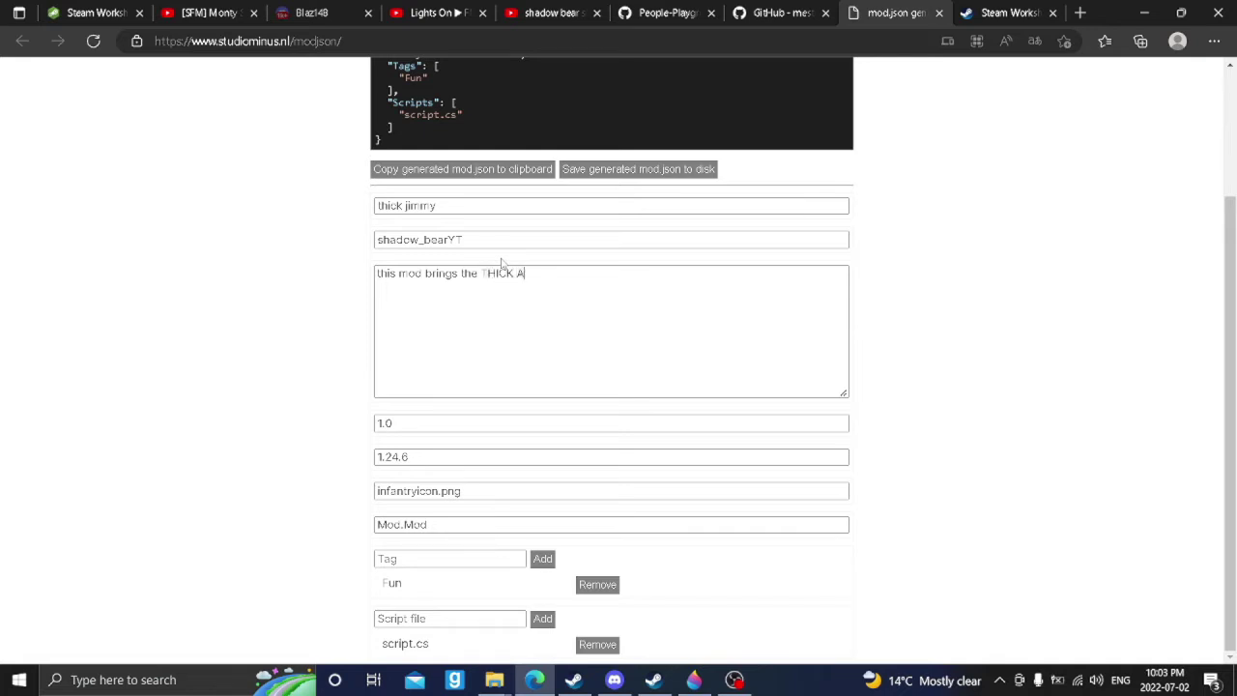
{"action": "type", "text": "THICK MAN "}
{"action": "type", "text": "HIM SELF FO"}
{"action": "type", "text": "IO"}
{"action": "type", "text": " BACKROO"}
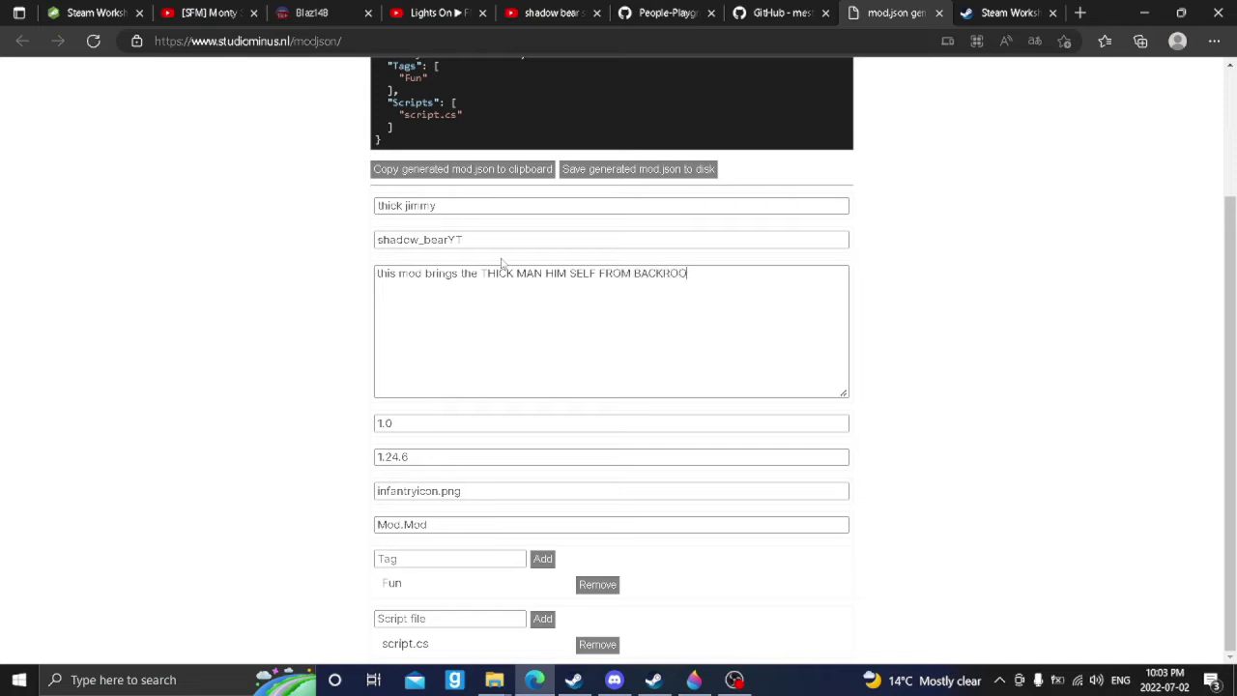
{"action": "type", "text": "MS"}
Step: Review the 1.0 mod version and 1.24.6 game version values
{"action": "left_click_drag", "start_coordinate": [409, 429], "coordinate": [358, 425]}
{"action": "left_click", "coordinate": [359, 425]}
{"action": "left_click", "coordinate": [358, 425]}
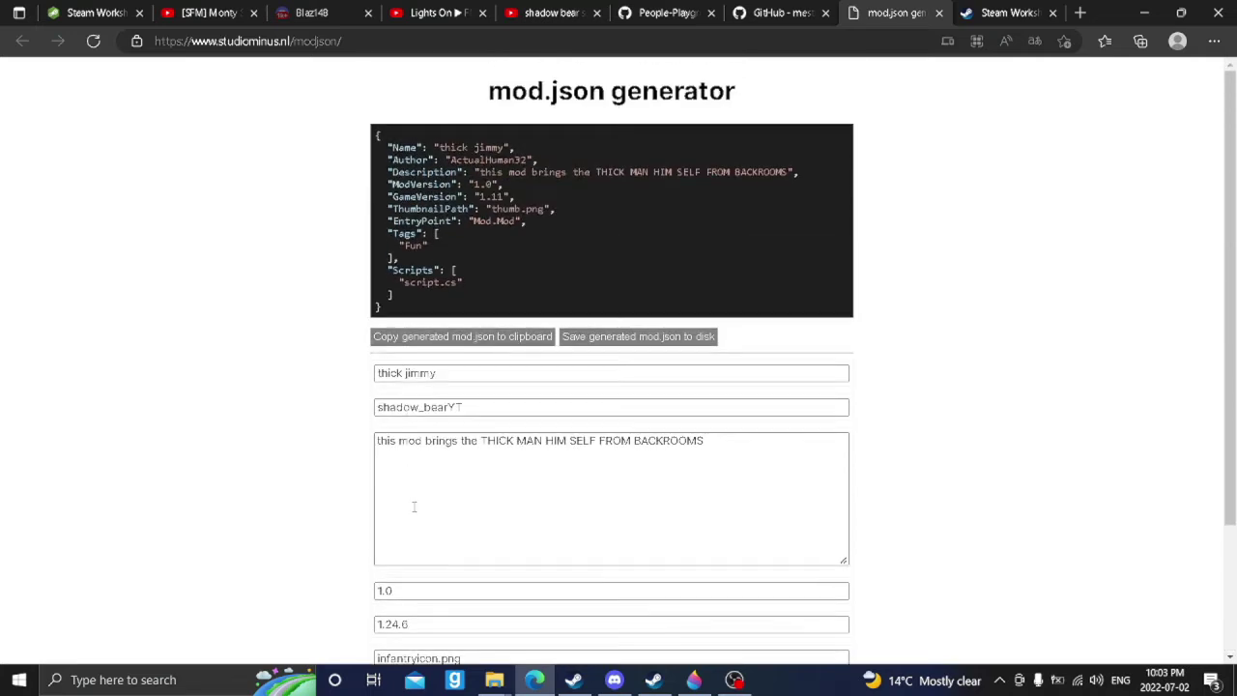
{"action": "left_click_drag", "start_coordinate": [410, 456], "coordinate": [339, 456]}
{"action": "scroll", "coordinate": [394, 461], "scroll_direction": "up", "scroll_amount": 1}
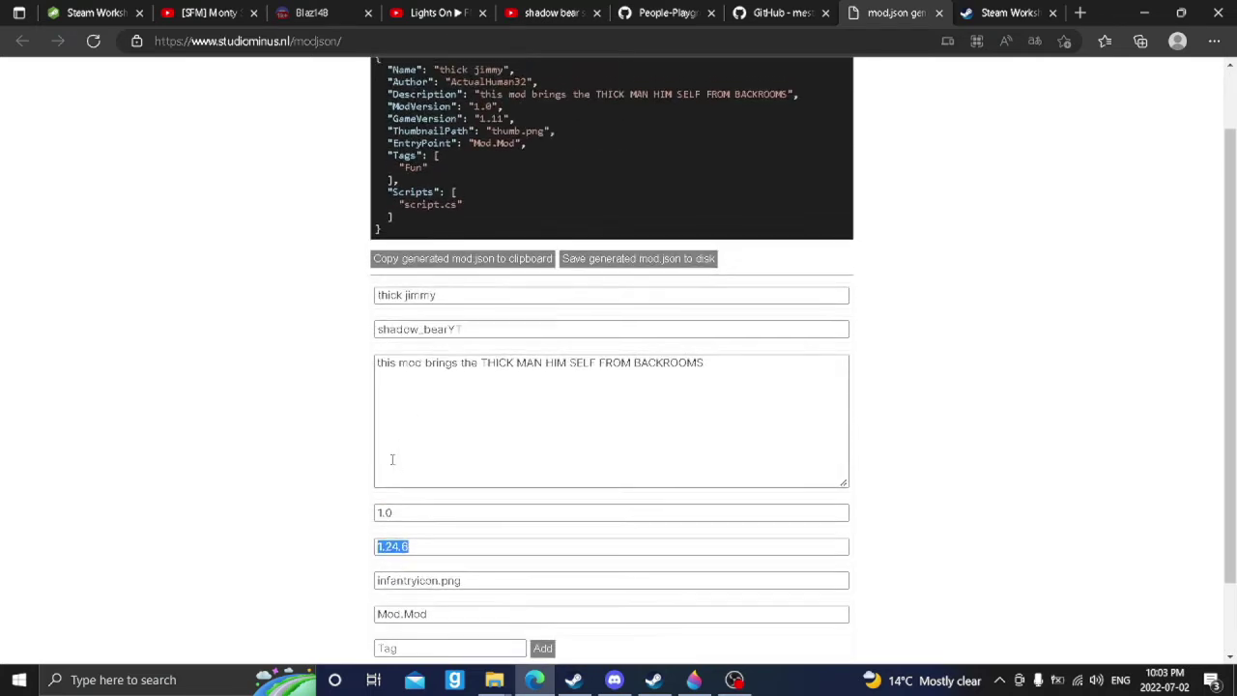
{"action": "scroll", "coordinate": [394, 461], "scroll_direction": "down", "scroll_amount": 1}
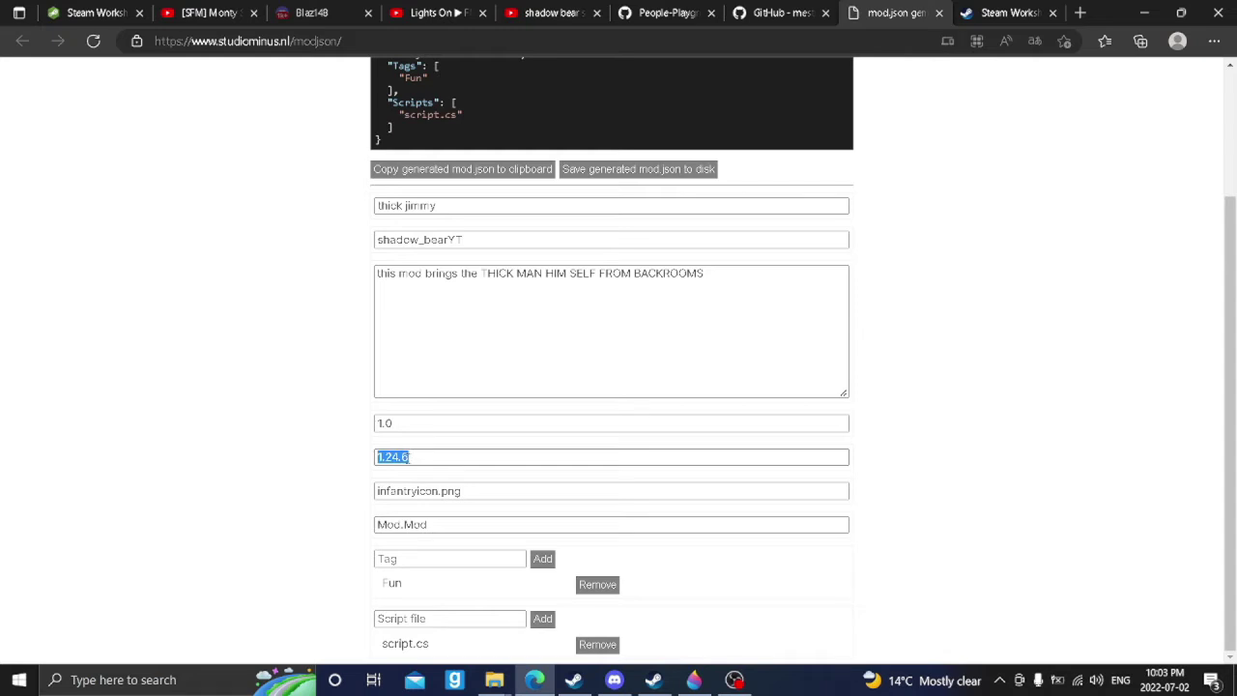
{"action": "left_click", "coordinate": [346, 452]}
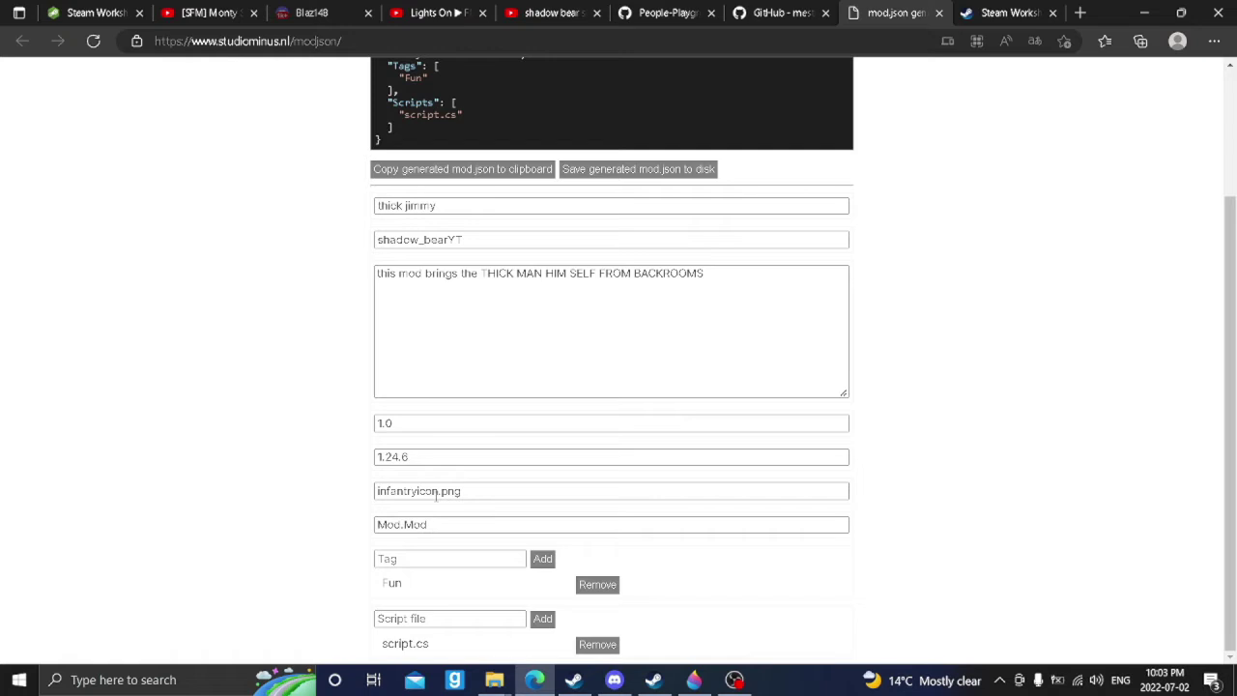
{"action": "scroll", "coordinate": [435, 495], "scroll_direction": "up", "scroll_amount": 3}
{"action": "scroll", "coordinate": [484, 299], "scroll_direction": "down", "scroll_amount": 3}
Step: Show the skin layer.png joker sprite in Paint 3D, leaving Save as without saving
{"action": "left_click", "coordinate": [694, 680]}
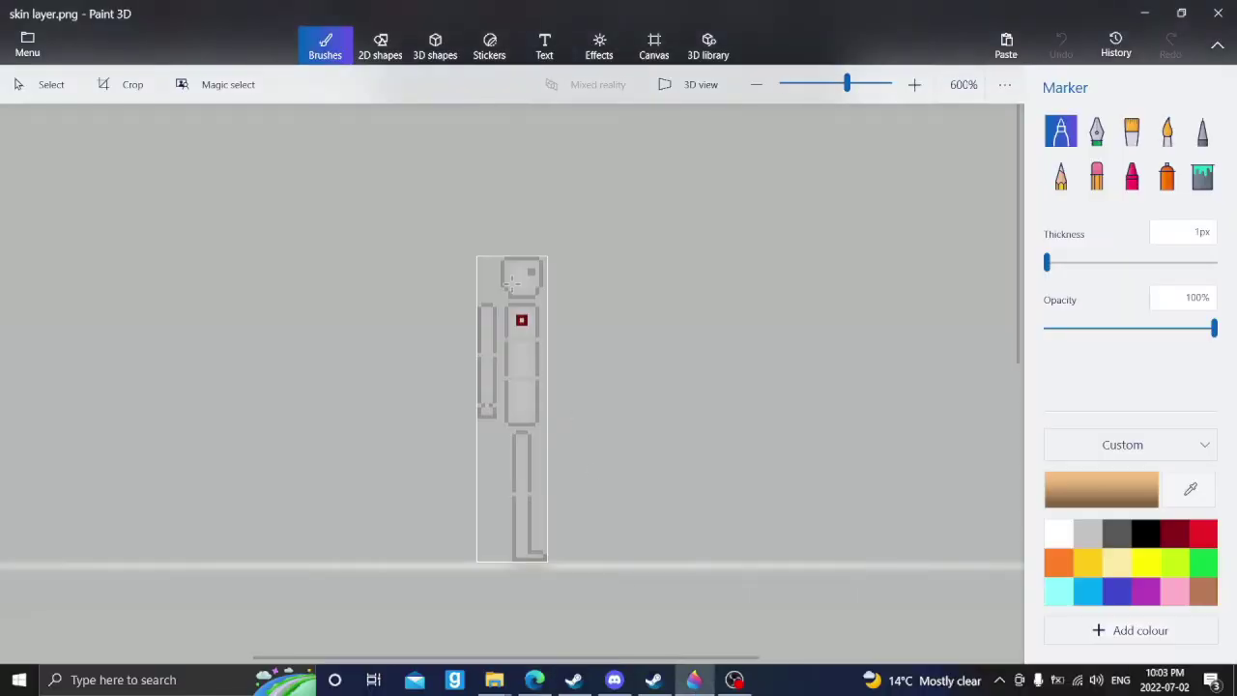
{"action": "scroll", "coordinate": [512, 282], "scroll_direction": "up", "scroll_amount": 4}
{"action": "scroll", "coordinate": [534, 425], "scroll_direction": "down", "scroll_amount": 4}
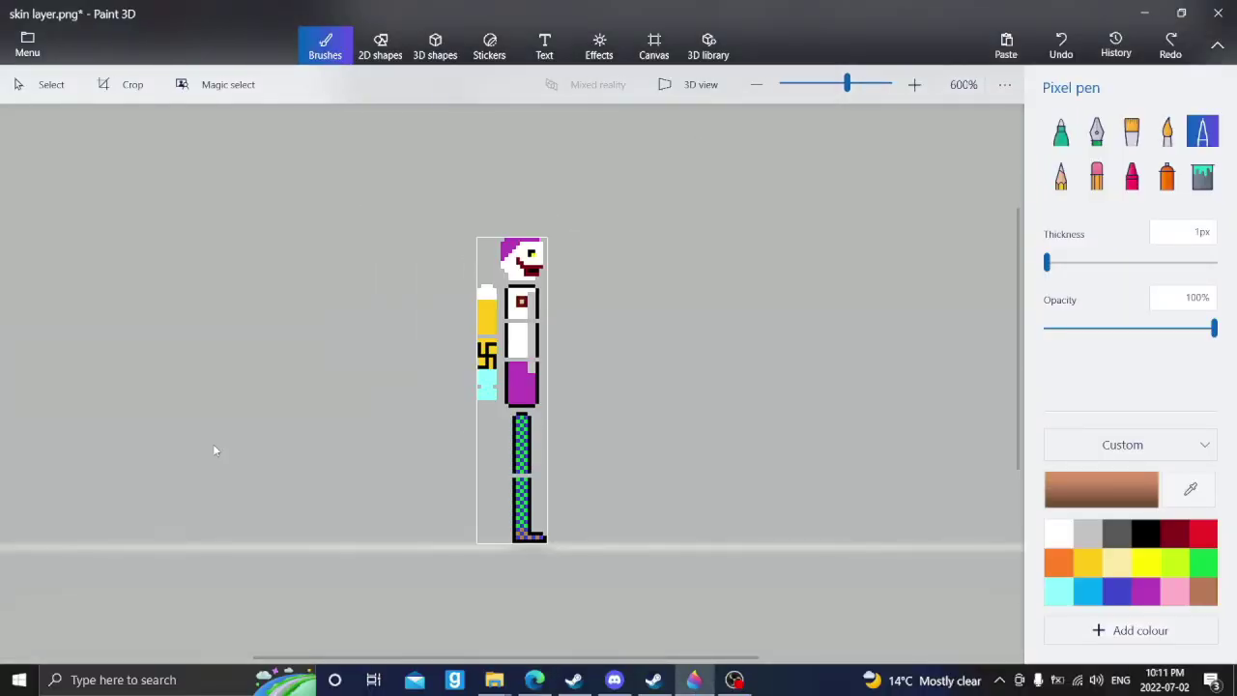
{"action": "scroll", "coordinate": [212, 443], "scroll_direction": "up", "scroll_amount": 3}
{"action": "scroll", "coordinate": [212, 443], "scroll_direction": "down", "scroll_amount": 3}
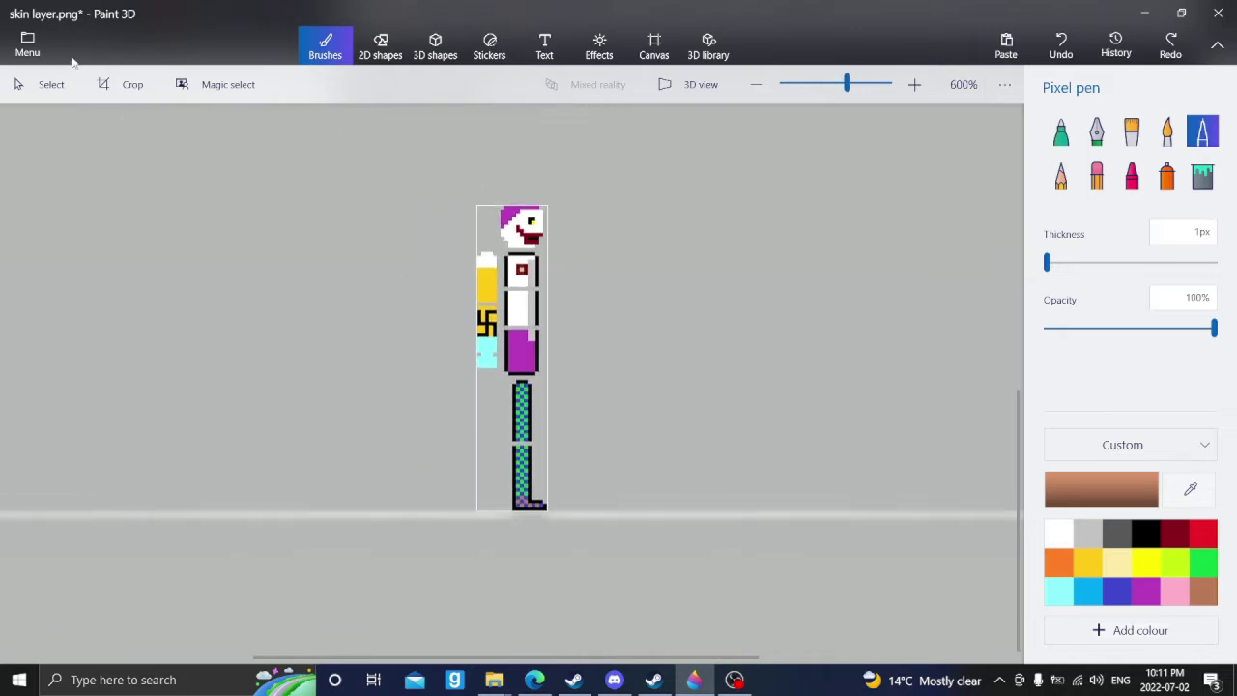
{"action": "left_click", "coordinate": [44, 46]}
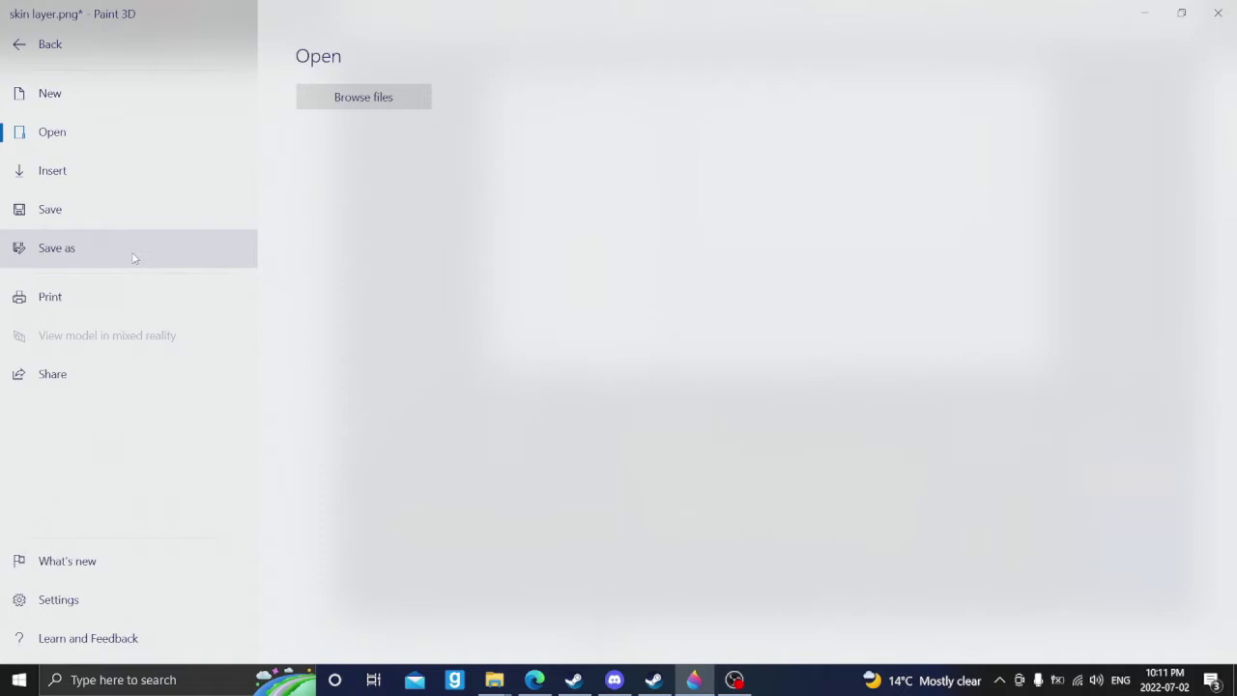
{"action": "left_click", "coordinate": [134, 258]}
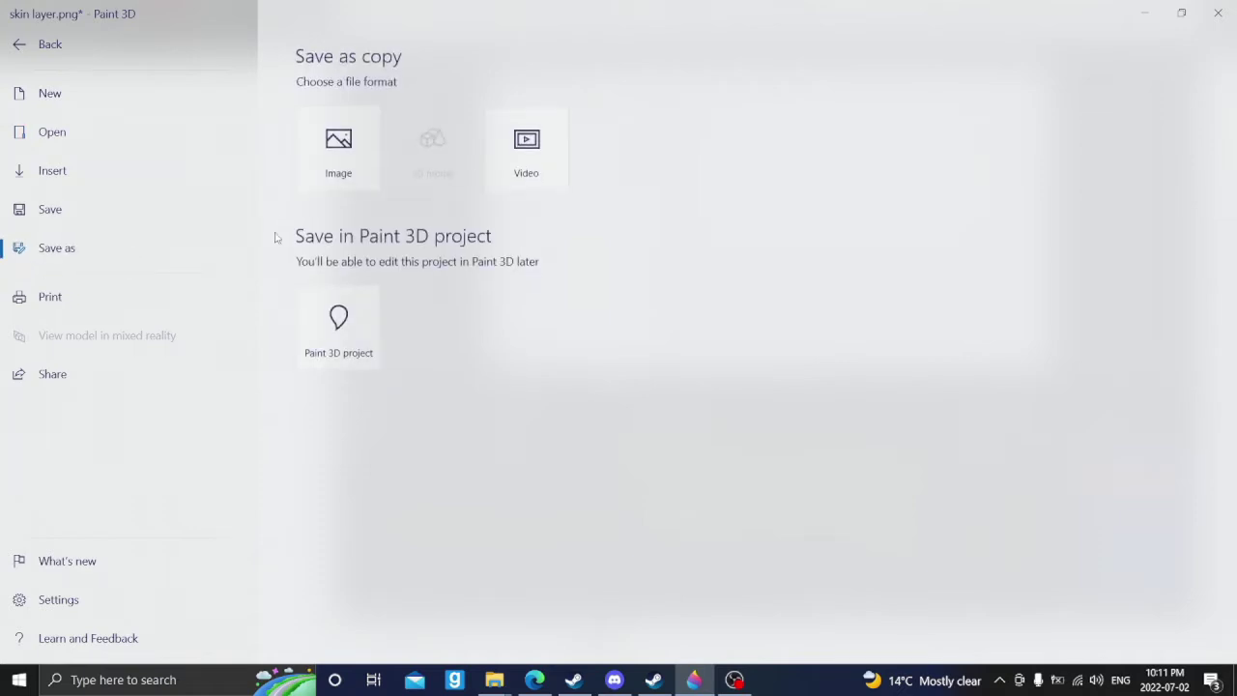
{"action": "left_click", "coordinate": [74, 46]}
{"action": "scroll", "coordinate": [532, 200], "scroll_direction": "up", "scroll_amount": 1}
{"action": "scroll", "coordinate": [553, 474], "scroll_direction": "down", "scroll_amount": 2}
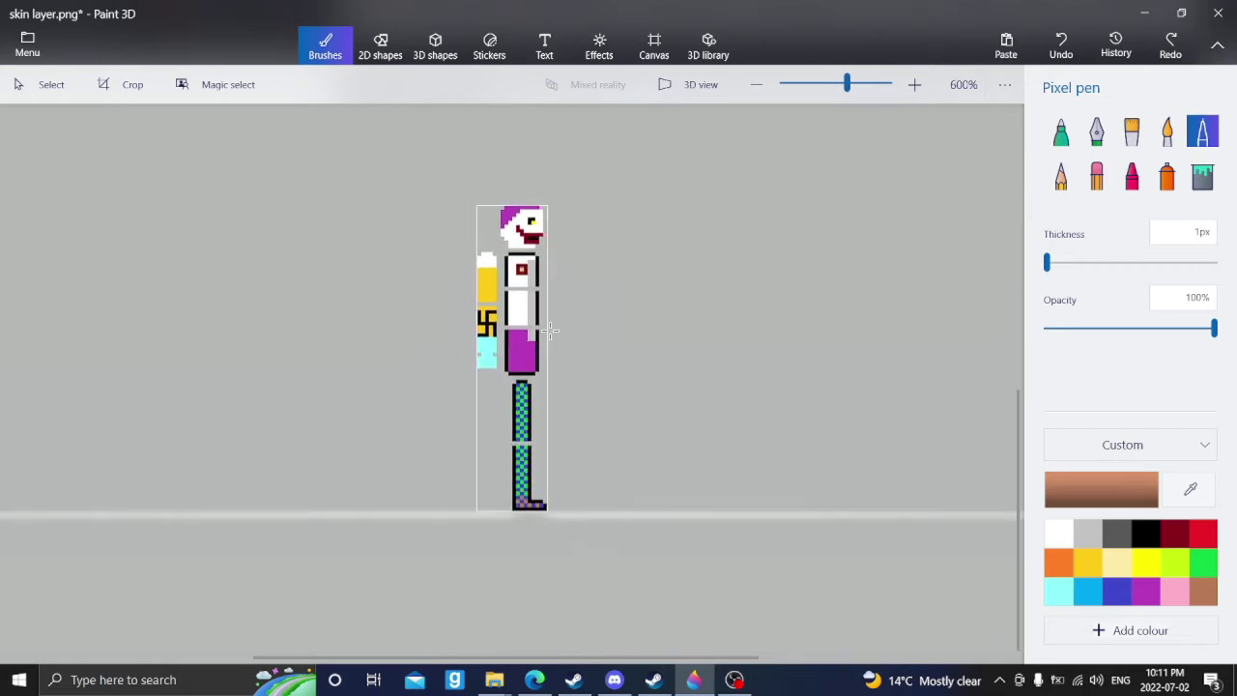
Step: Switch to the example mod's main.cs tab and scroll down to the ExampleHuman code
{"action": "left_click", "coordinate": [535, 680]}
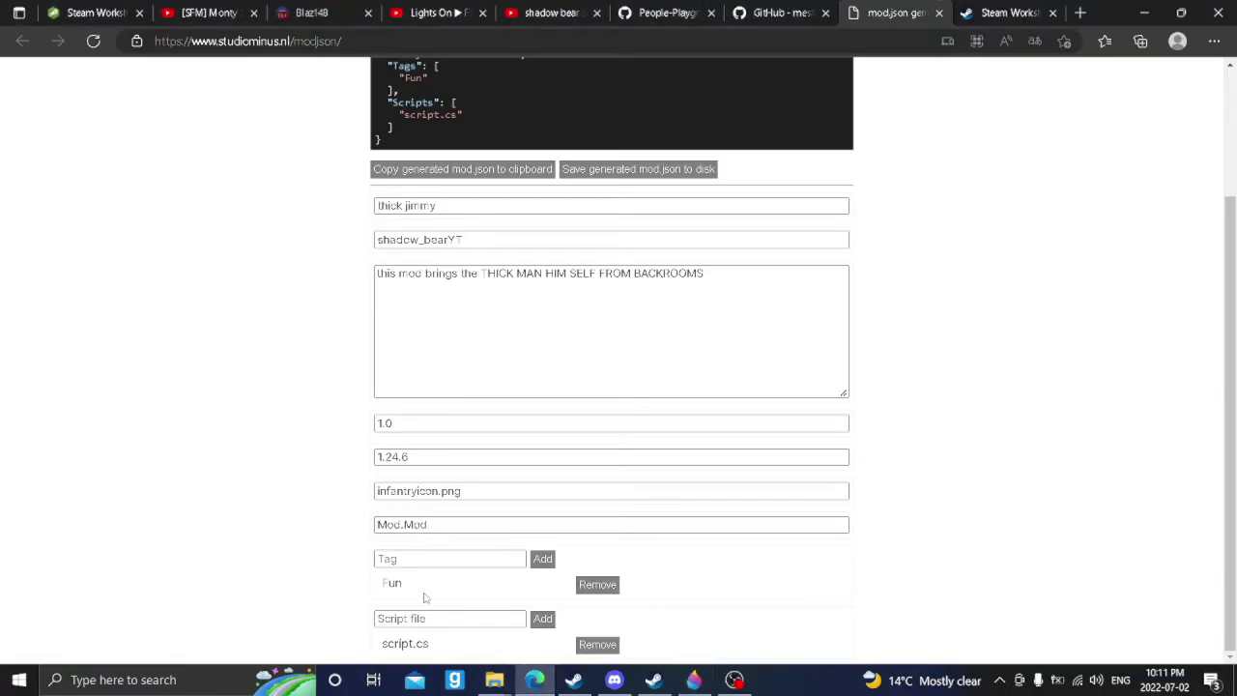
{"action": "key", "text": "ctrl+shift+Tab"}
{"action": "key", "text": "ctrl+shift+Tab"}
{"action": "scroll", "coordinate": [491, 386], "scroll_direction": "down", "scroll_amount": 2}
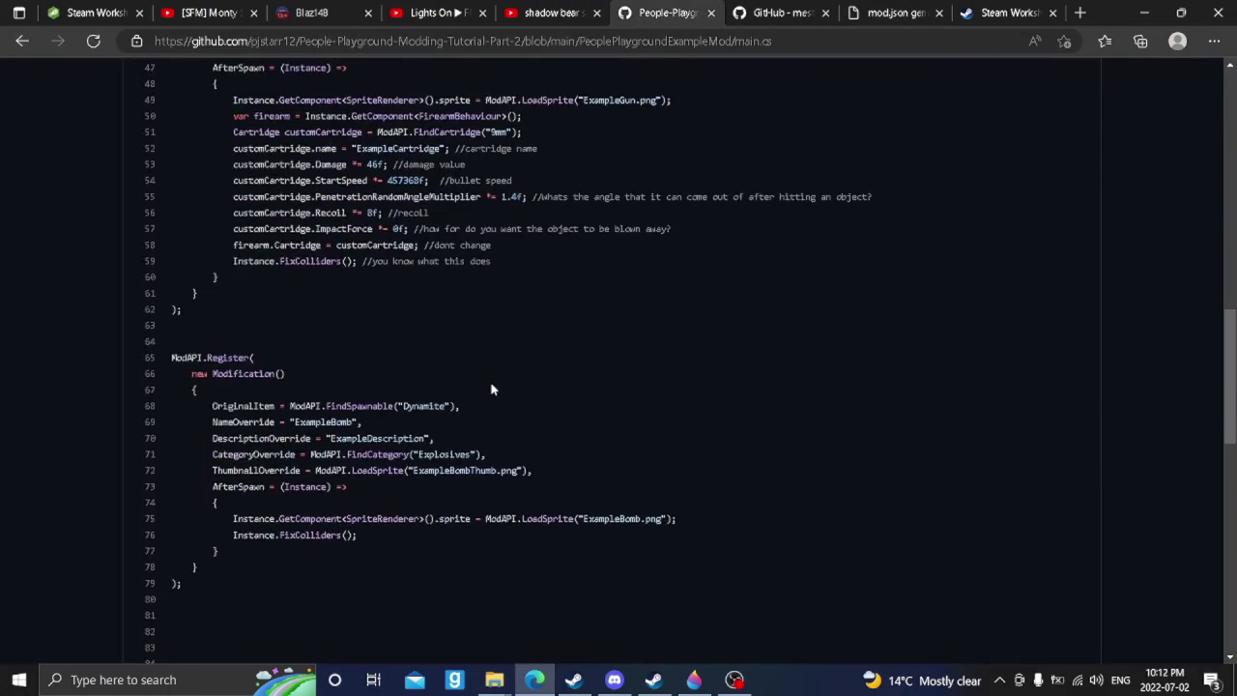
{"action": "scroll", "coordinate": [491, 386], "scroll_direction": "up", "scroll_amount": 6}
{"action": "scroll", "coordinate": [551, 291], "scroll_direction": "up", "scroll_amount": 6}
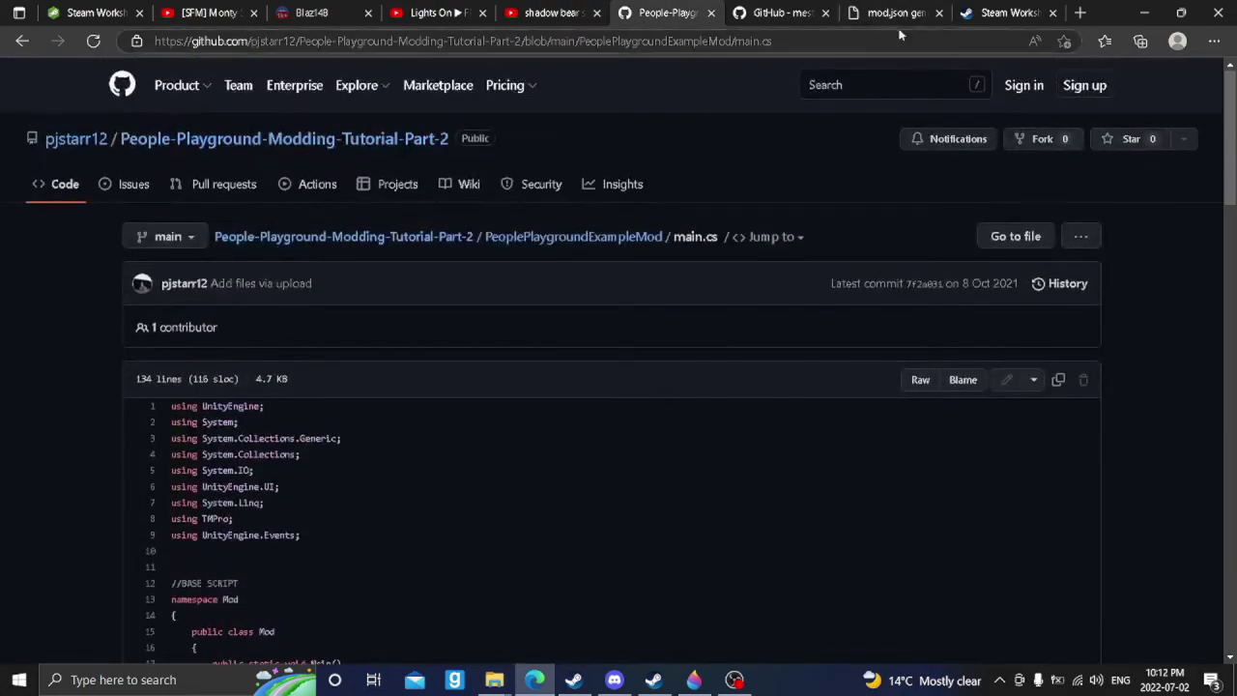
{"action": "scroll", "coordinate": [580, 190], "scroll_direction": "down", "scroll_amount": 6}
{"action": "scroll", "coordinate": [559, 187], "scroll_direction": "down", "scroll_amount": 6}
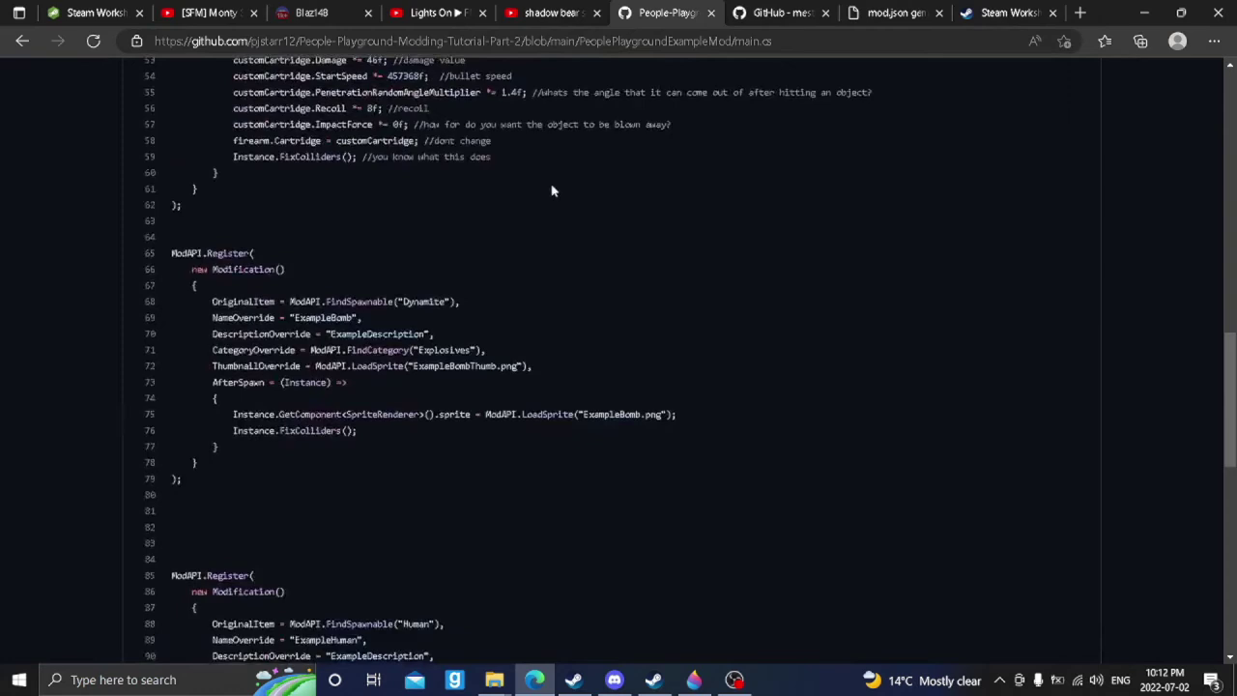
{"action": "scroll", "coordinate": [579, 309], "scroll_direction": "down", "scroll_amount": 4}
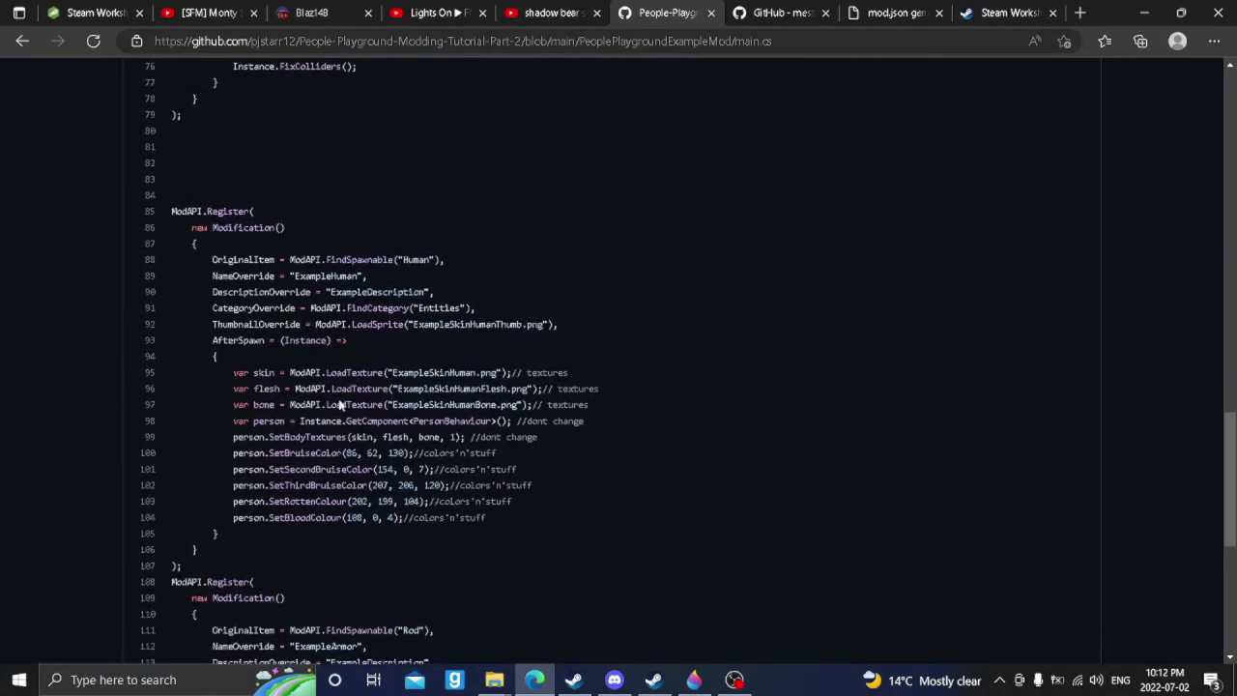
Step: Highlight the ExampleHuman ModAPI.Register block, lines 85–107, in main.cs
{"action": "left_click_drag", "start_coordinate": [375, 259], "coordinate": [262, 291]}
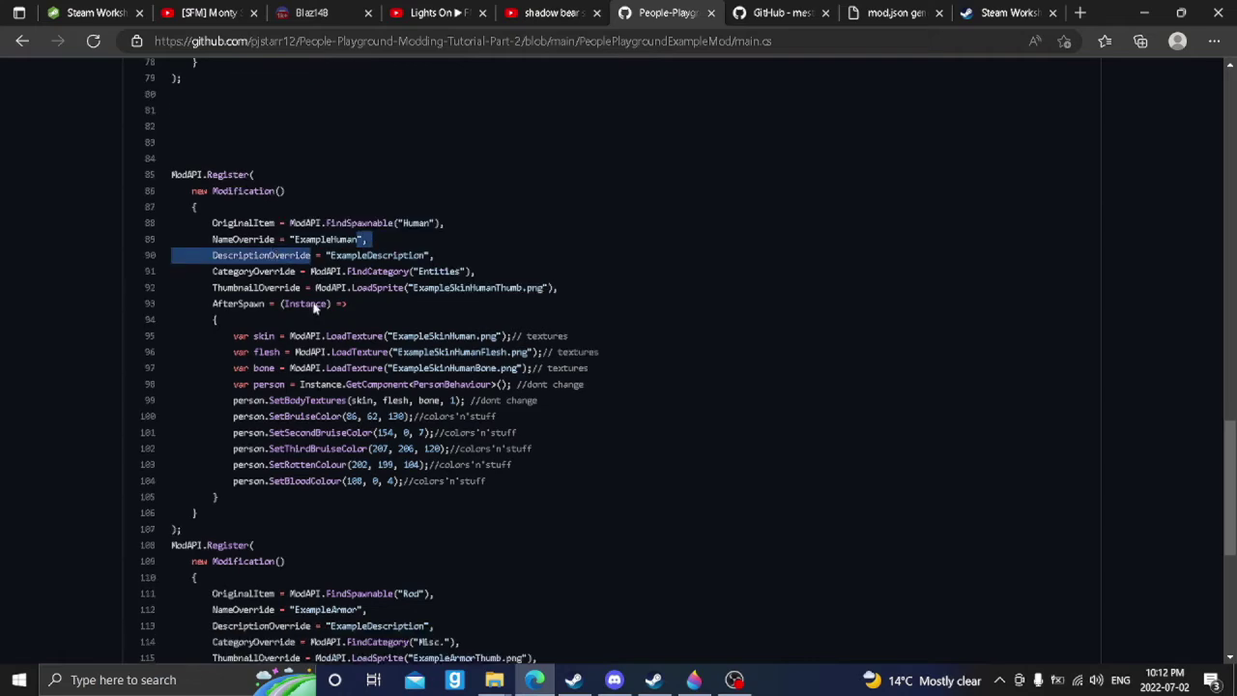
{"action": "scroll", "coordinate": [401, 390], "scroll_direction": "down", "scroll_amount": 5}
{"action": "left_click_drag", "start_coordinate": [395, 335], "coordinate": [279, 346]}
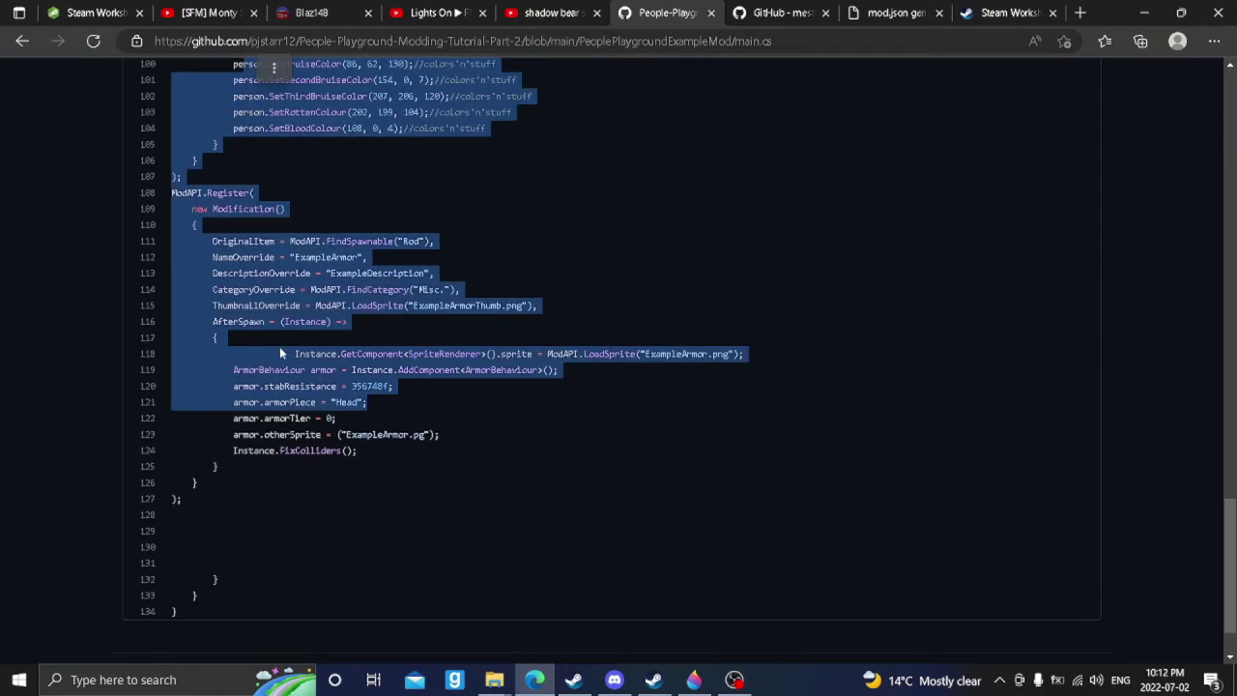
{"action": "left_click", "coordinate": [280, 346]}
{"action": "scroll", "coordinate": [401, 387], "scroll_direction": "up", "scroll_amount": 5}
{"action": "scroll", "coordinate": [308, 346], "scroll_direction": "down", "scroll_amount": 3}
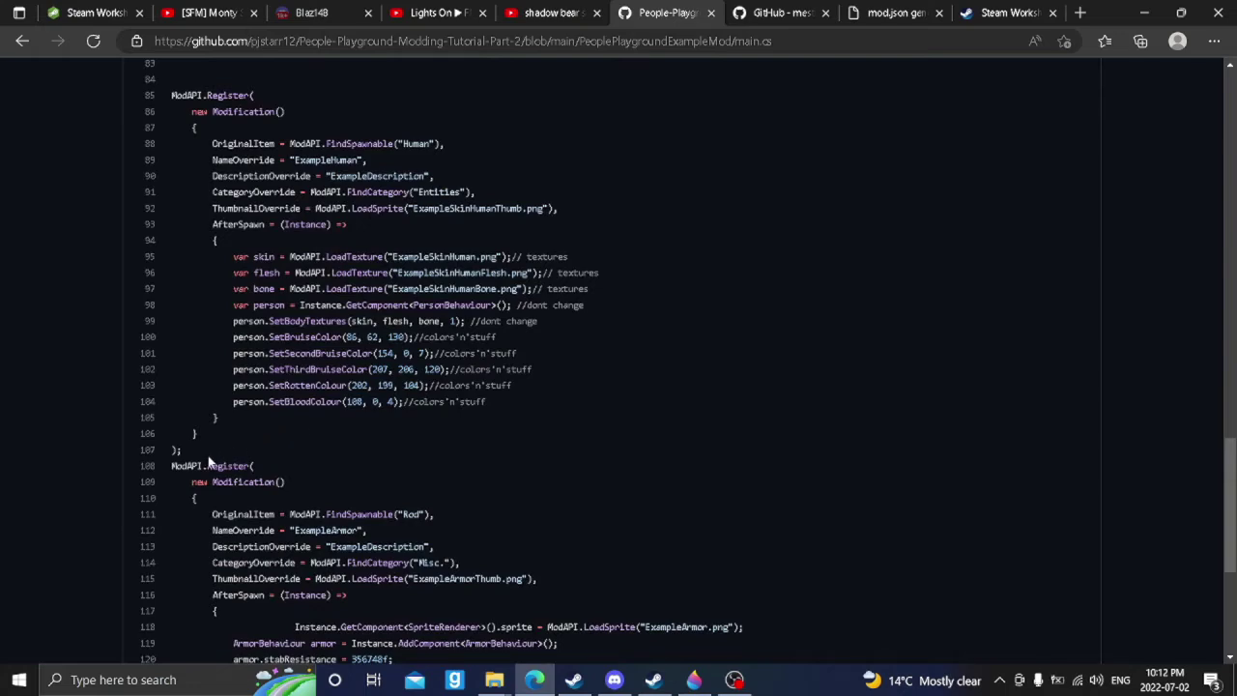
{"action": "left_click_drag", "start_coordinate": [181, 450], "coordinate": [232, 585]}
{"action": "scroll", "coordinate": [150, 162], "scroll_direction": "up", "scroll_amount": 3}
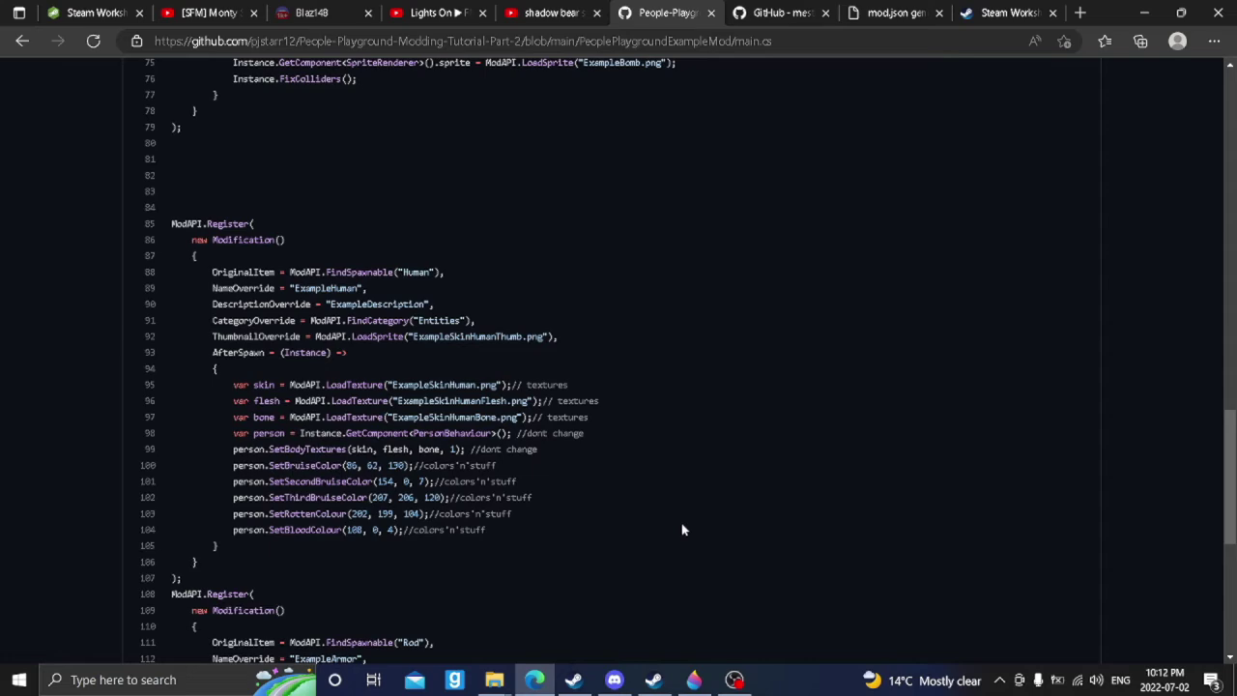
Step: Create a new folder inside the People Playground Mods folder
{"action": "scroll", "coordinate": [676, 514], "scroll_direction": "up", "scroll_amount": 1}
{"action": "key", "text": "alt+Tab"}
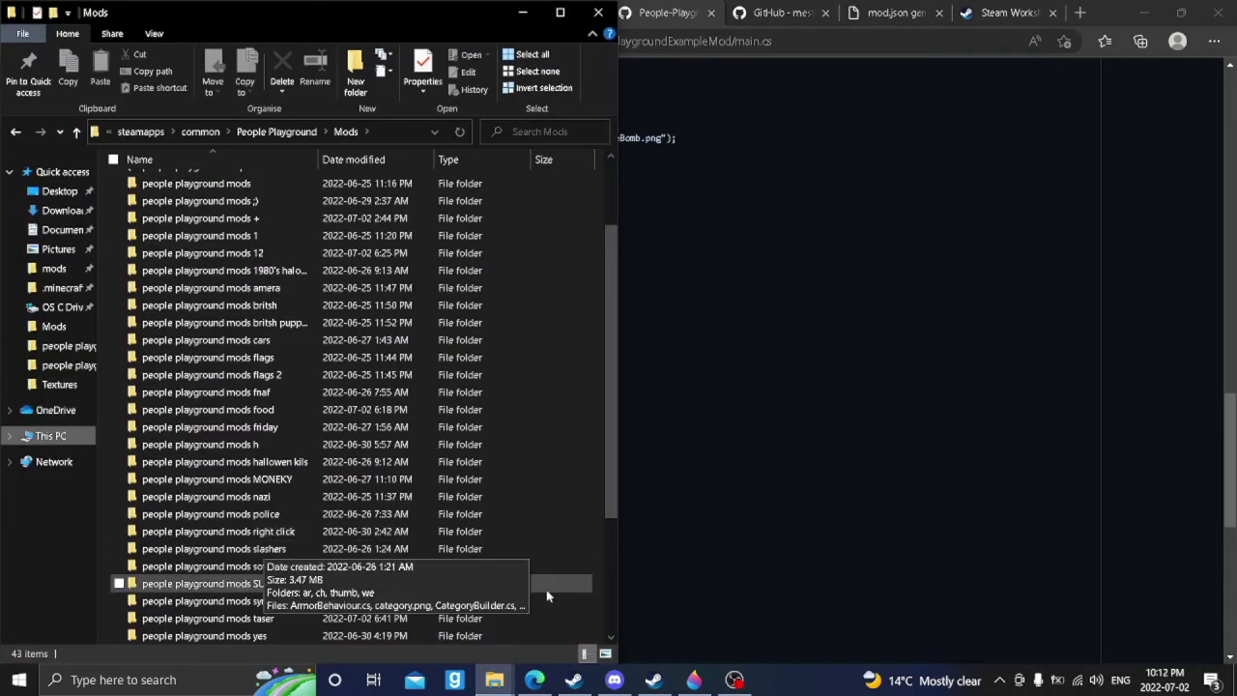
{"action": "left_click", "coordinate": [740, 676]}
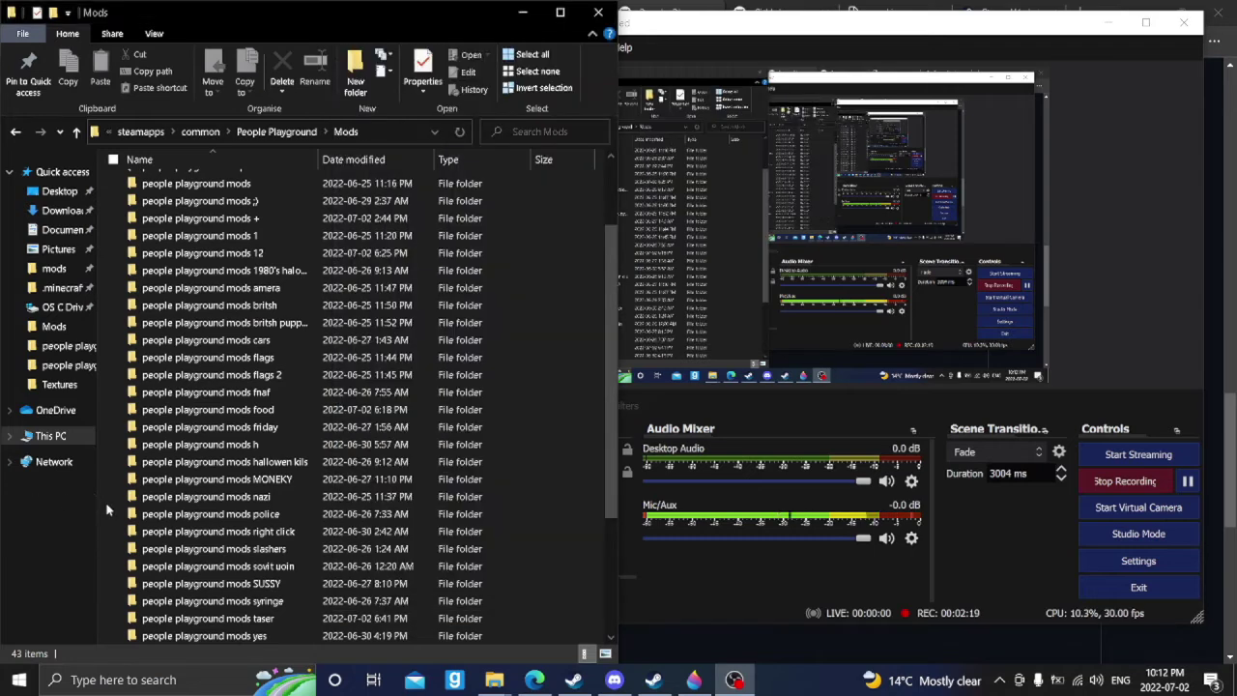
{"action": "left_click", "coordinate": [108, 504]}
{"action": "right_click", "coordinate": [108, 505]}
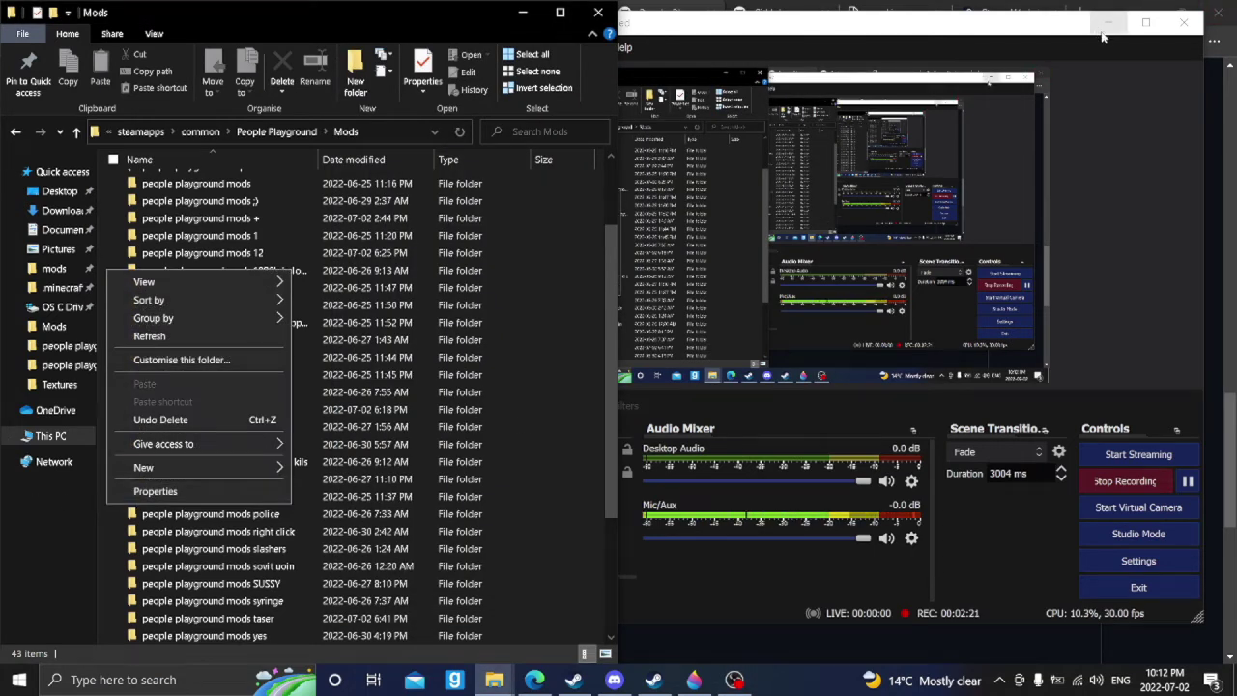
{"action": "left_click", "coordinate": [401, 372]}
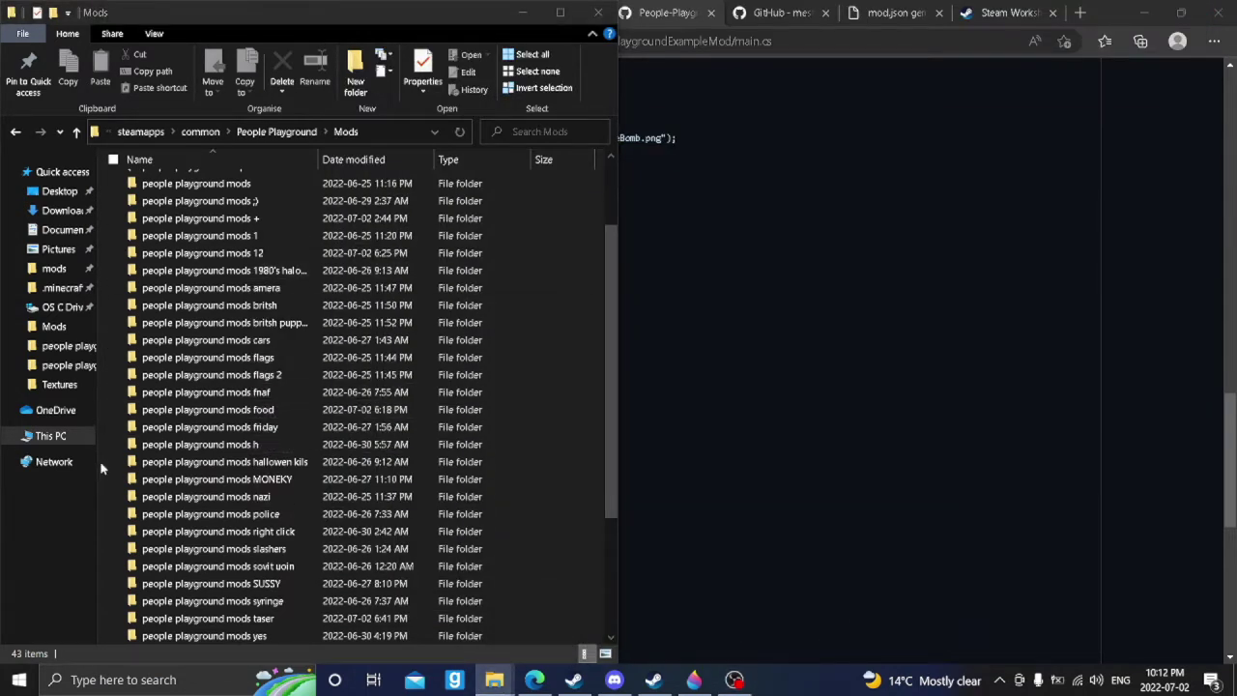
{"action": "right_click", "coordinate": [103, 230]}
{"action": "mouse_move", "coordinate": [181, 435]}
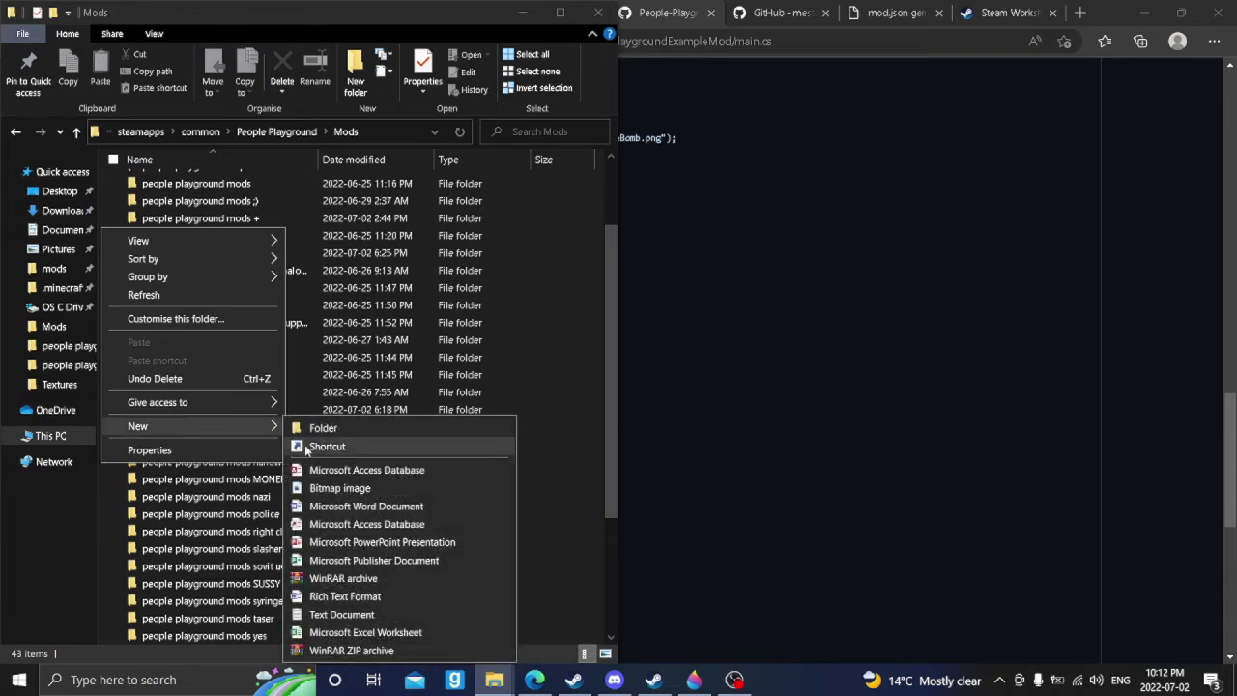
{"action": "left_click", "coordinate": [302, 430]}
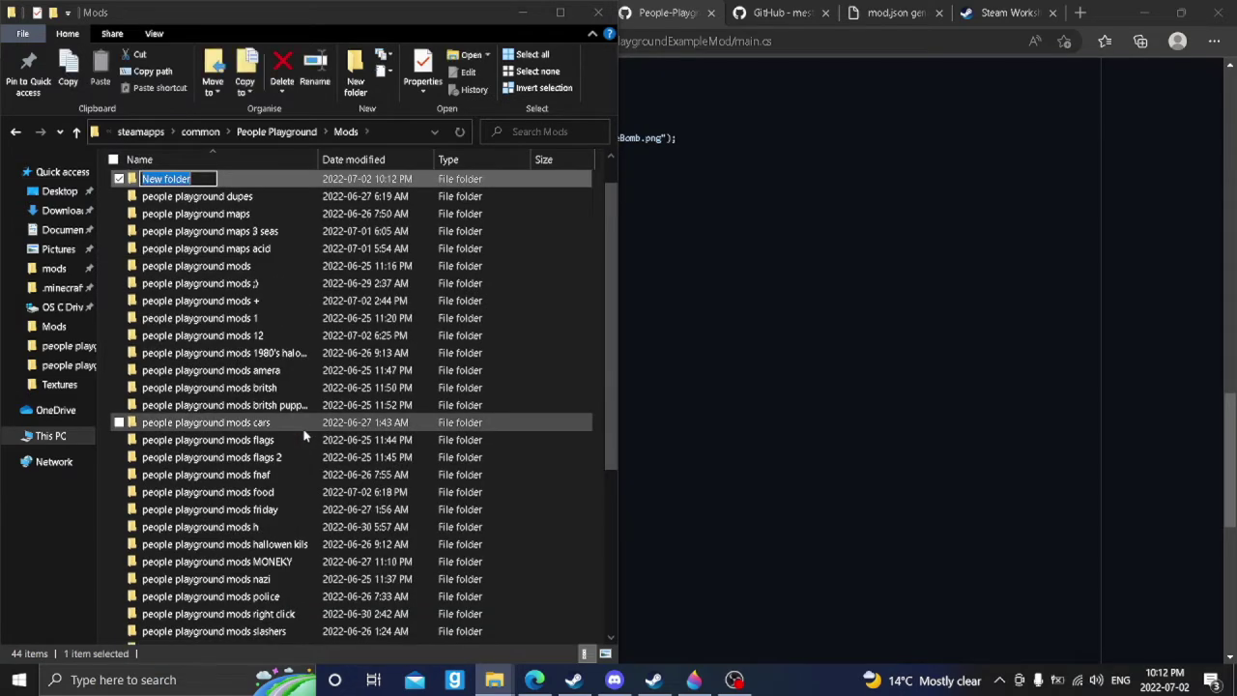
{"action": "left_click", "coordinate": [277, 135]}
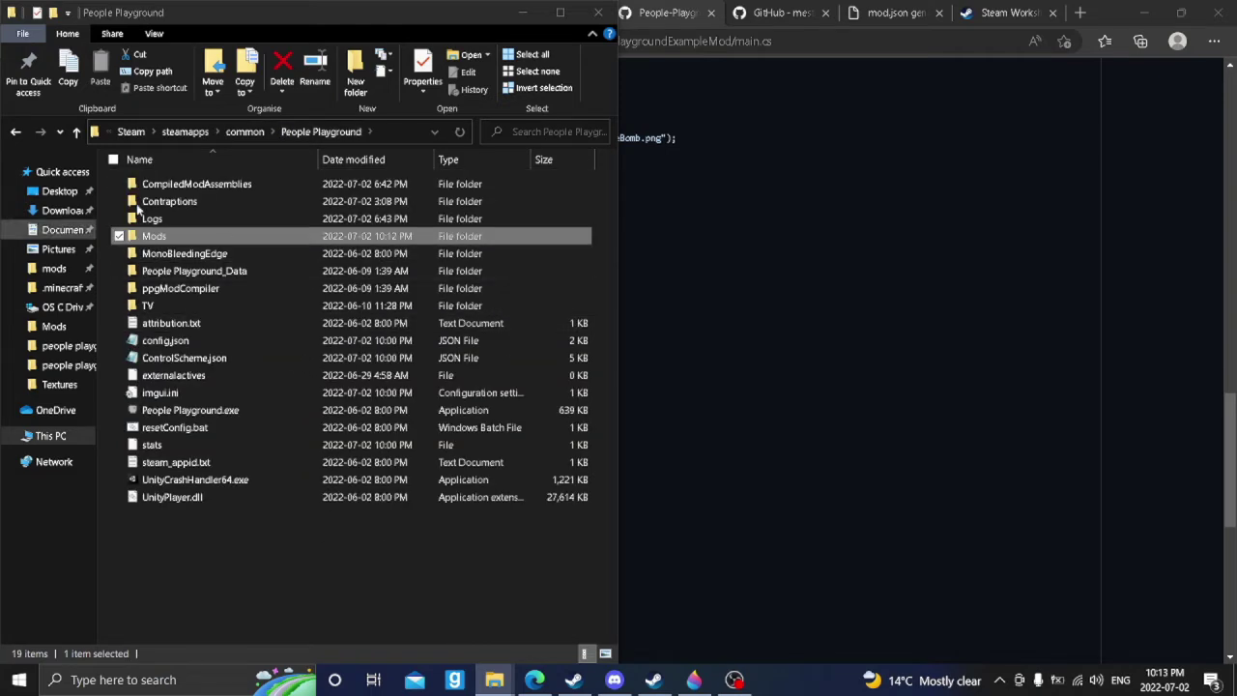
{"action": "double_click", "coordinate": [155, 237]}
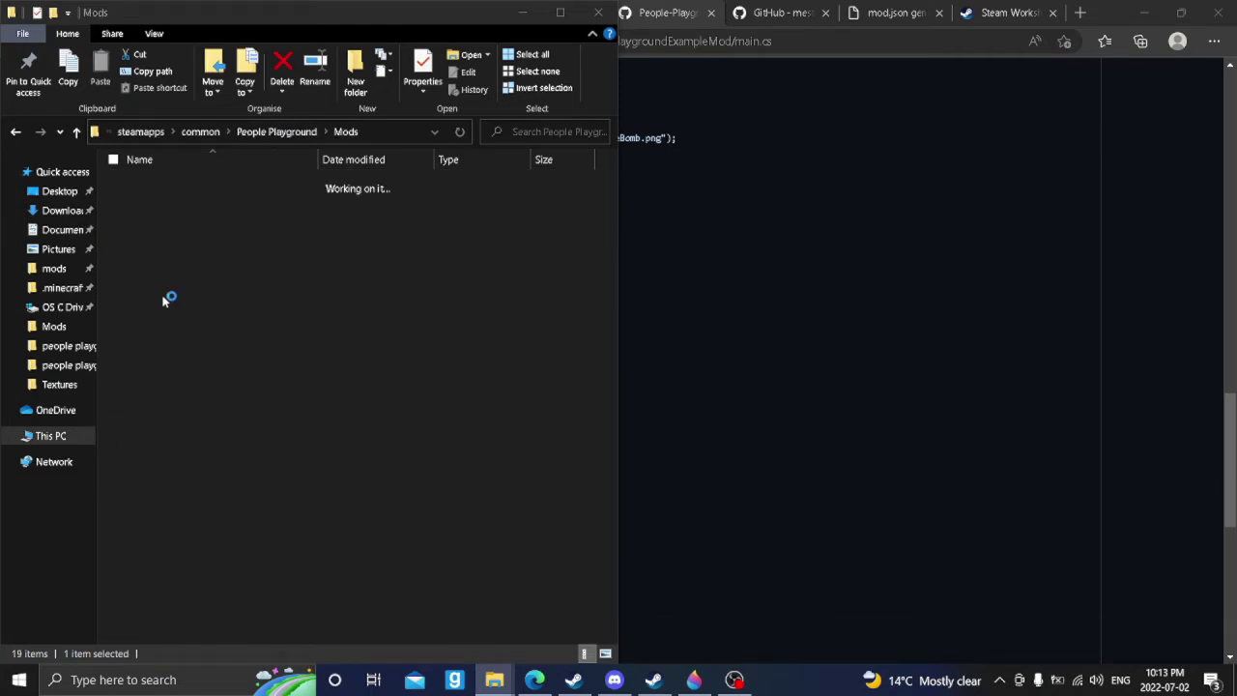
Step: Rename the new folder to 'ppg test'
{"action": "right_click", "coordinate": [164, 222]}
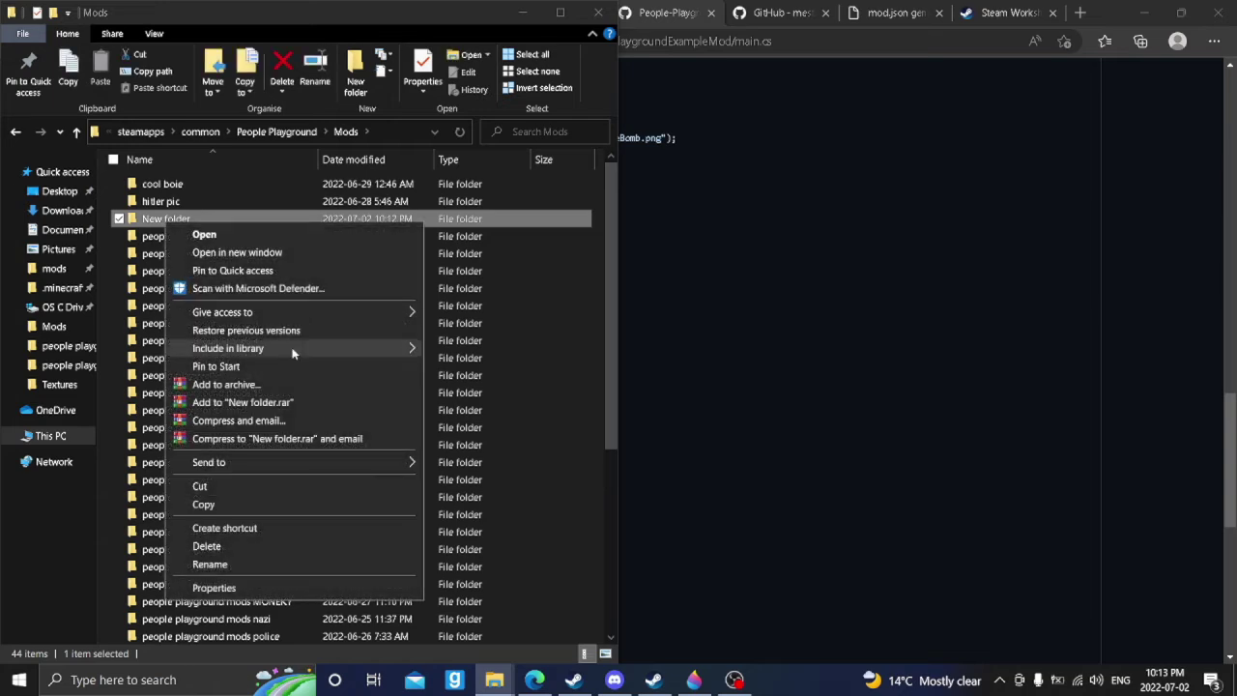
{"action": "left_click", "coordinate": [254, 564]}
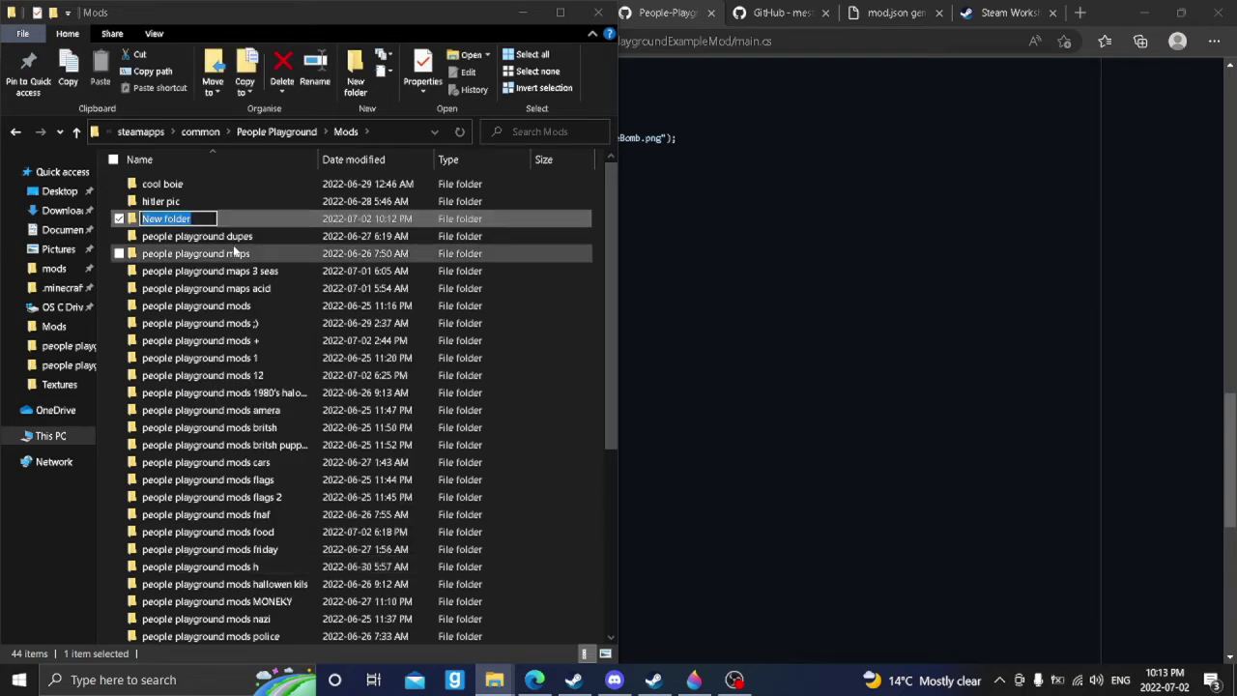
{"action": "type", "text": "people play"}
{"action": "key", "text": "BackSpace"}
{"action": "key", "text": "BackSpace"}
{"action": "type", "text": "u"}
{"action": "key", "text": "BackSpace"}
{"action": "type", "text": "ay"}
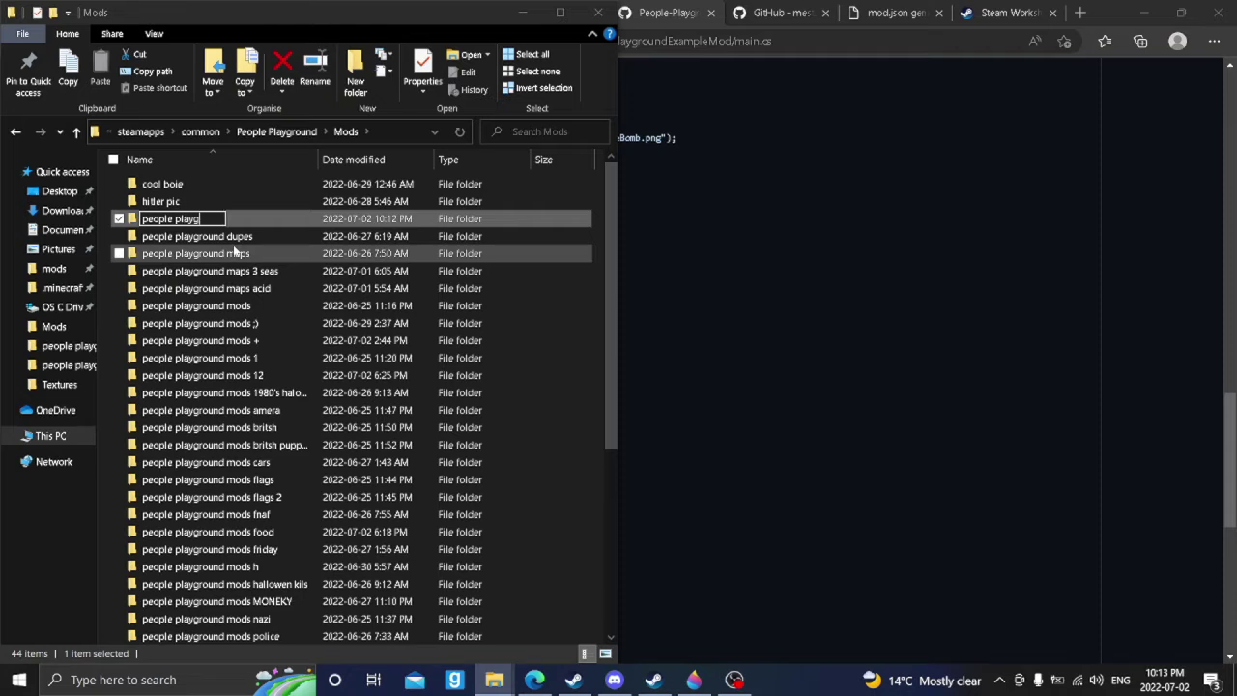
{"action": "key", "text": "ctrl+a"}
{"action": "key", "text": "BackSpace"}
{"action": "type", "text": "p"}
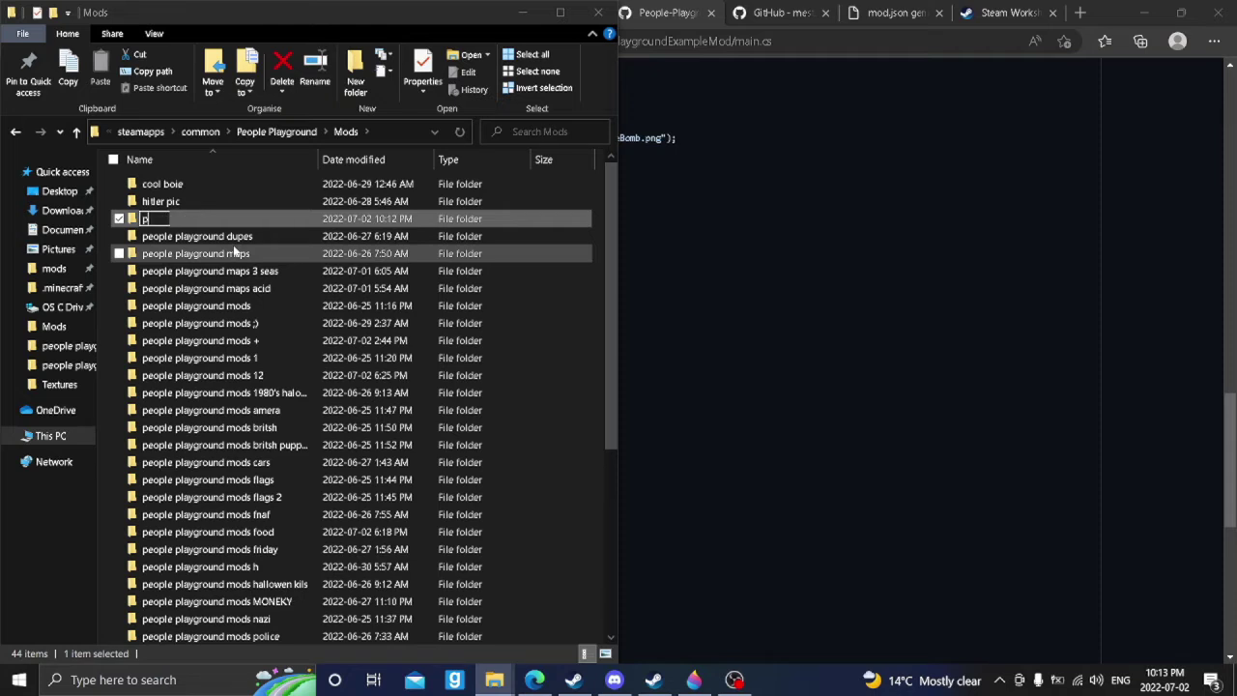
{"action": "type", "text": "pg"}
{"action": "type", "text": "test"}
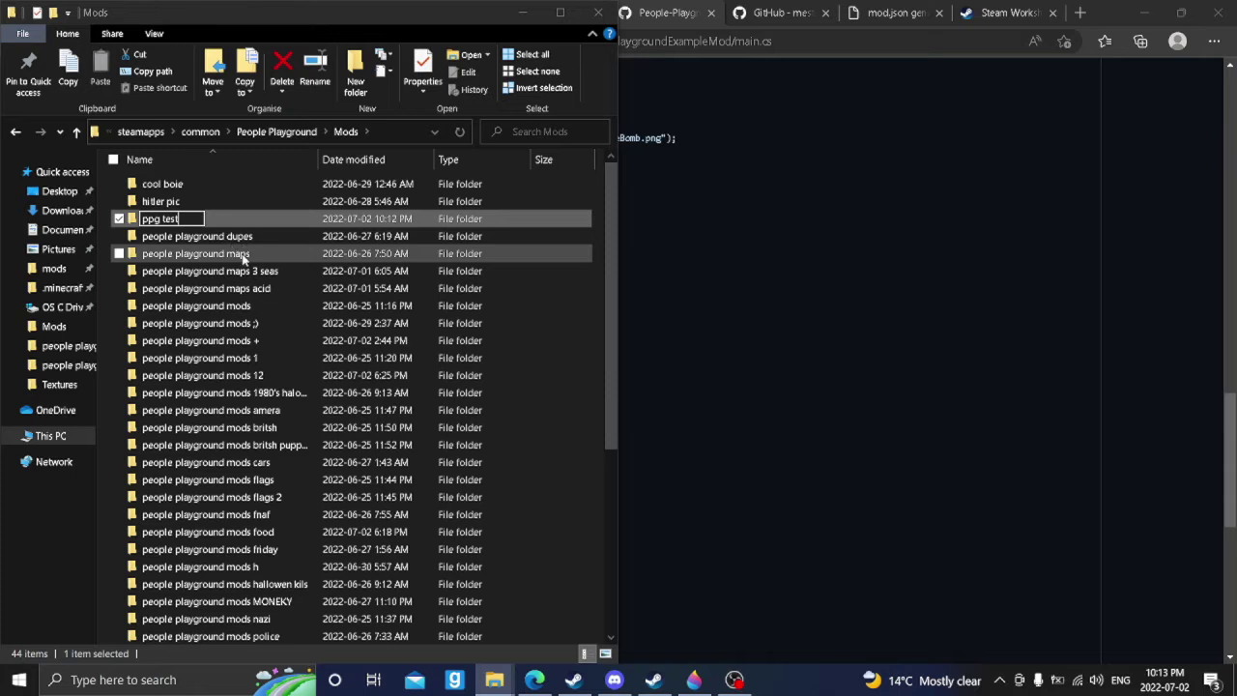
{"action": "key", "text": "Return"}
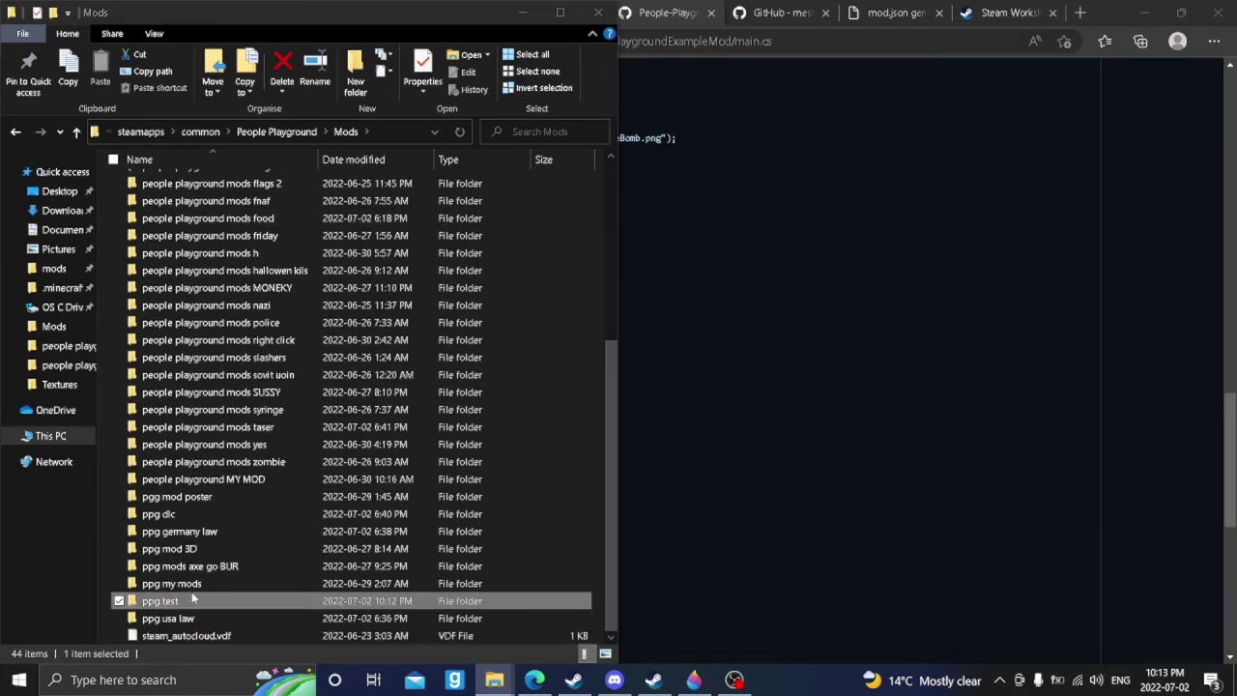
Step: Inside ppg test, create a text document renamed mod.json, accepting the extension change
{"action": "double_click", "coordinate": [192, 601]}
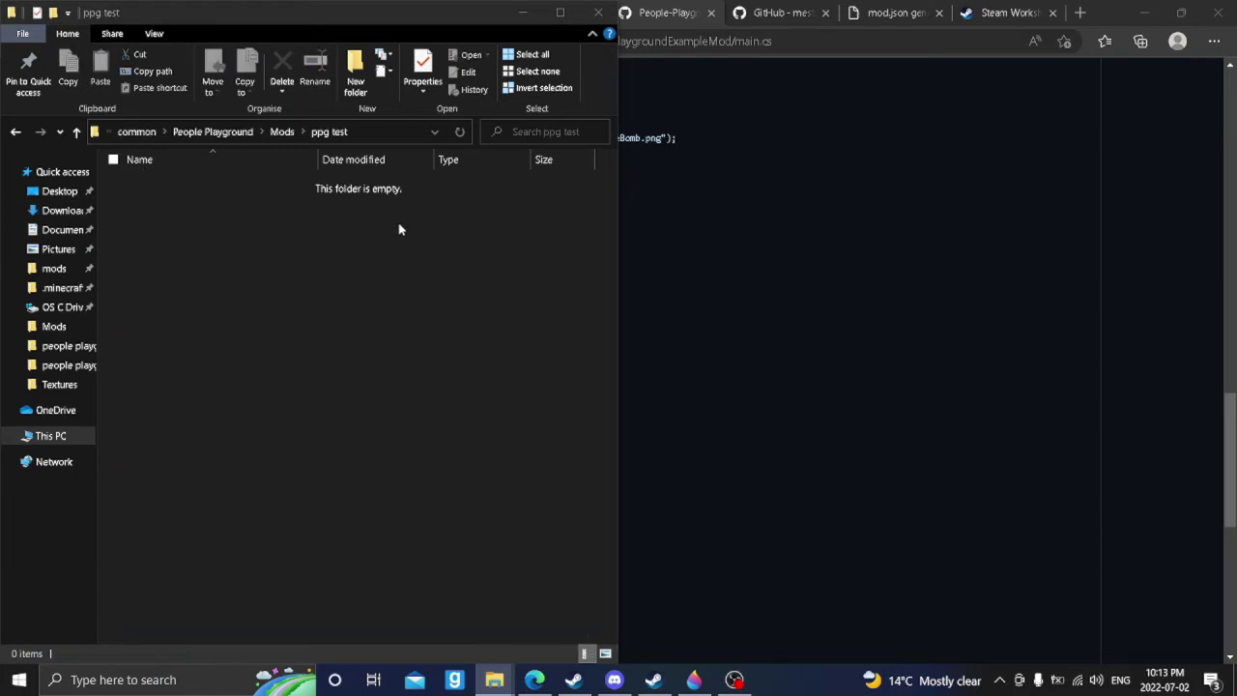
{"action": "right_click", "coordinate": [365, 205]}
{"action": "mouse_move", "coordinate": [467, 401]}
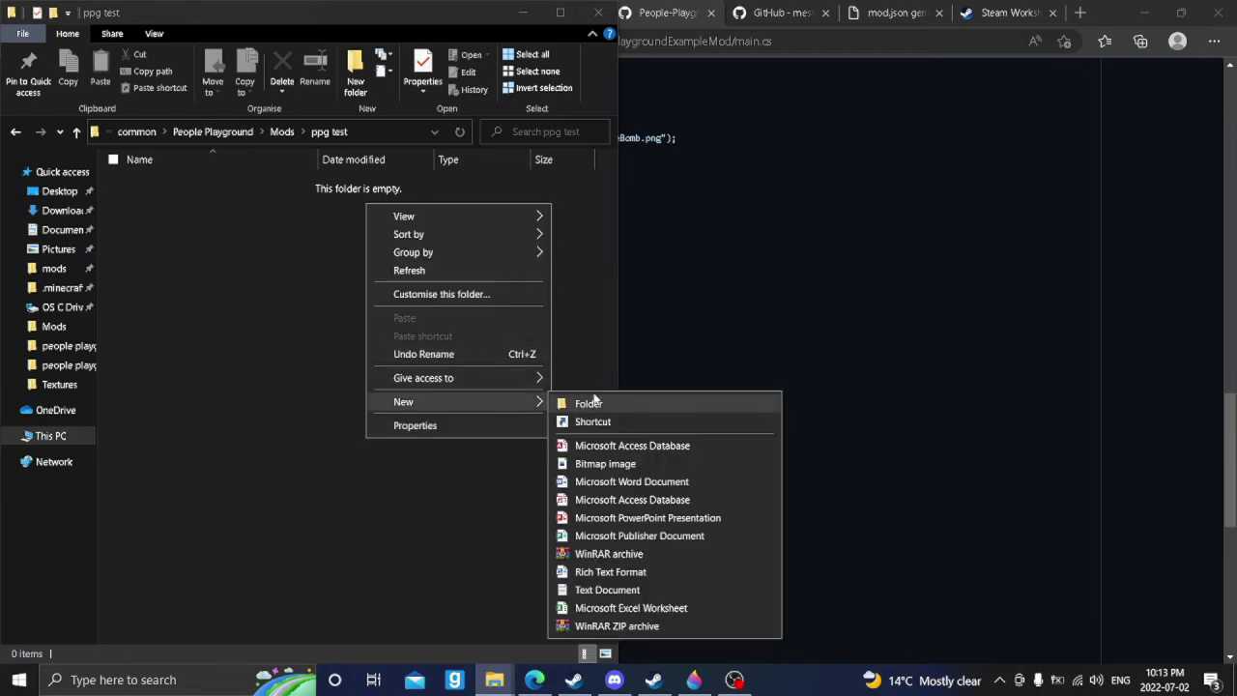
{"action": "left_click", "coordinate": [613, 592]}
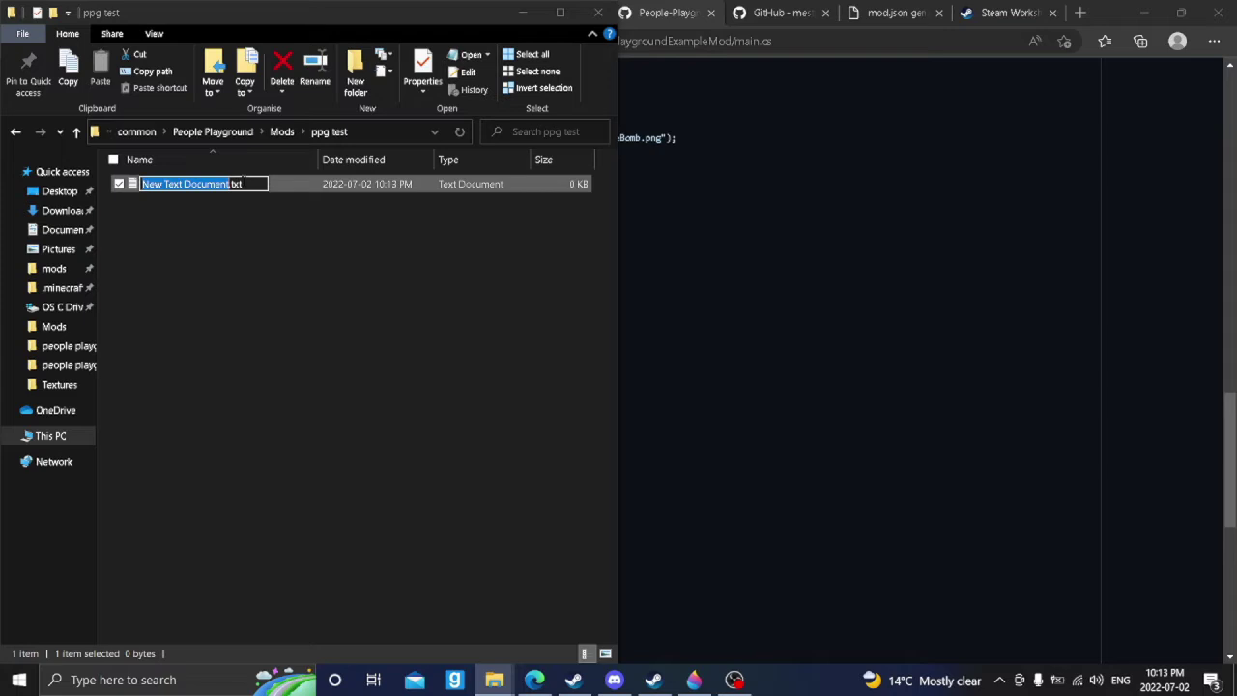
{"action": "left_click_drag", "start_coordinate": [243, 182], "coordinate": [126, 193]}
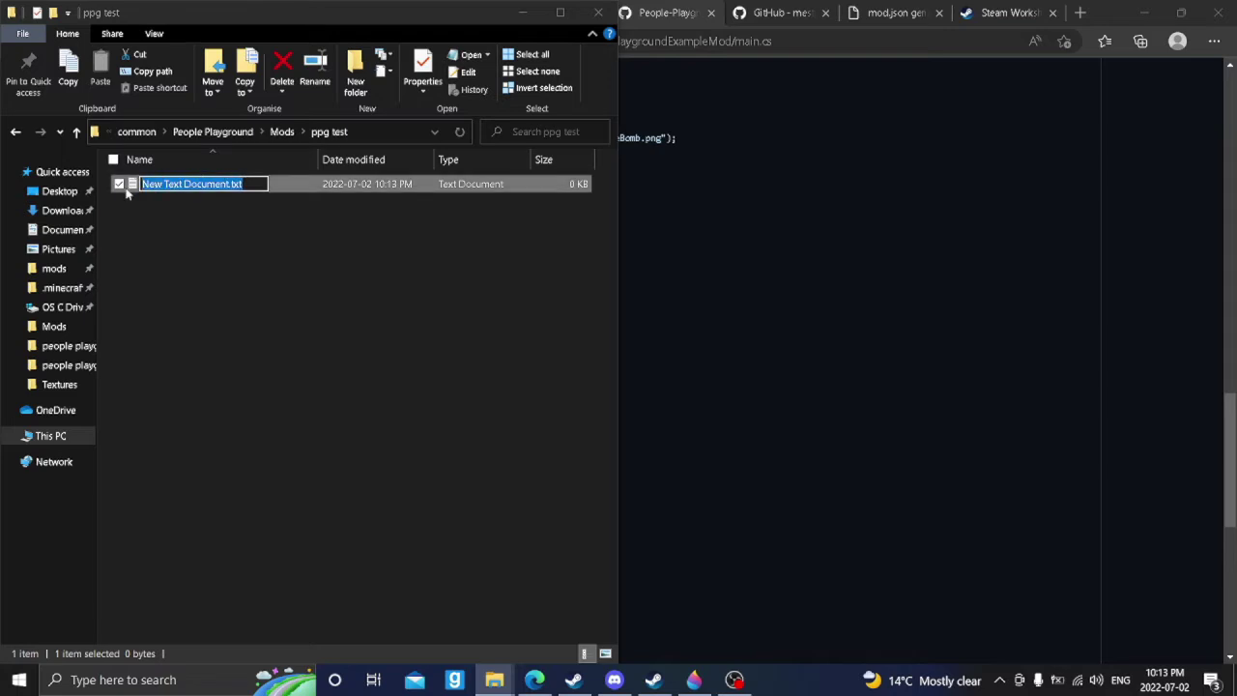
{"action": "type", "text": "m"}
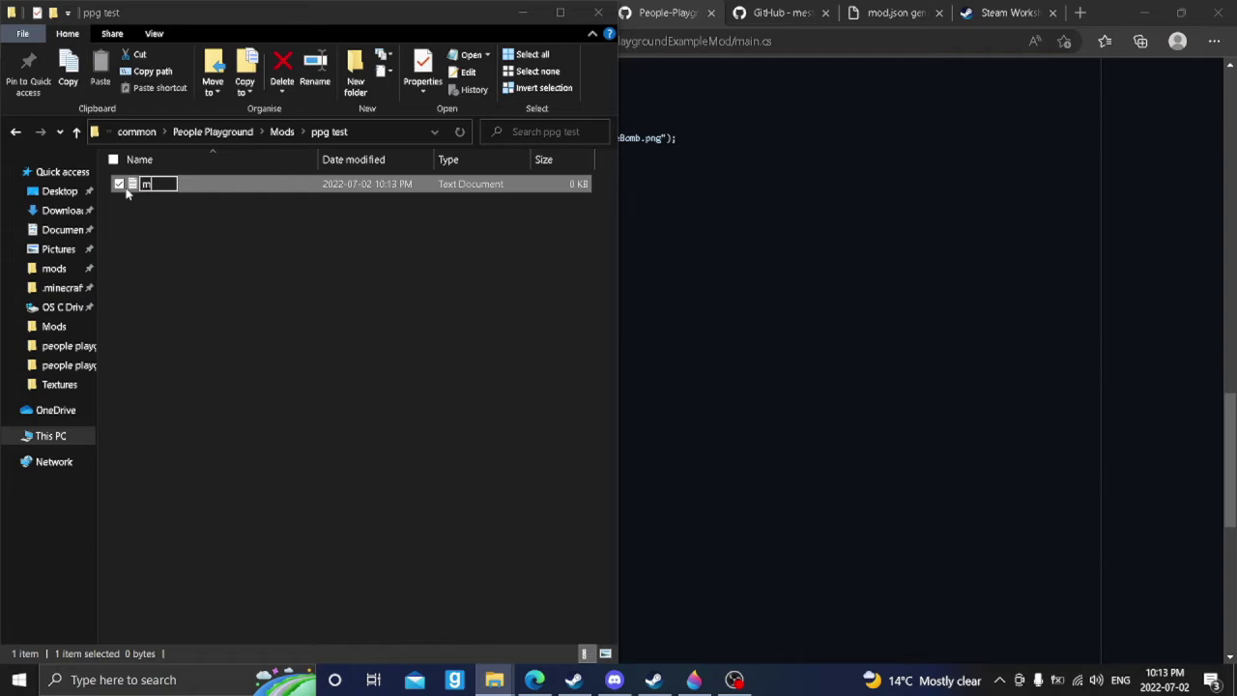
{"action": "type", "text": "od.json"}
{"action": "key", "text": "Return"}
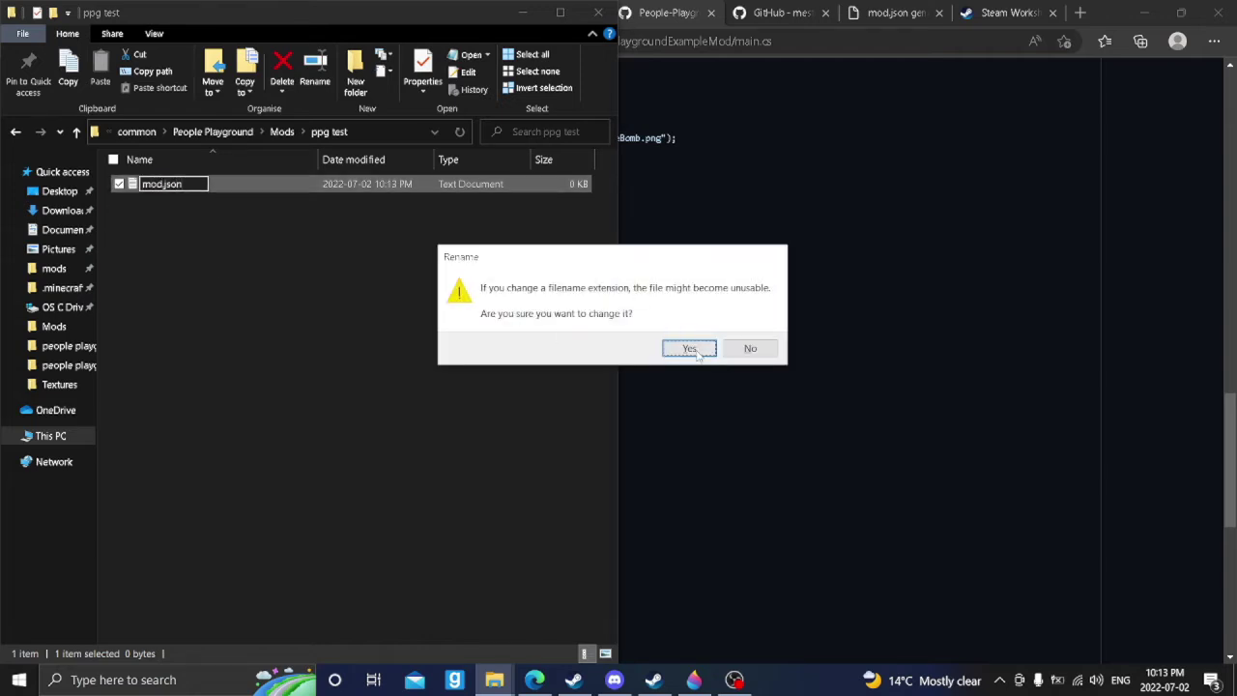
{"action": "left_click", "coordinate": [692, 350]}
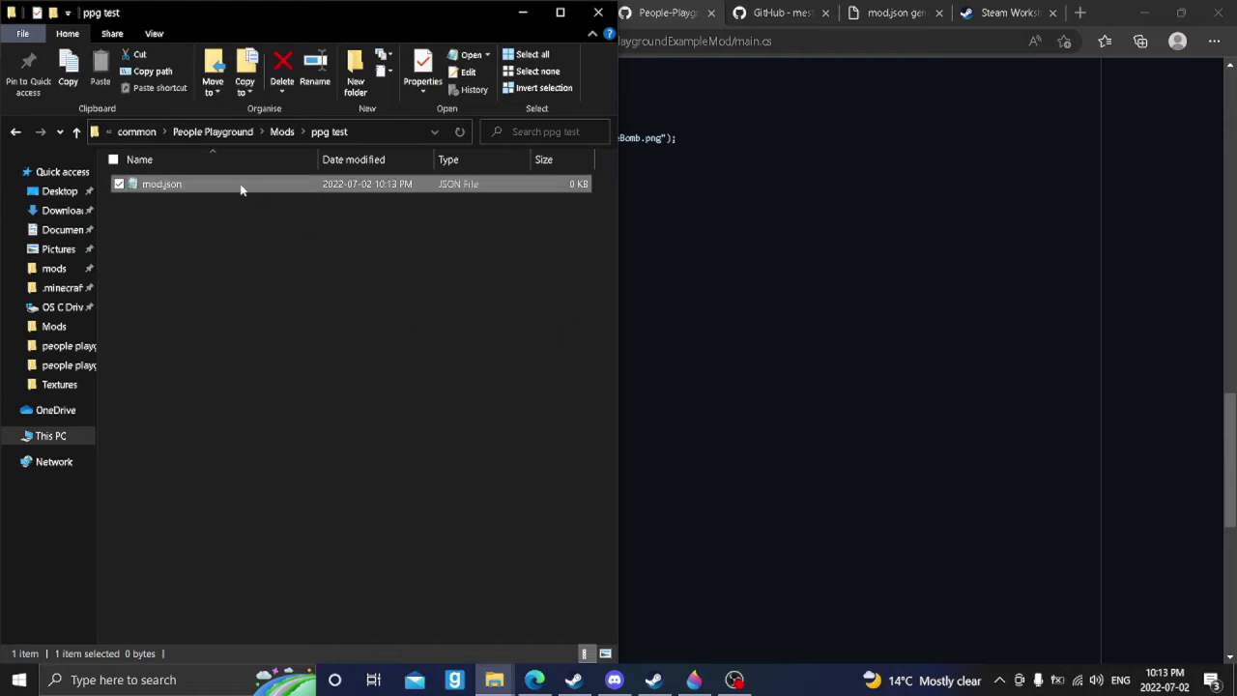
{"action": "left_click", "coordinate": [211, 245]}
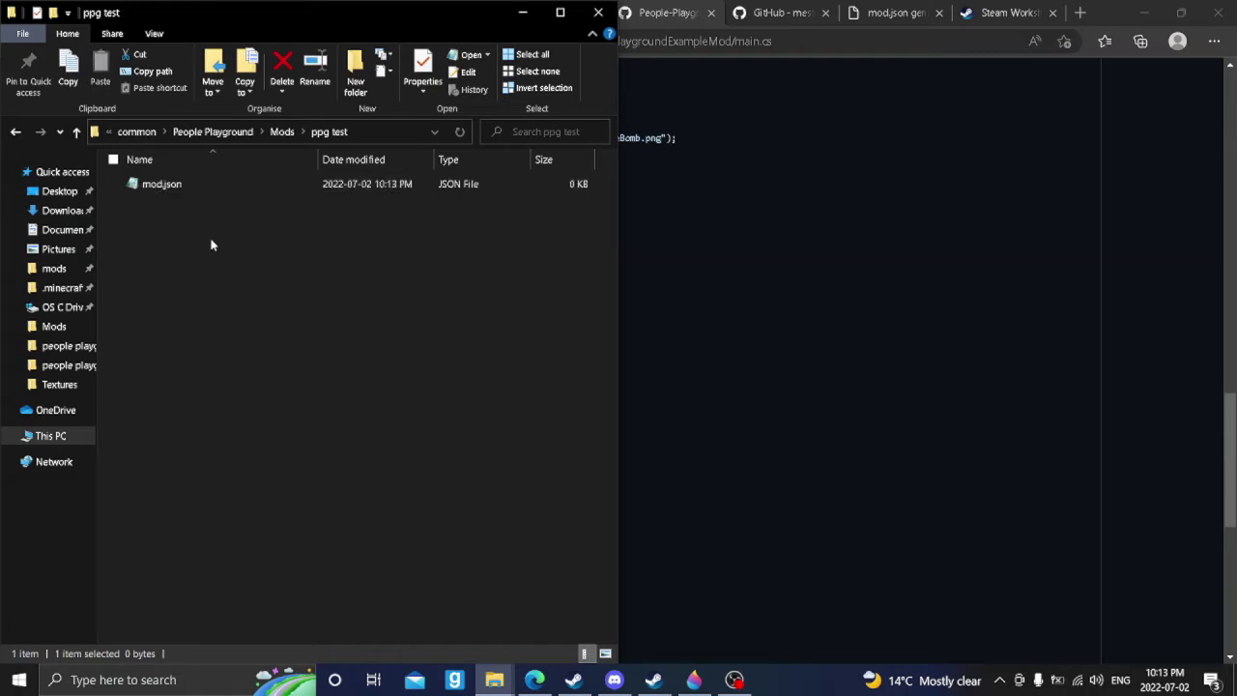
Step: Open mod.json in Notepad and type, then erase, some test text
{"action": "double_click", "coordinate": [149, 184]}
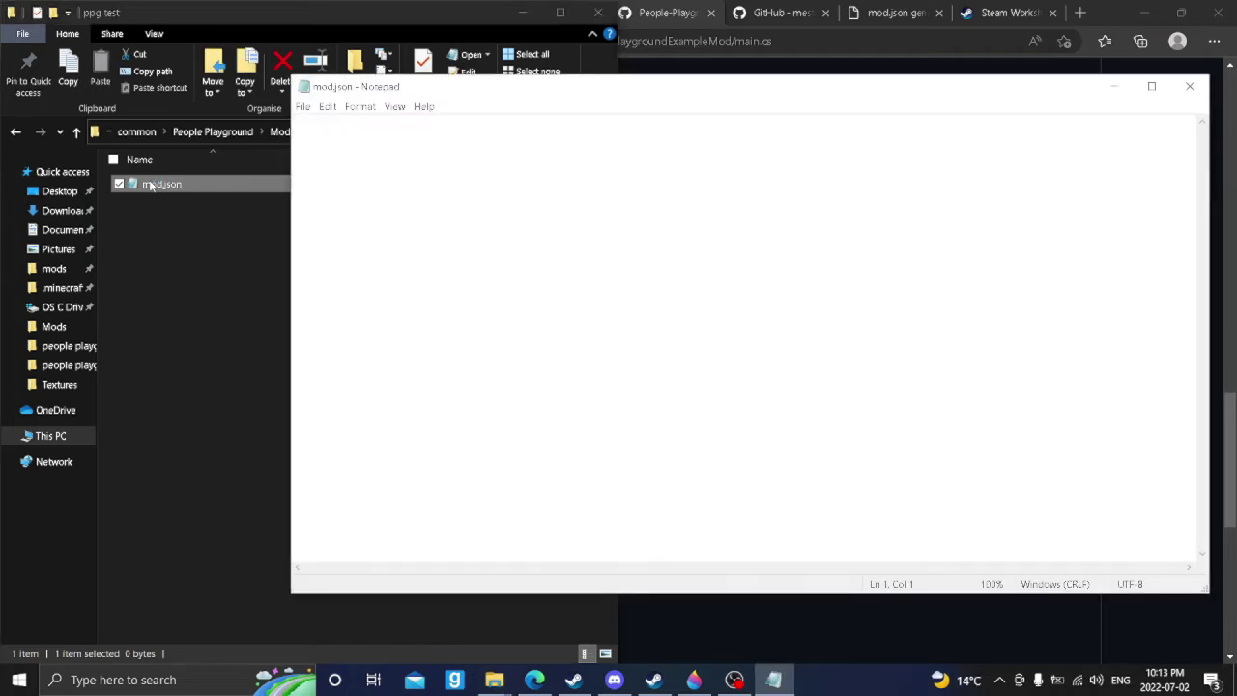
{"action": "type", "text": "uhsdguydefghsegyf"}
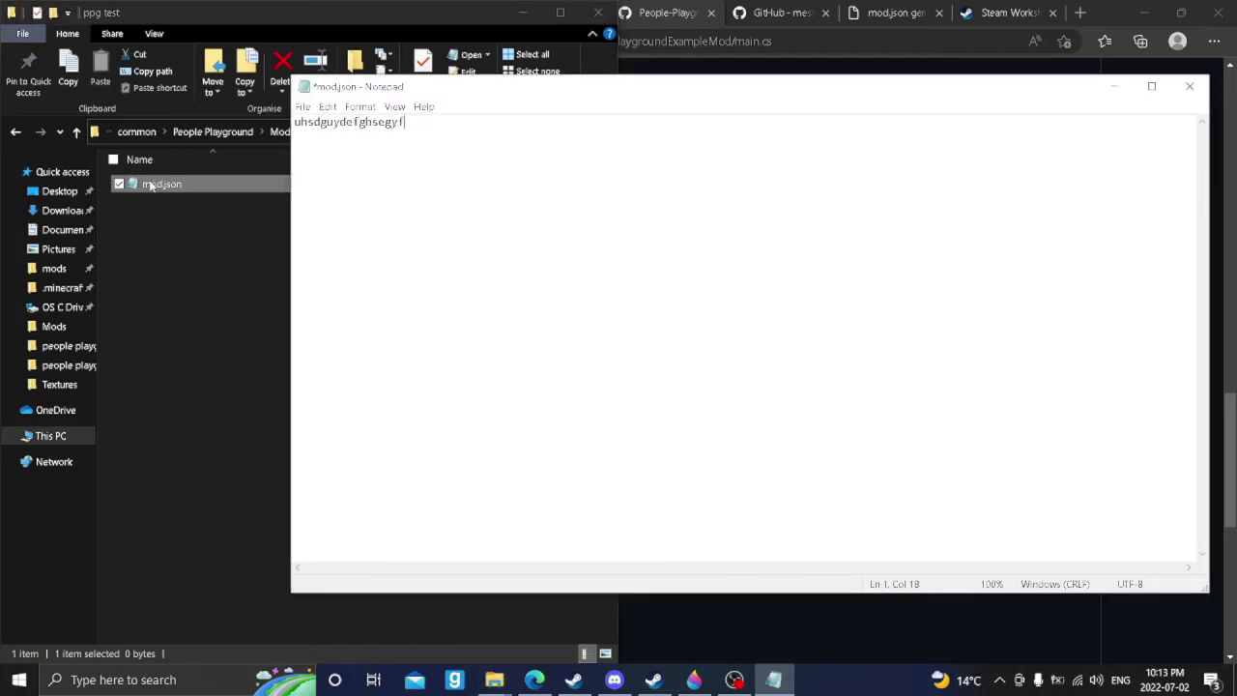
{"action": "key", "text": "BackSpace"}
{"action": "key", "text": "BackSpace"}
{"action": "key", "text": "BackSpace"}
{"action": "key", "text": "BackSpace"}
{"action": "key", "text": "BackSpace"}
{"action": "key", "text": "BackSpace"}
{"action": "key", "text": "BackSpace"}
{"action": "key", "text": "BackSpace"}
{"action": "key", "text": "BackSpace"}
{"action": "key", "text": "BackSpace"}
{"action": "key", "text": "BackSpace"}
{"action": "key", "text": "BackSpace"}
{"action": "key", "text": "BackSpace"}
{"action": "key", "text": "BackSpace"}
{"action": "key", "text": "BackSpace"}
{"action": "key", "text": "BackSpace"}
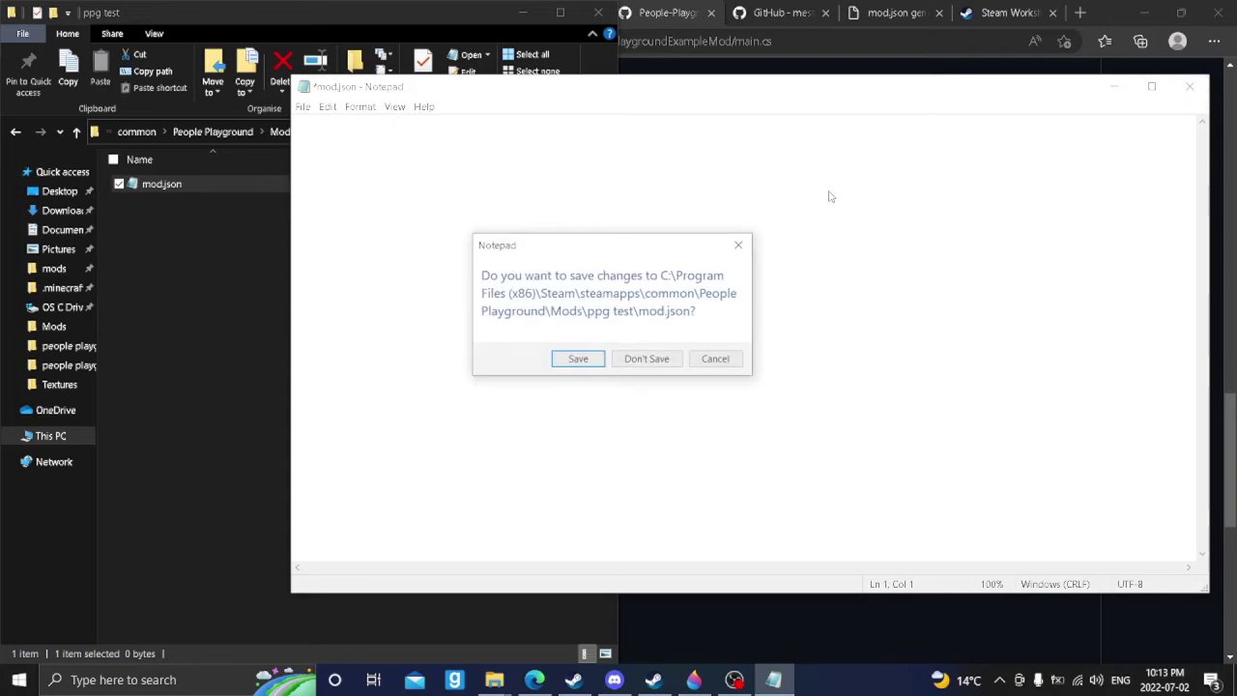
Step: Discard the Notepad edits, copy the generated thick jimmy mod.json, and return to ppg test
{"action": "left_click", "coordinate": [645, 360]}
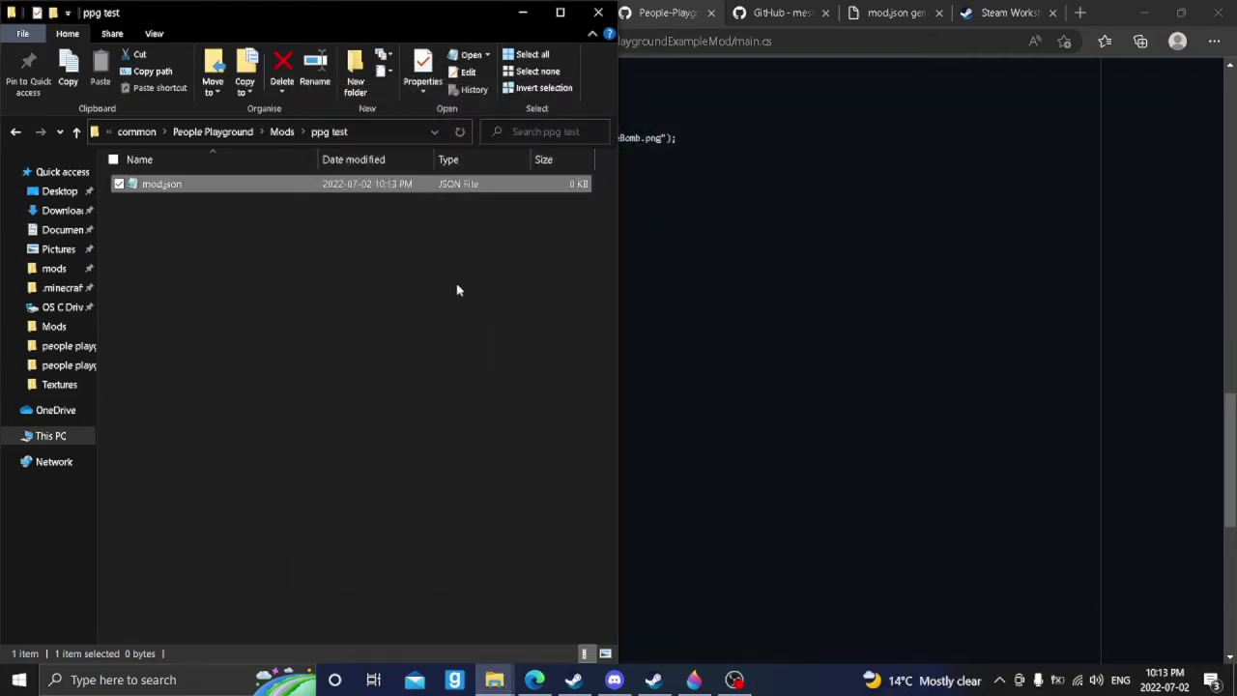
{"action": "left_click", "coordinate": [815, 184]}
{"action": "left_click", "coordinate": [893, 13]}
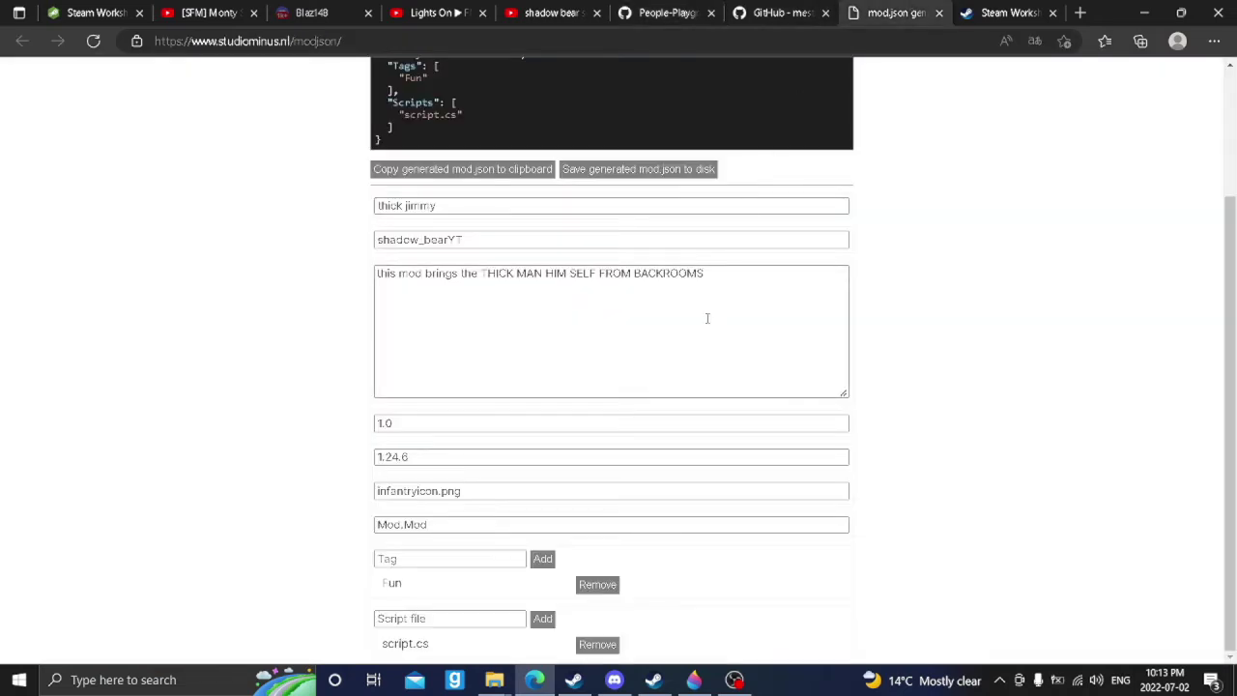
{"action": "scroll", "coordinate": [706, 318], "scroll_direction": "up", "scroll_amount": 3}
{"action": "left_click", "coordinate": [489, 338]}
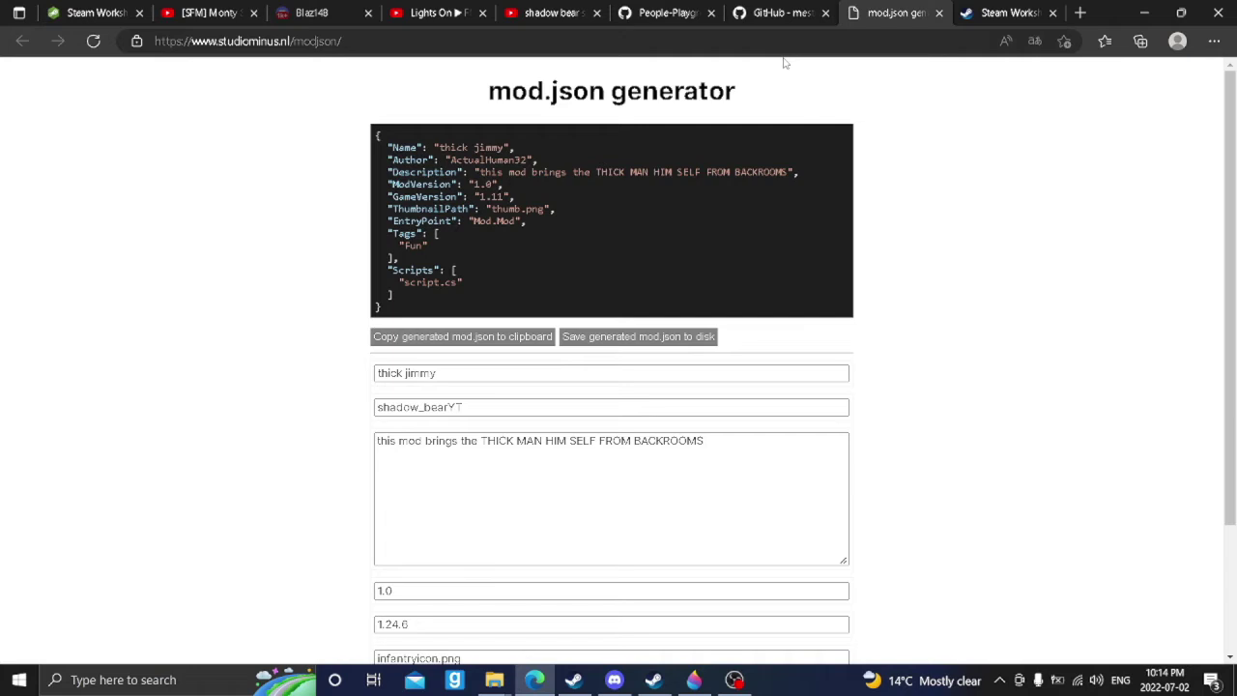
{"action": "left_click", "coordinate": [491, 680]}
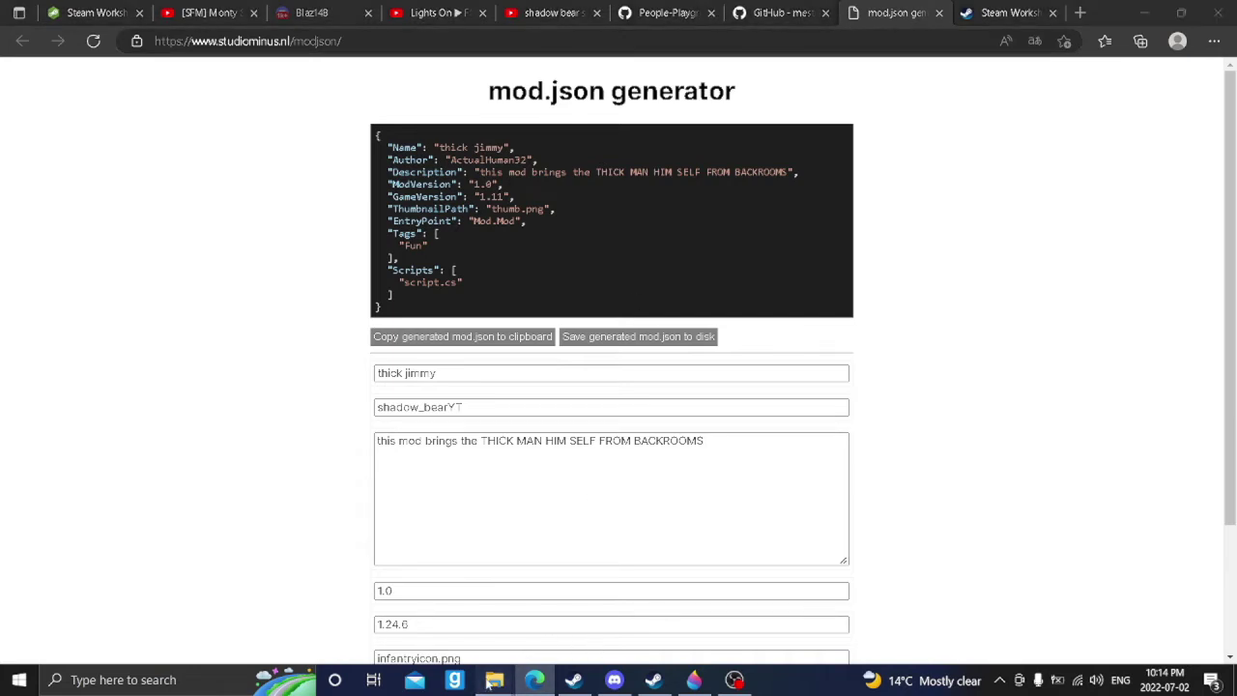
{"action": "left_click", "coordinate": [433, 610]}
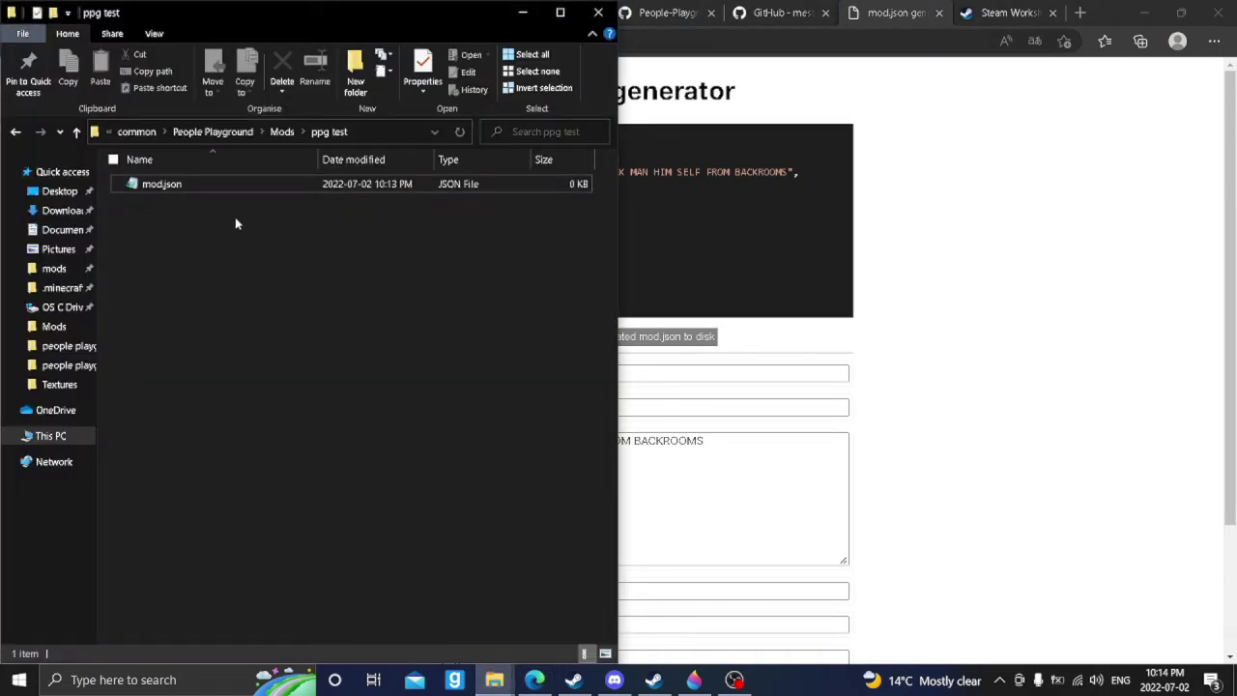
Step: Paste the generated JSON into mod.json and change GameVersion to 1.24.6
{"action": "double_click", "coordinate": [152, 183]}
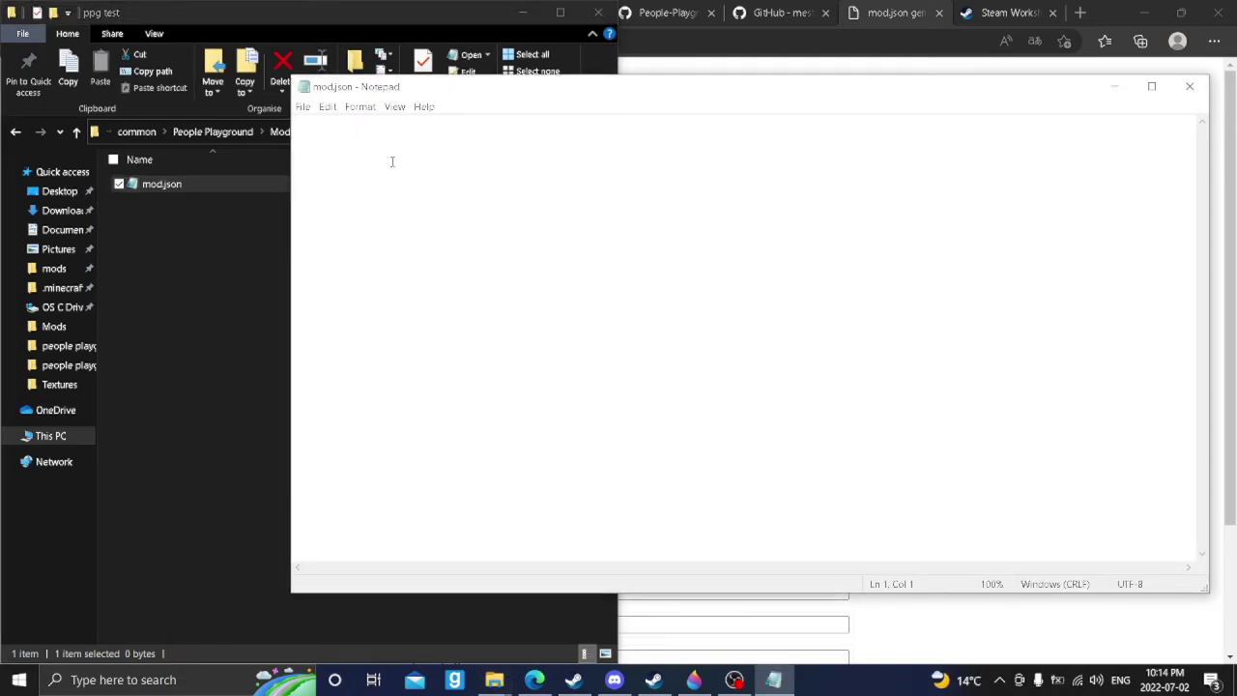
{"action": "type", "text": "{   \"Name\": \"thick jimmy\",   \"Author\": \"ActualHuman32\",   \"Description\": \"this mod brings the THICK MAN HIM SELF FROM BACKROOMS\",   \"ModVersion\": \"1.0\",   \"GameVersion\": \"1.11\",   \"ThumbnailPath\": \"thumb.png\",   \"EntryPoint\": \"Mod.Mod\",   \"Tags\": [     \"Fun\"   ],   \"Scripts\": [     \"script.cs\"   ] }"}
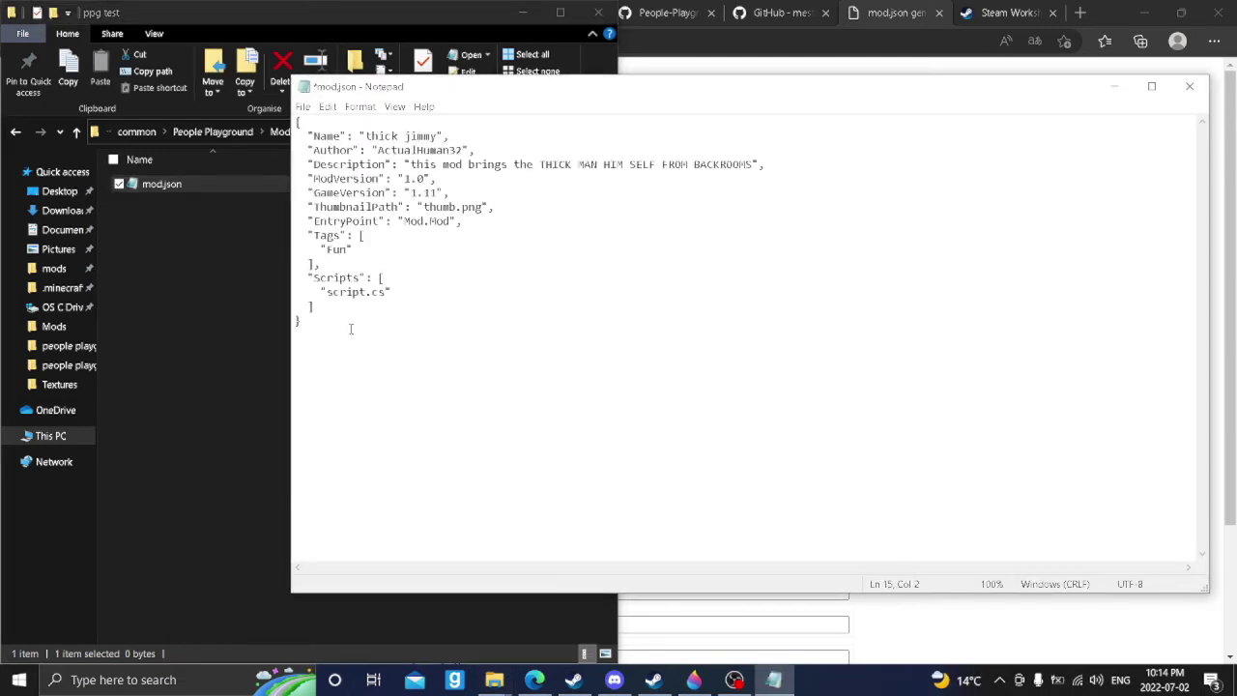
{"action": "left_click_drag", "start_coordinate": [312, 331], "coordinate": [326, 293]}
{"action": "left_click", "coordinate": [385, 293]}
{"action": "left_click", "coordinate": [438, 192]}
{"action": "key", "text": "BackSpace"}
{"action": "key", "text": "BackSpace"}
{"action": "type", "text": "24.6"}
Step: Replace the Author value with the creator's name and save mod.json
{"action": "left_click_drag", "start_coordinate": [464, 161], "coordinate": [377, 150]}
{"action": "left_click", "coordinate": [449, 136]}
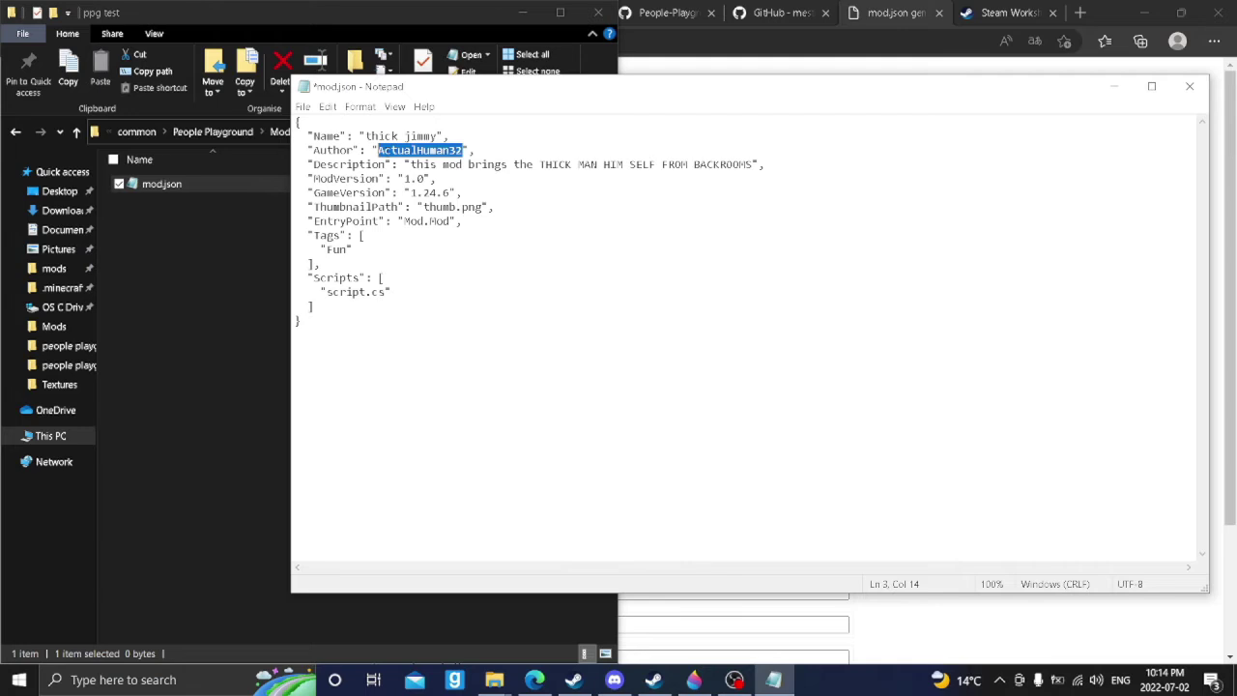
{"action": "type", "text": "Shadow"}
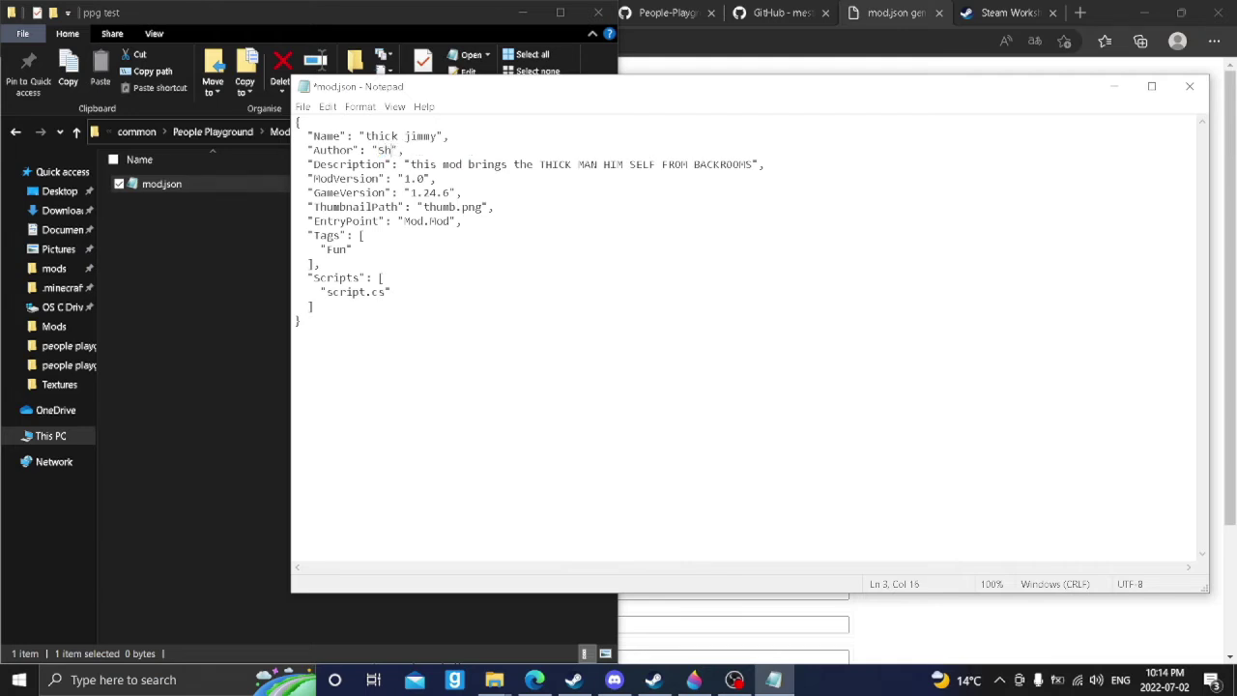
{"action": "type", "text": " bearYT"}
{"action": "left_click", "coordinate": [302, 106]}
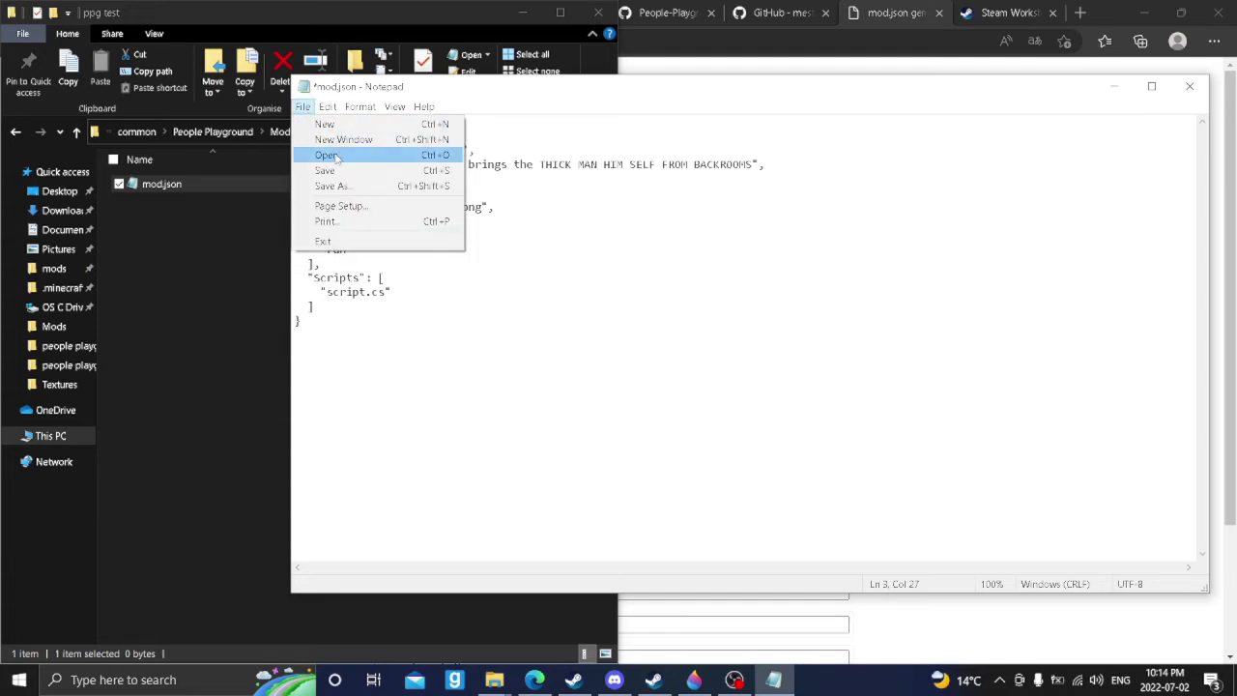
{"action": "left_click", "coordinate": [328, 171]}
{"action": "left_click", "coordinate": [1189, 86]}
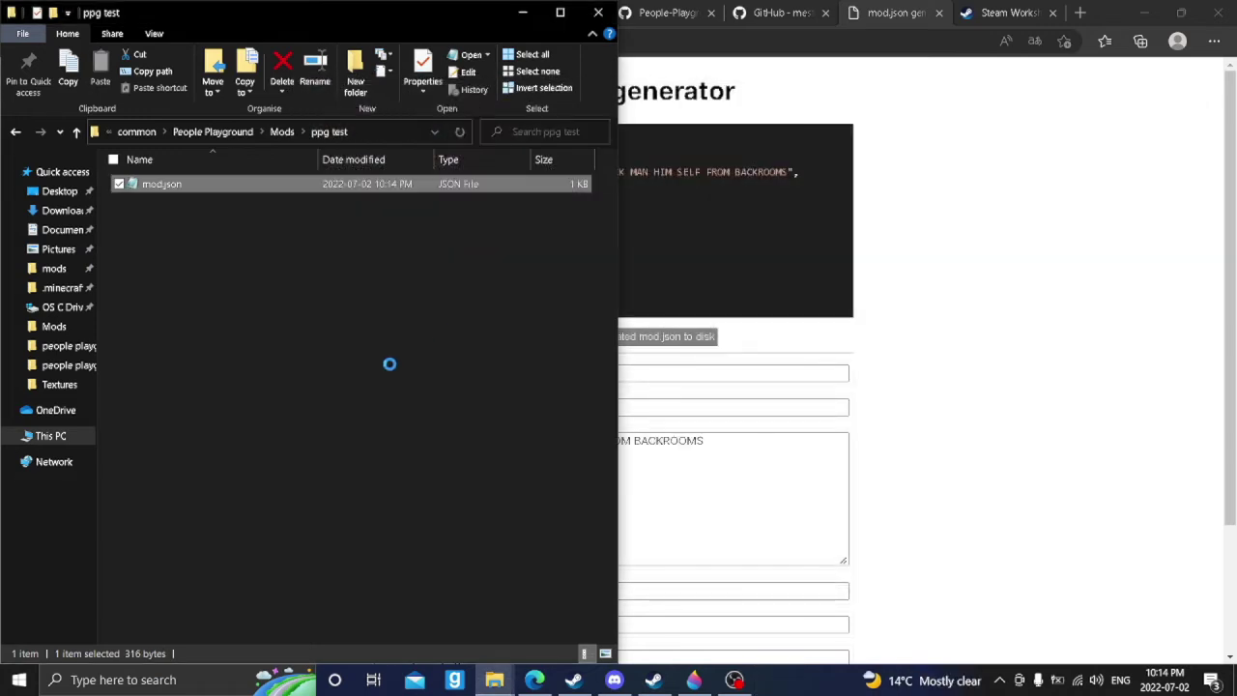
{"action": "left_click", "coordinate": [919, 300]}
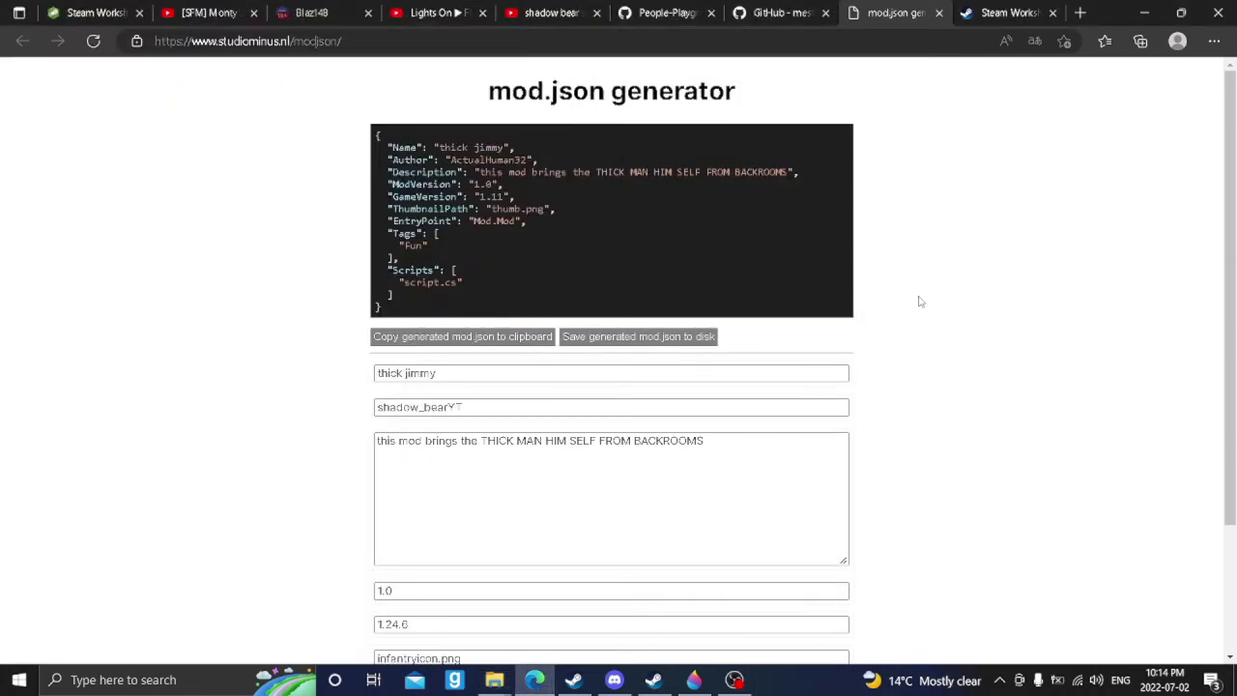
{"action": "left_click", "coordinate": [783, 10]}
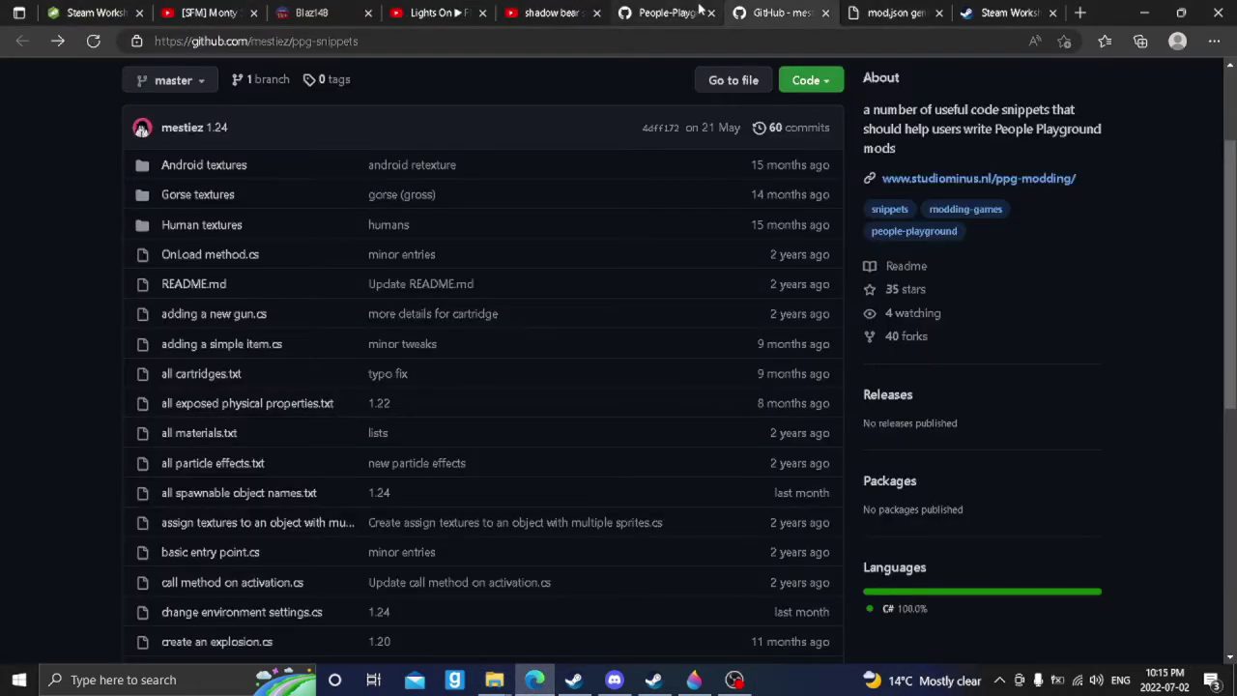
{"action": "scroll", "coordinate": [353, 345], "scroll_direction": "down", "scroll_amount": 5}
{"action": "scroll", "coordinate": [353, 345], "scroll_direction": "up", "scroll_amount": 8}
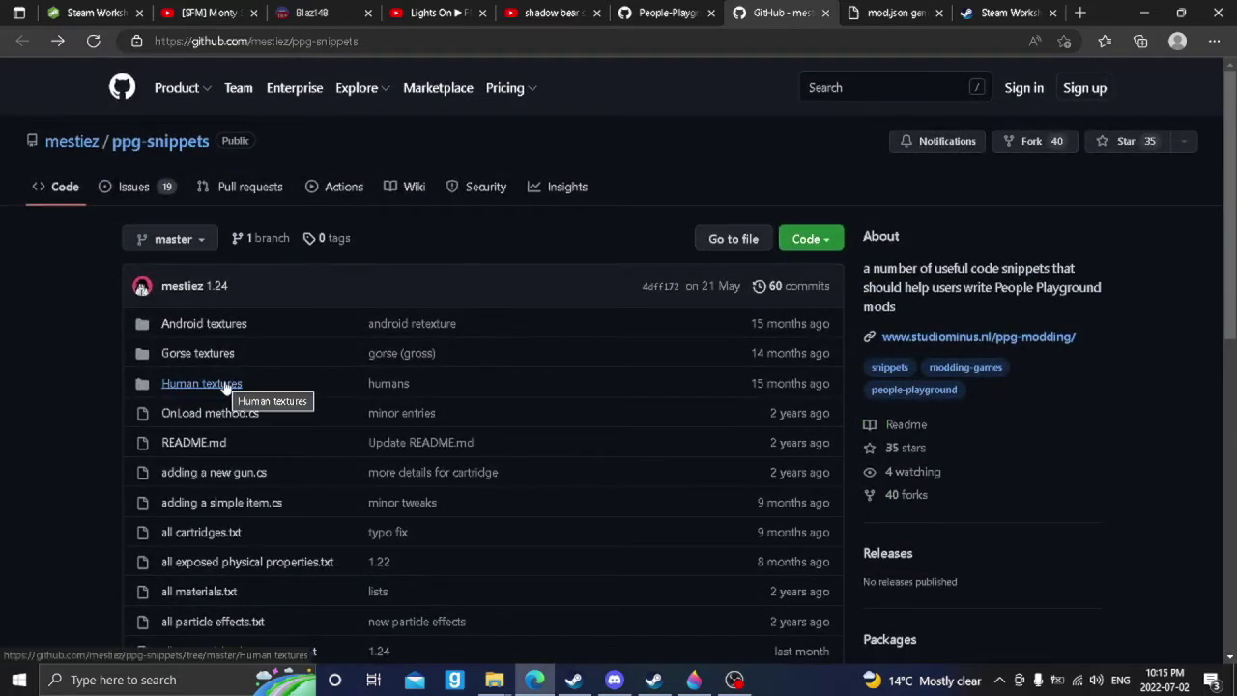
{"action": "left_click", "coordinate": [661, 12]}
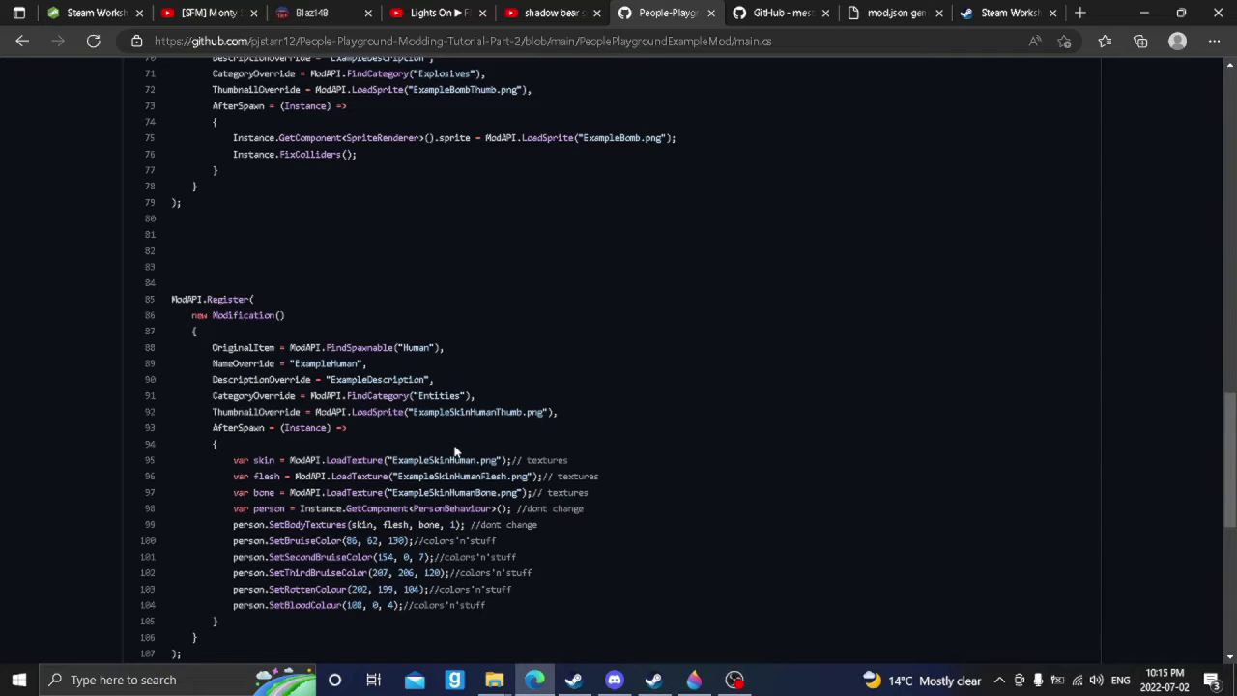
{"action": "scroll", "coordinate": [454, 450], "scroll_direction": "down", "scroll_amount": 3}
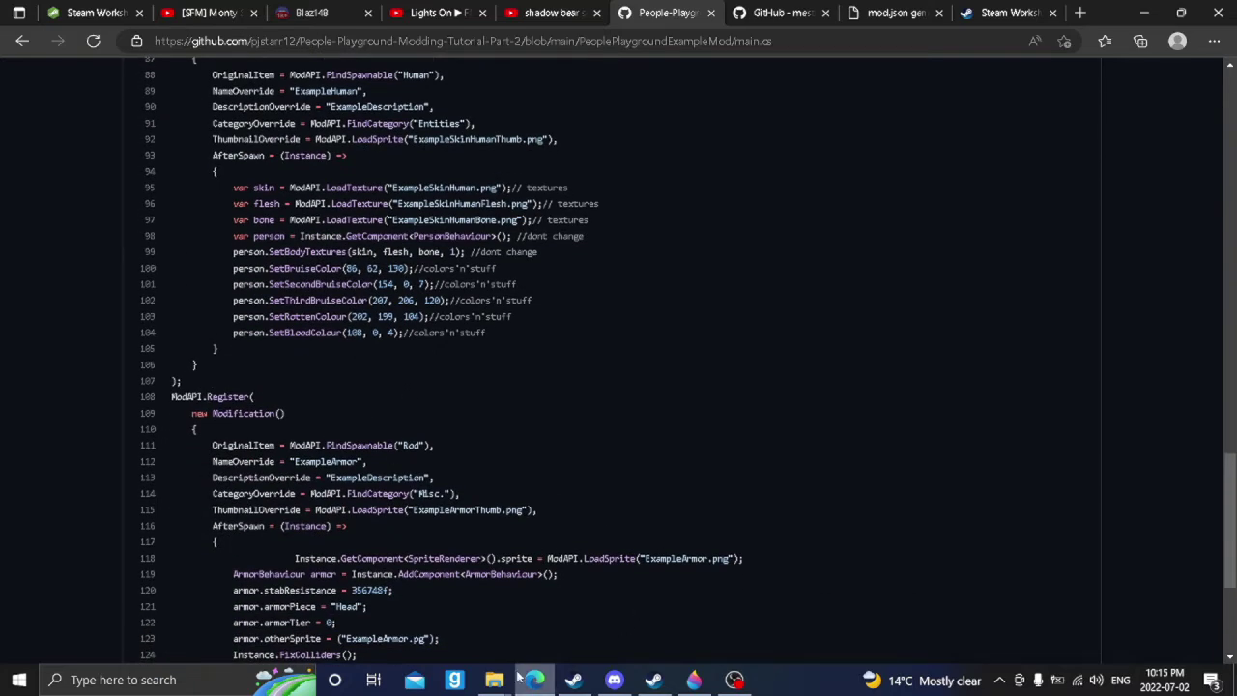
{"action": "left_click", "coordinate": [443, 628]}
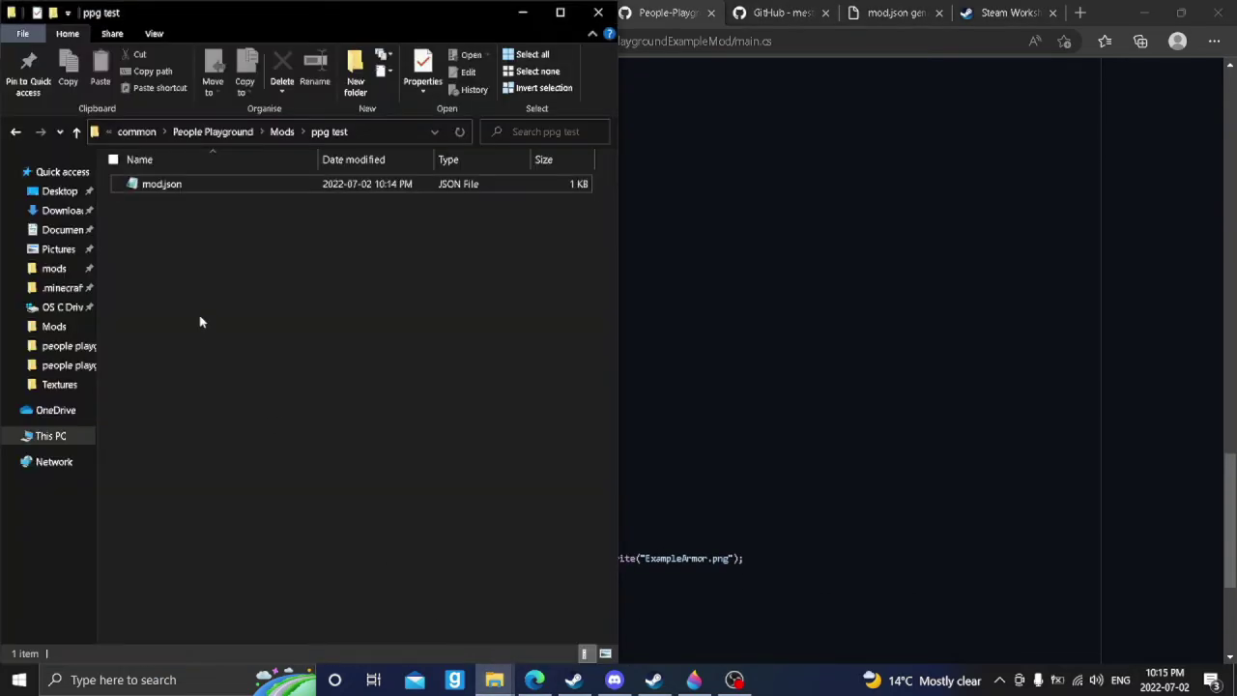
Step: Add a new text document in ppg test named script.cs, accepting the extension change
{"action": "right_click", "coordinate": [201, 320]}
{"action": "mouse_move", "coordinate": [285, 514]}
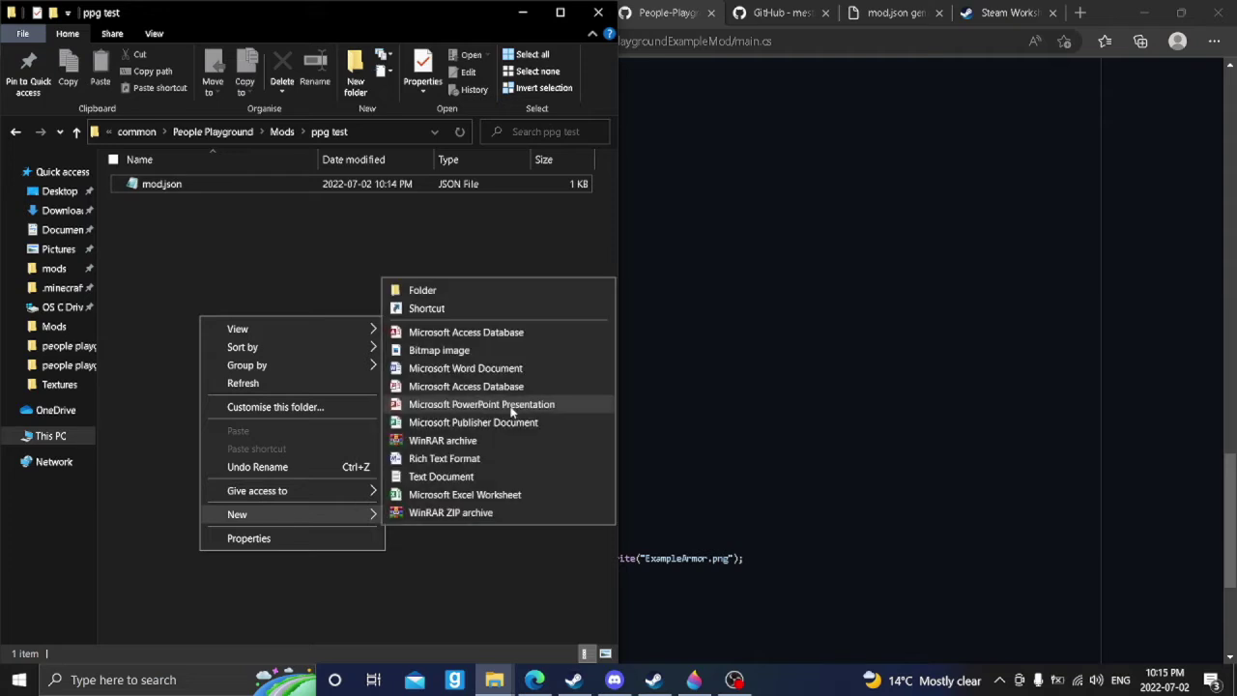
{"action": "left_click", "coordinate": [441, 476]}
{"action": "key", "text": "ctrl+a"}
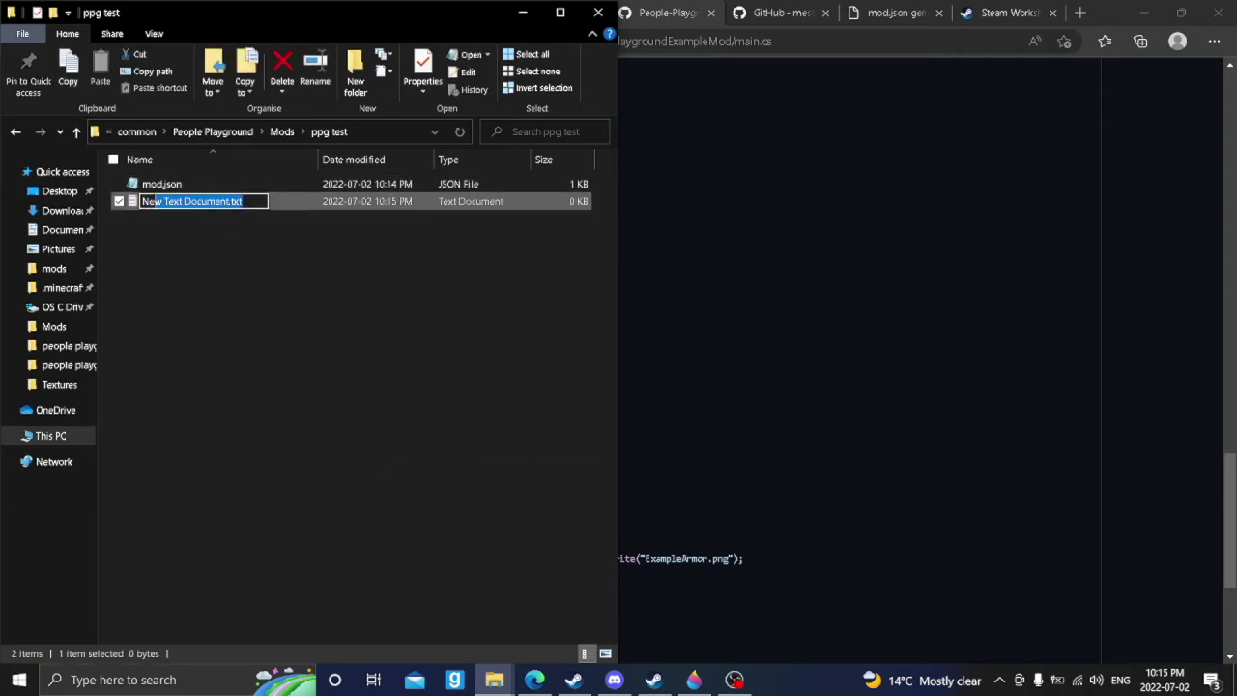
{"action": "type", "text": "sc"}
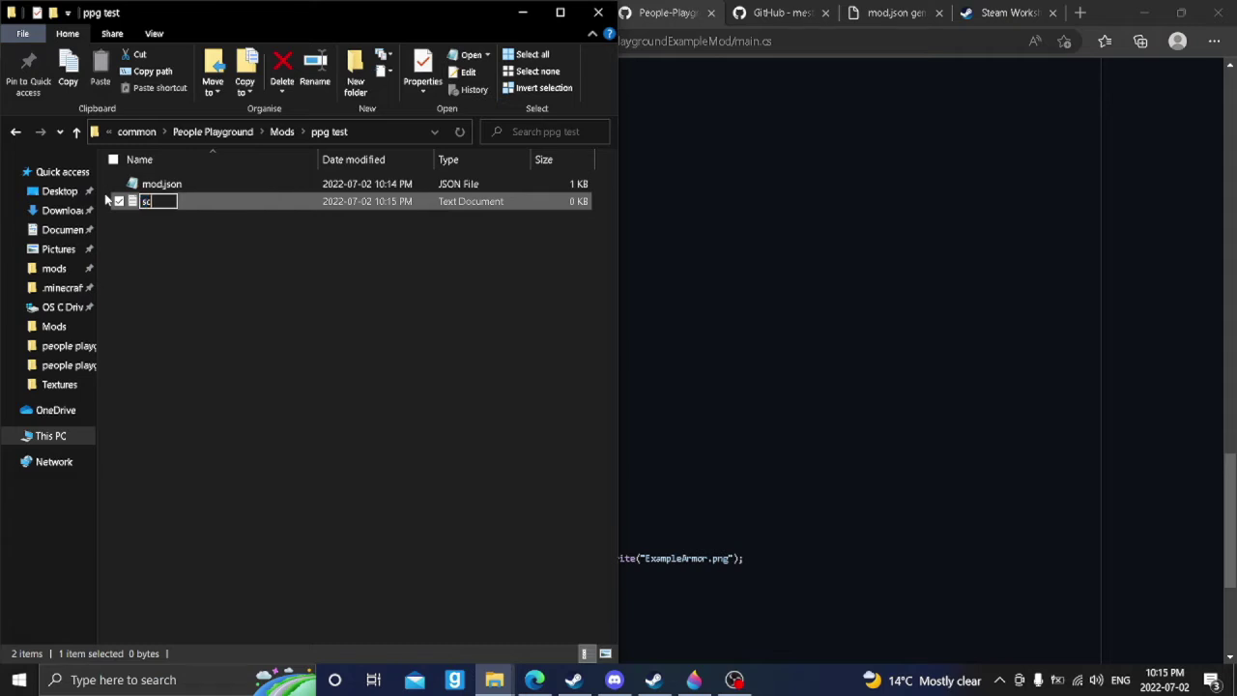
{"action": "type", "text": "ript.cs"}
{"action": "key", "text": "Return"}
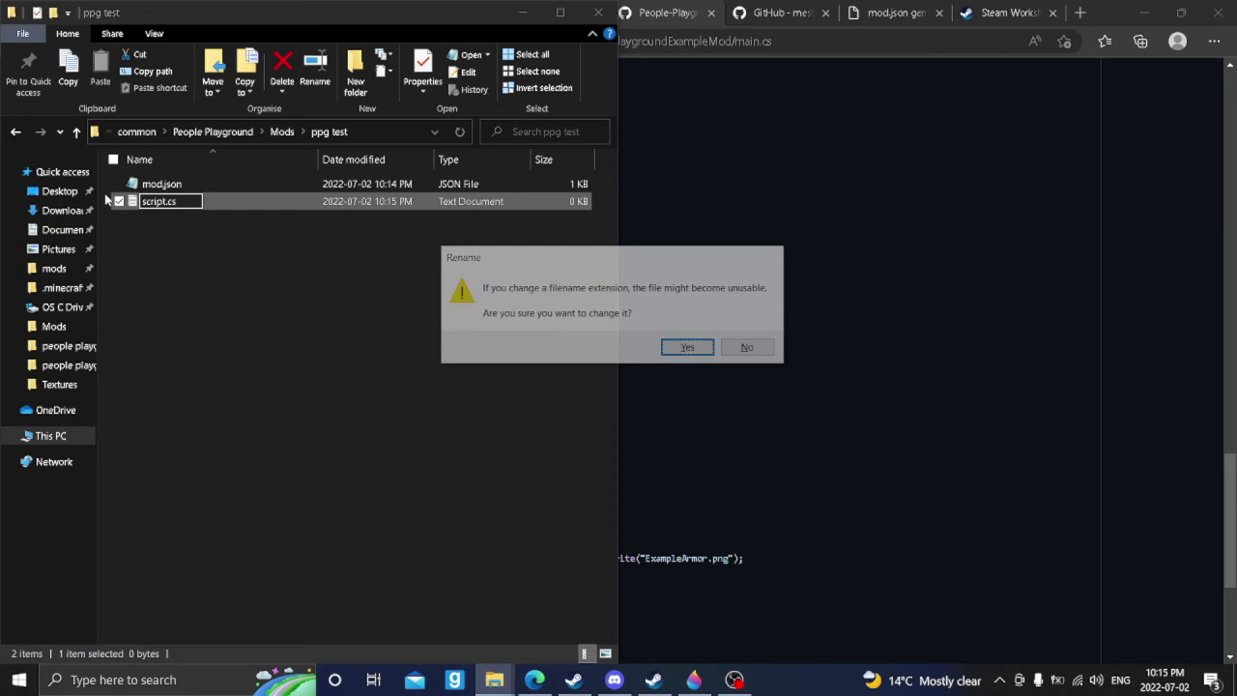
{"action": "left_click", "coordinate": [681, 348]}
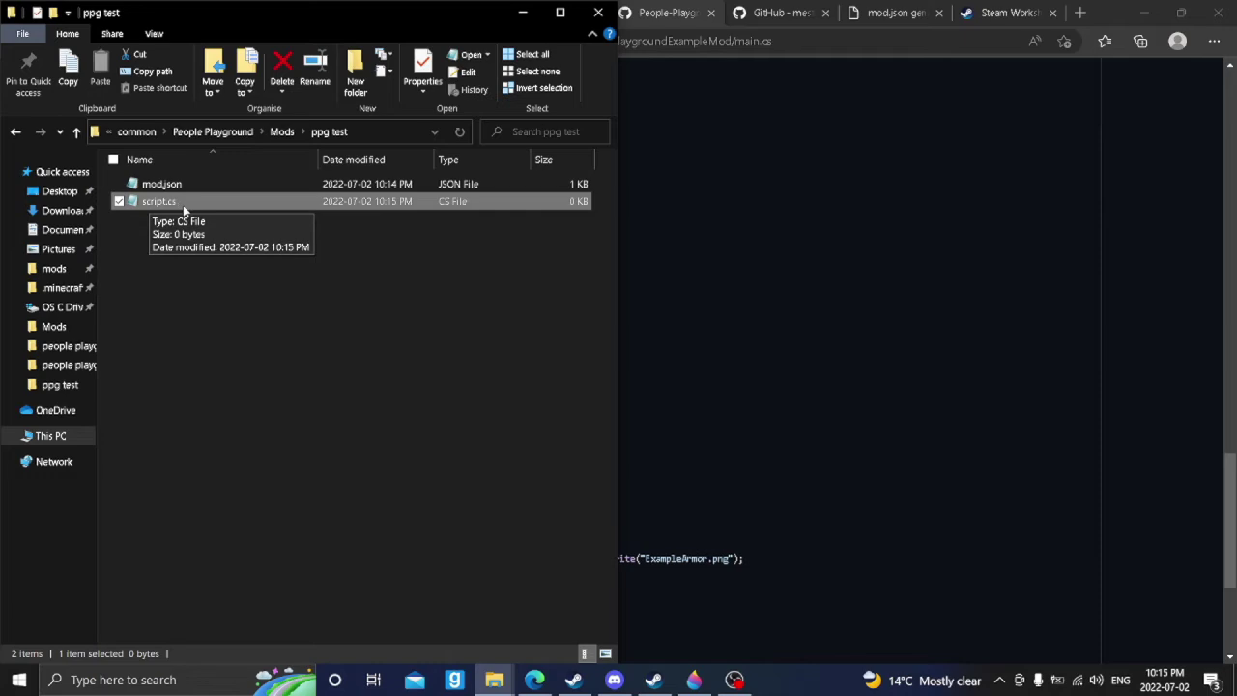
Step: Back on the example main.cs, select lines 1–18: using directives and the Mod class opening
{"action": "left_click", "coordinate": [900, 172]}
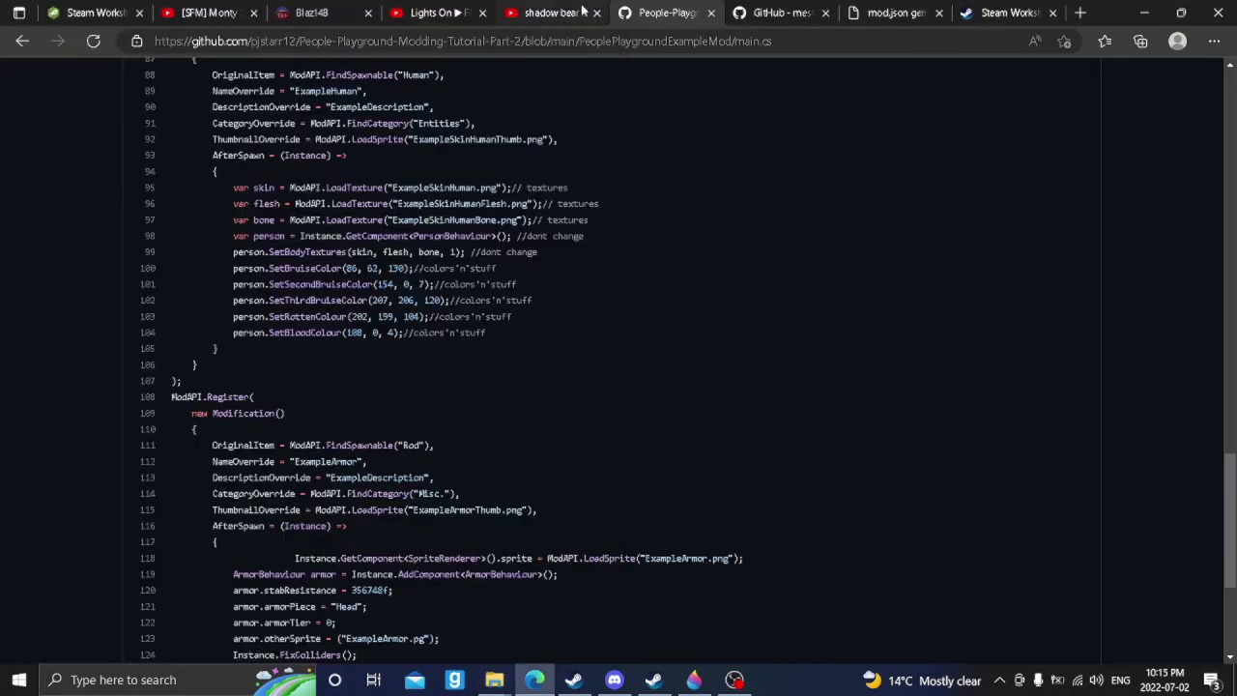
{"action": "left_click", "coordinate": [752, 9]}
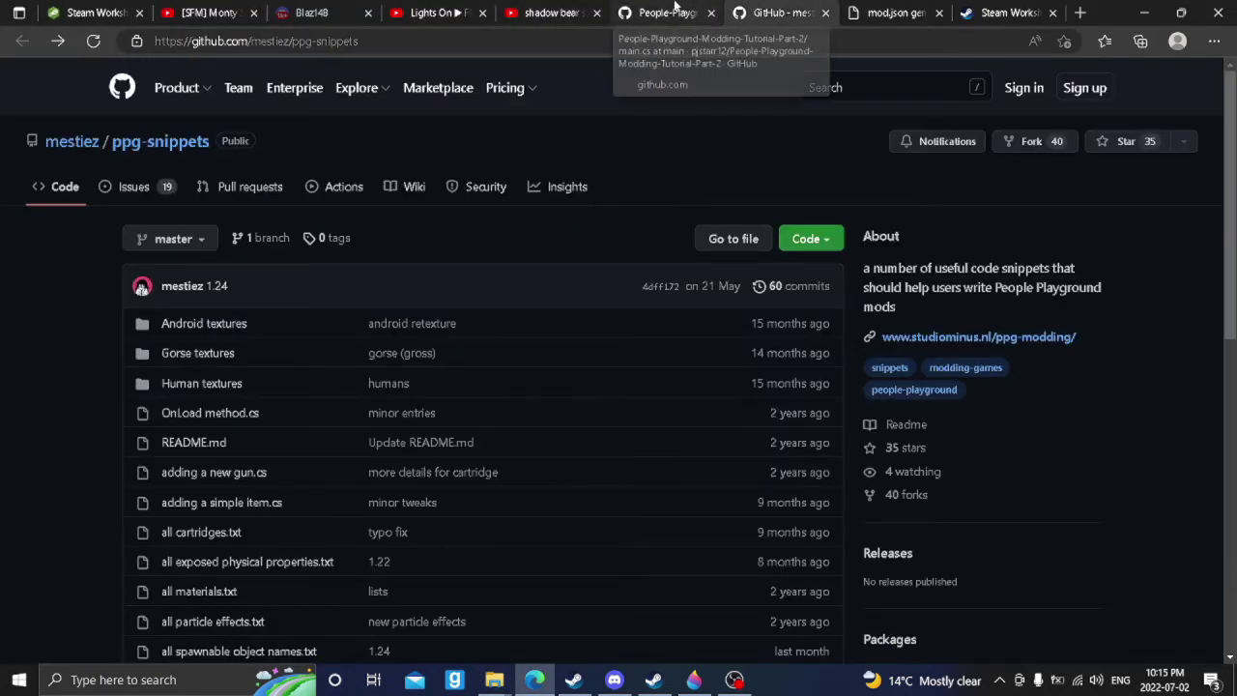
{"action": "left_click", "coordinate": [703, 13]}
{"action": "scroll", "coordinate": [648, 444], "scroll_direction": "up", "scroll_amount": 15}
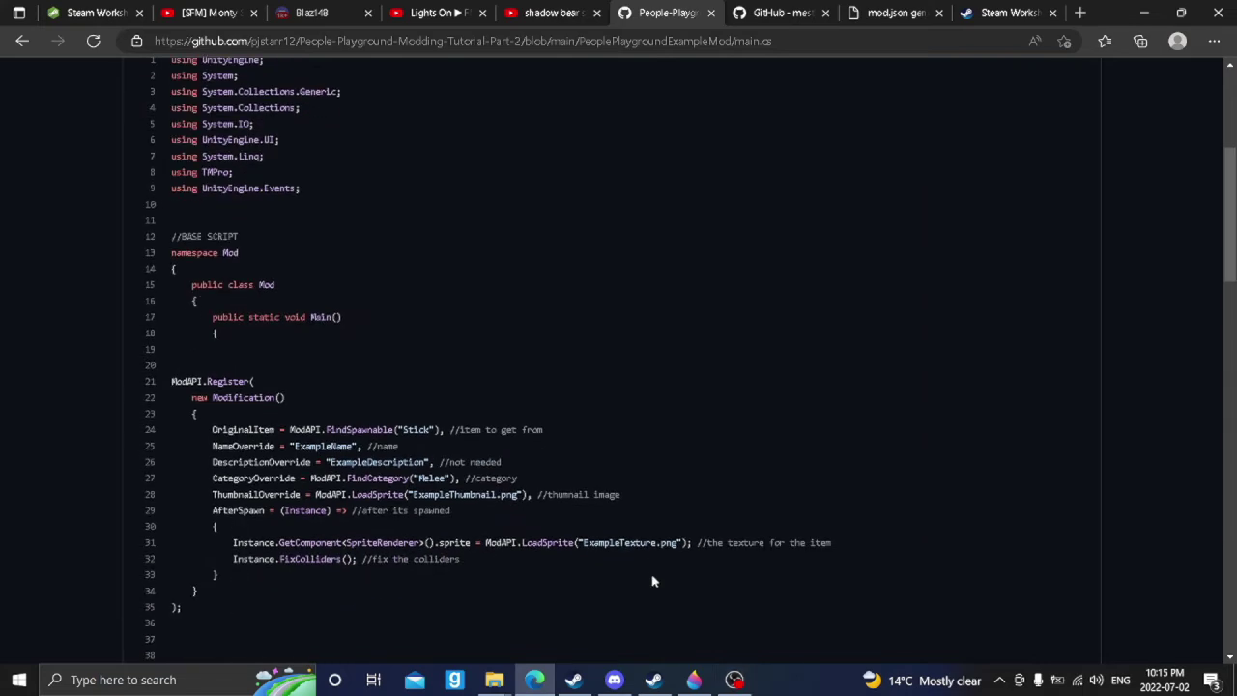
{"action": "scroll", "coordinate": [501, 529], "scroll_direction": "down", "scroll_amount": 2}
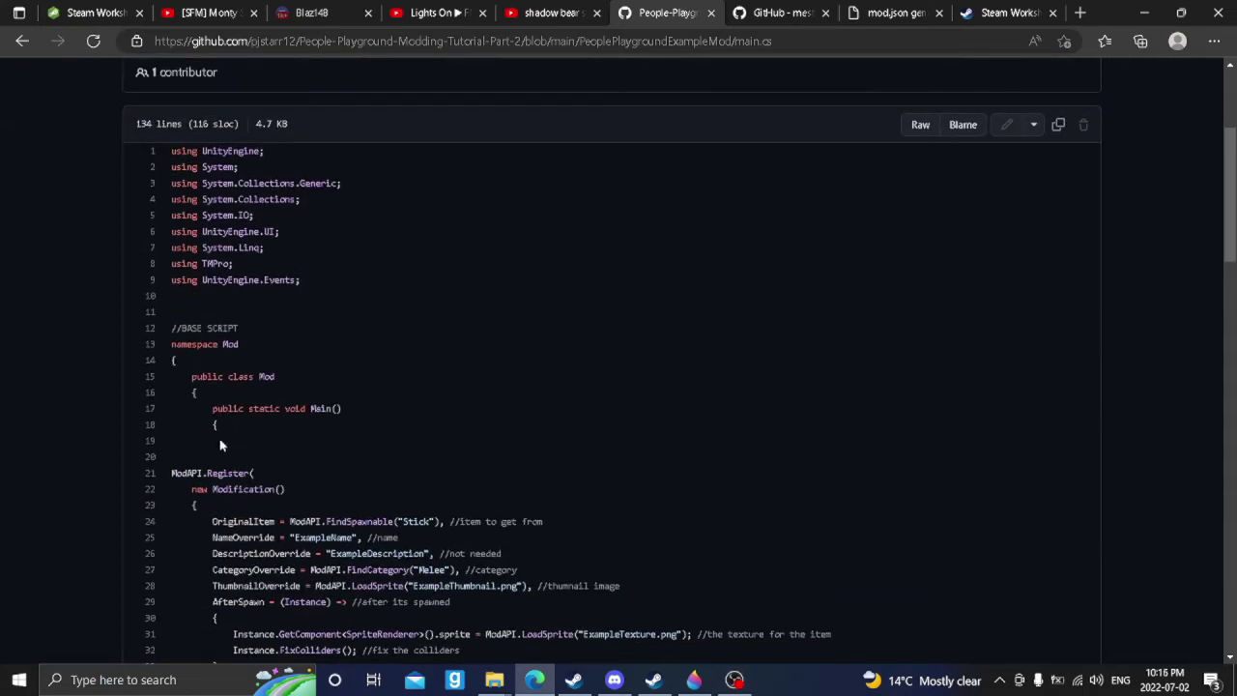
{"action": "left_click_drag", "start_coordinate": [220, 451], "coordinate": [155, 151]}
{"action": "key", "text": "ctrl+c"}
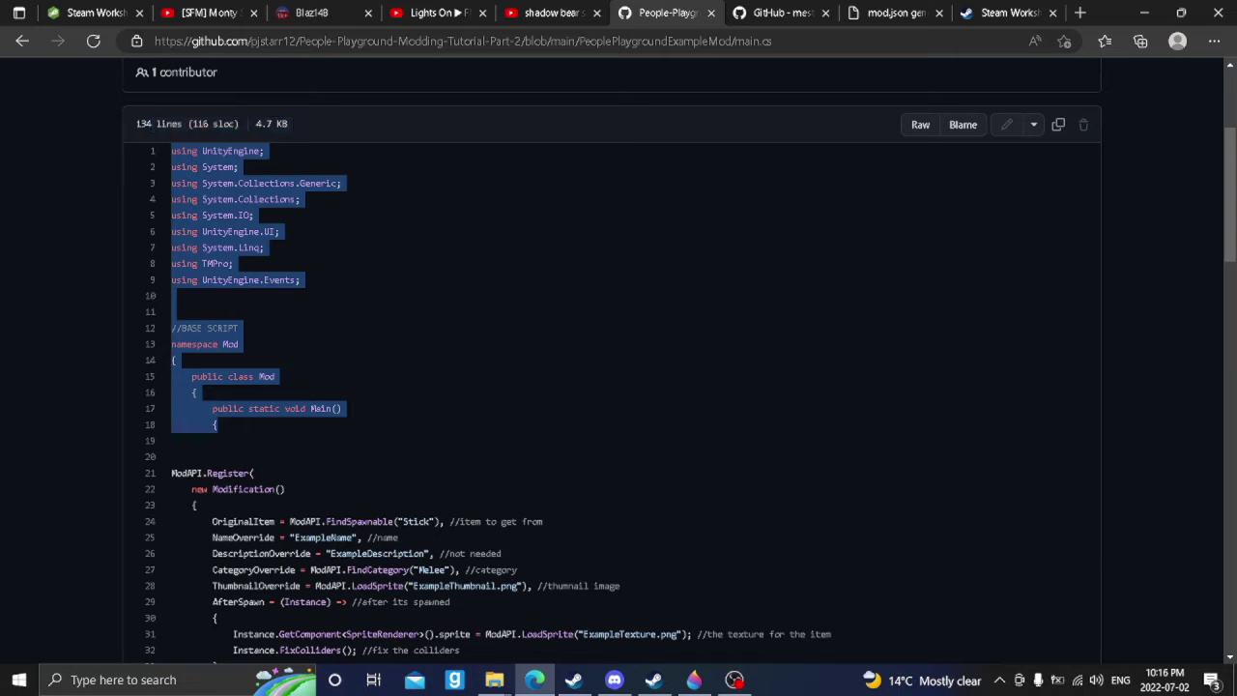
Step: Paste the base script into the empty script.cs and save it
{"action": "mouse_move", "coordinate": [493, 679]}
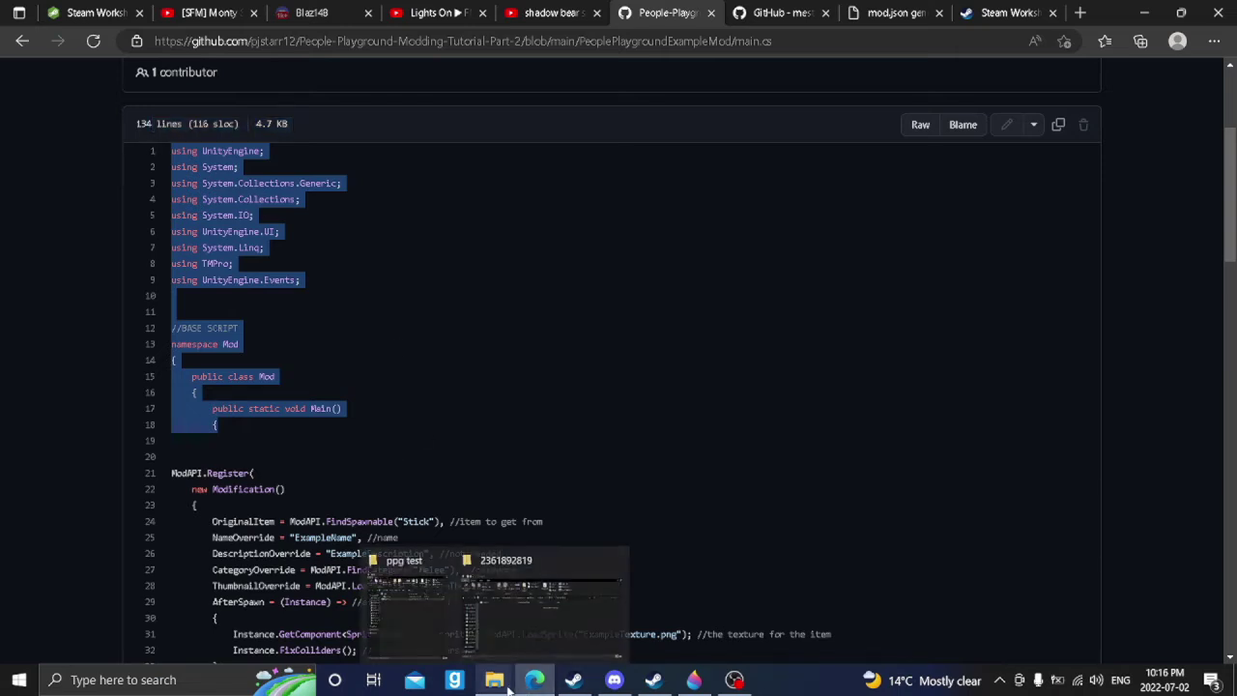
{"action": "left_click", "coordinate": [451, 603]}
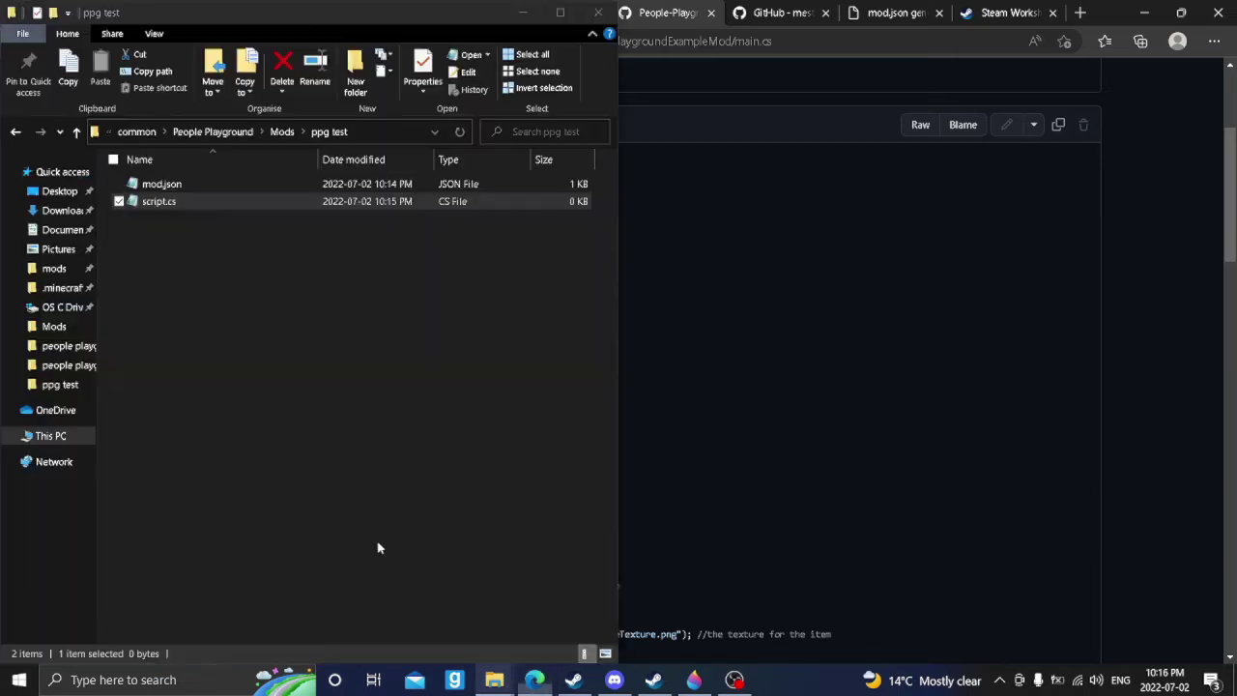
{"action": "left_click", "coordinate": [151, 226]}
{"action": "left_click", "coordinate": [158, 202]}
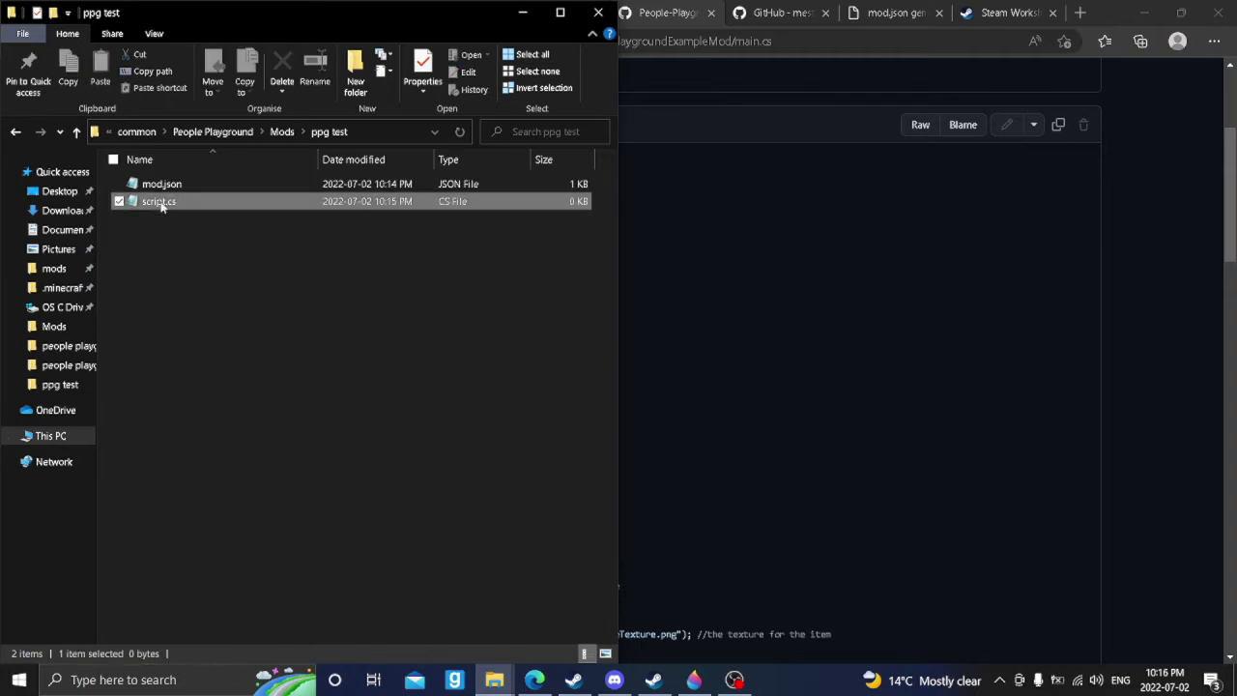
{"action": "double_click", "coordinate": [160, 202]}
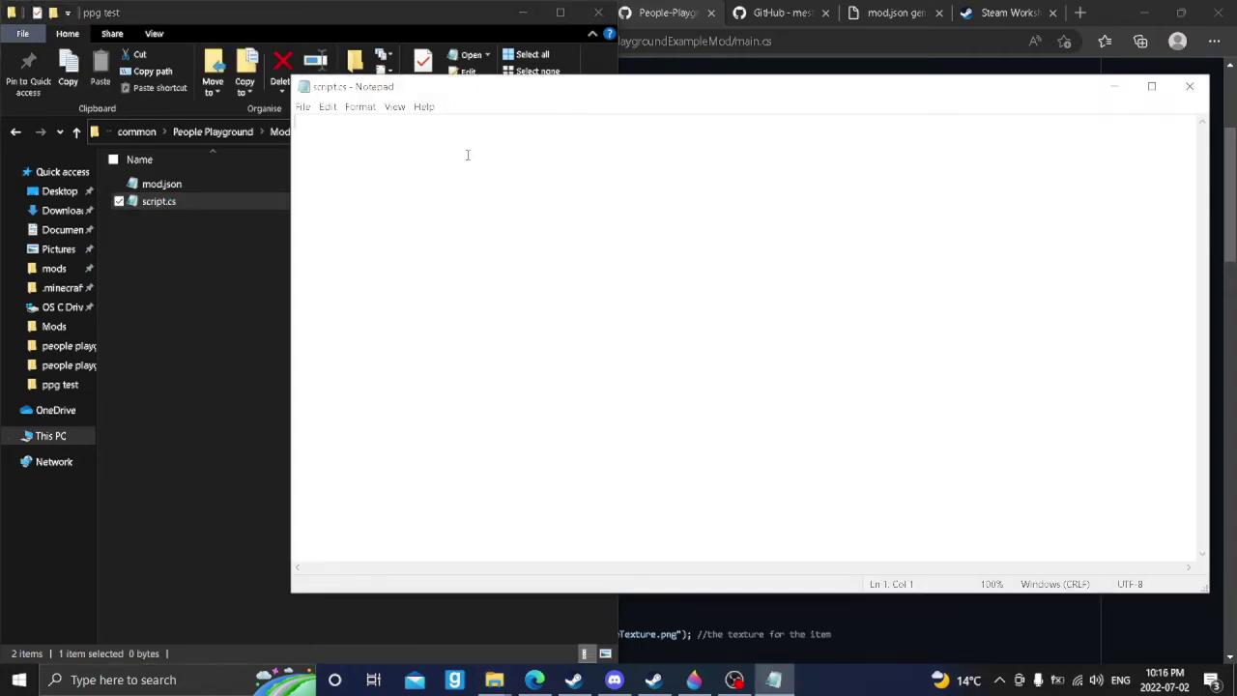
{"action": "key", "text": "ctrl+v"}
{"action": "left_click", "coordinate": [303, 106]}
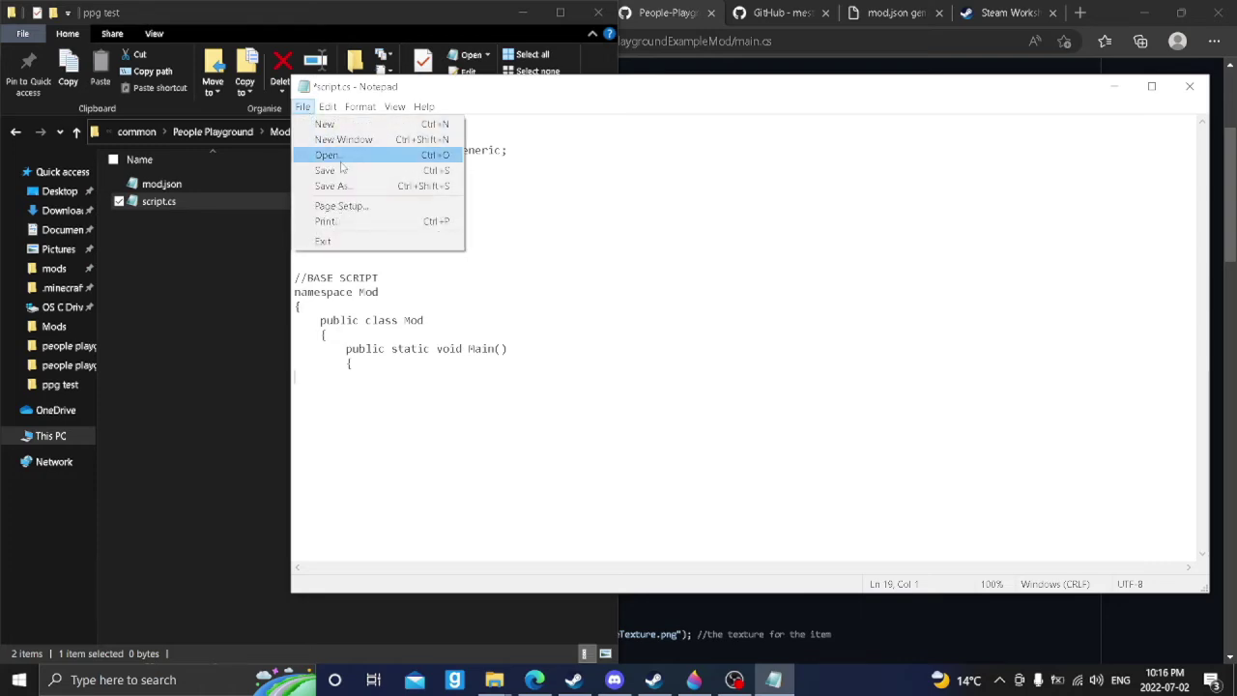
{"action": "left_click", "coordinate": [318, 171]}
Step: Scroll the GitHub main.cs to the ExampleHuman registration block, then return to script.cs
{"action": "left_click", "coordinate": [889, 636]}
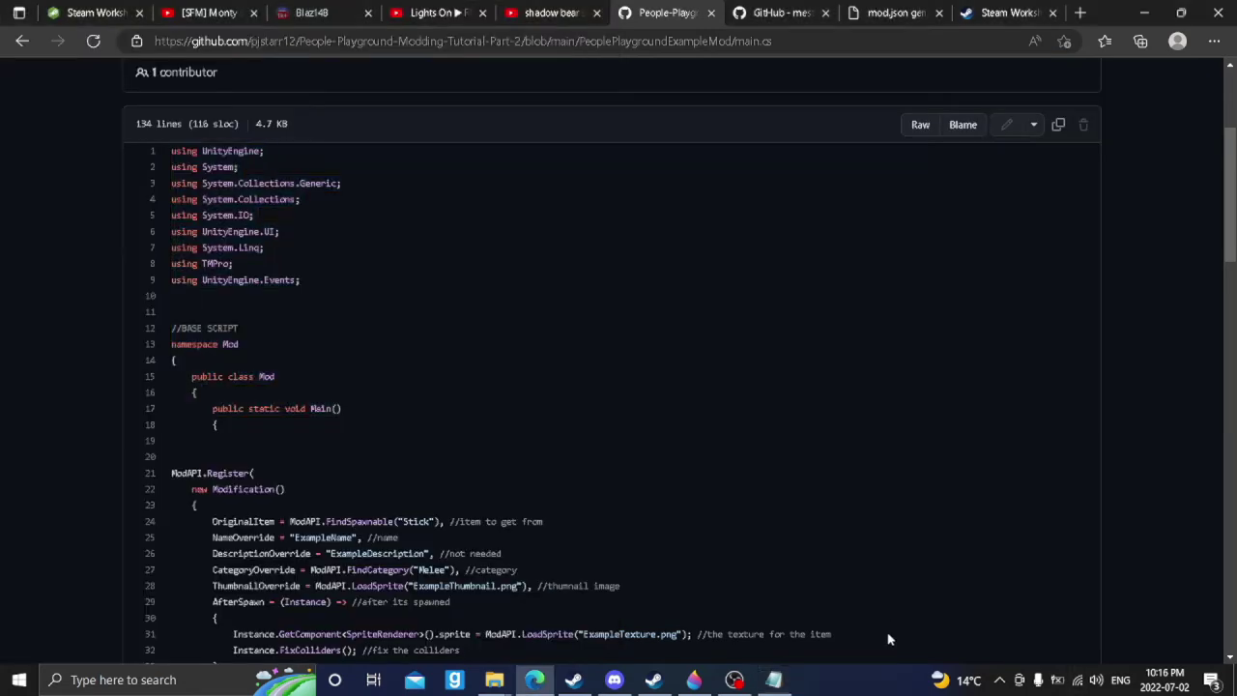
{"action": "scroll", "coordinate": [493, 378], "scroll_direction": "down", "scroll_amount": 5}
{"action": "scroll", "coordinate": [461, 382], "scroll_direction": "down", "scroll_amount": 5}
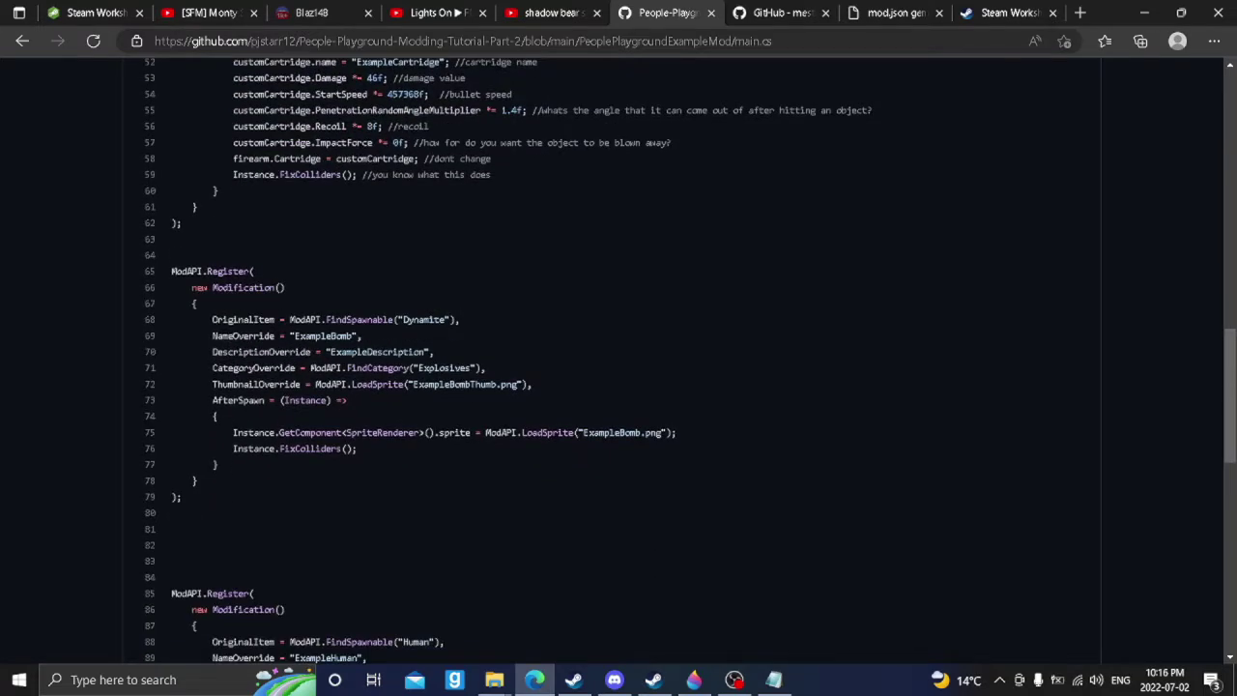
{"action": "scroll", "coordinate": [461, 383], "scroll_direction": "down", "scroll_amount": 5}
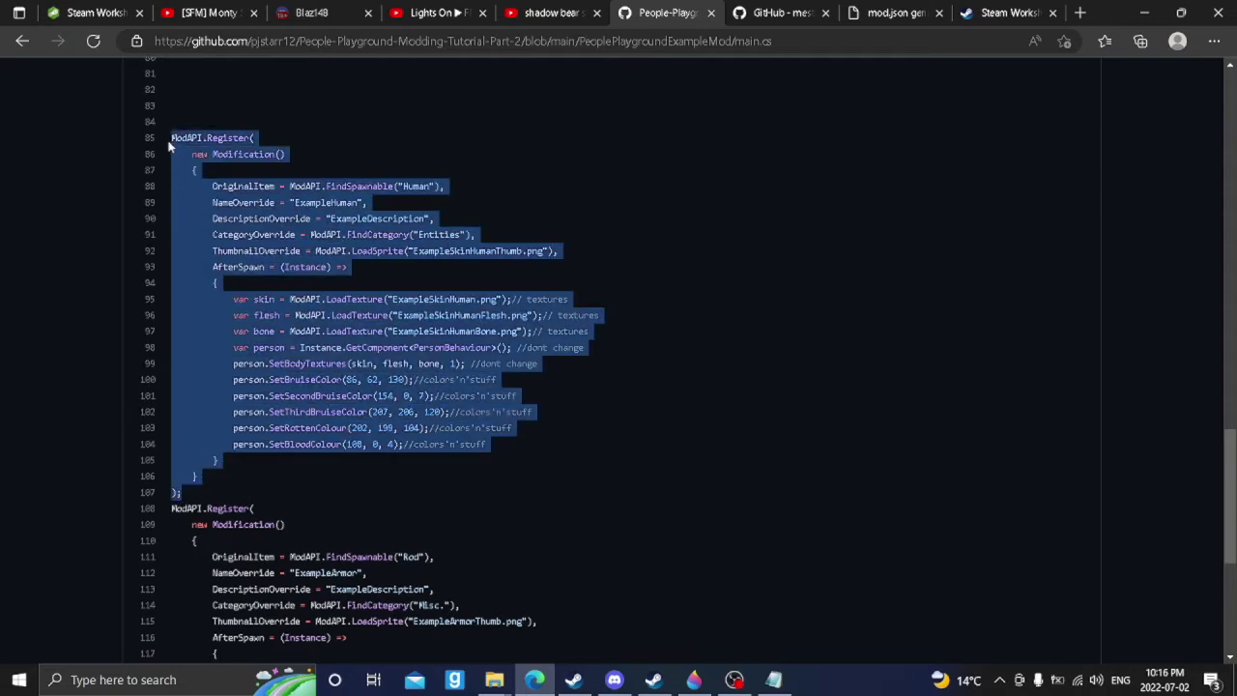
{"action": "left_click", "coordinate": [773, 679]}
Step: Paste the copied human registration block into script.cs and save it
{"action": "type", "text": "ModAPI.Register(     new Modification()     {         OriginalItem = ModAPI.FindSpawnable(\"Human\"),         NameOverride = \"ExampleHuman\",         DescriptionOverride = \"ExampleDescription\",         CategoryOverride = ModAPI.FindCategory(\"Entities\"),         ThumbnailOverride = ModAPI.LoadSprite(\"ExampleSkinHumanThumb.png\"),         AfterSpawn = (Instance) =>         {             var skin = ModAPI.LoadTexture(\"ExampleSkinHuman.png\");// textures             var flesh = ModAPI.LoadTexture(\"ExampleSkinHumanFlesh.png\");// textures             var bone = ModAPI.LoadTexture(\"ExampleSkinHumanBone.png\");// textures             var person = Instance.GetComponent<PersonBehaviour>(); //dont change             person.SetBodyTextures(skin, flesh, bone, 1); //dont change             person.SetBruiseColor(86, 62, 130);//colors'n'stuff             person.SetSecondBruiseColor(154, 0, 7);//colors'n'stuff             person.SetThirdBruiseColor(207, 206, 120);//colors'n'stuff             person.SetRottenColour(202, 199, 104);//colors'n'stuff             person.SetBloodColour(108, 0, 4);//colors'n'stuff         }     } );"}
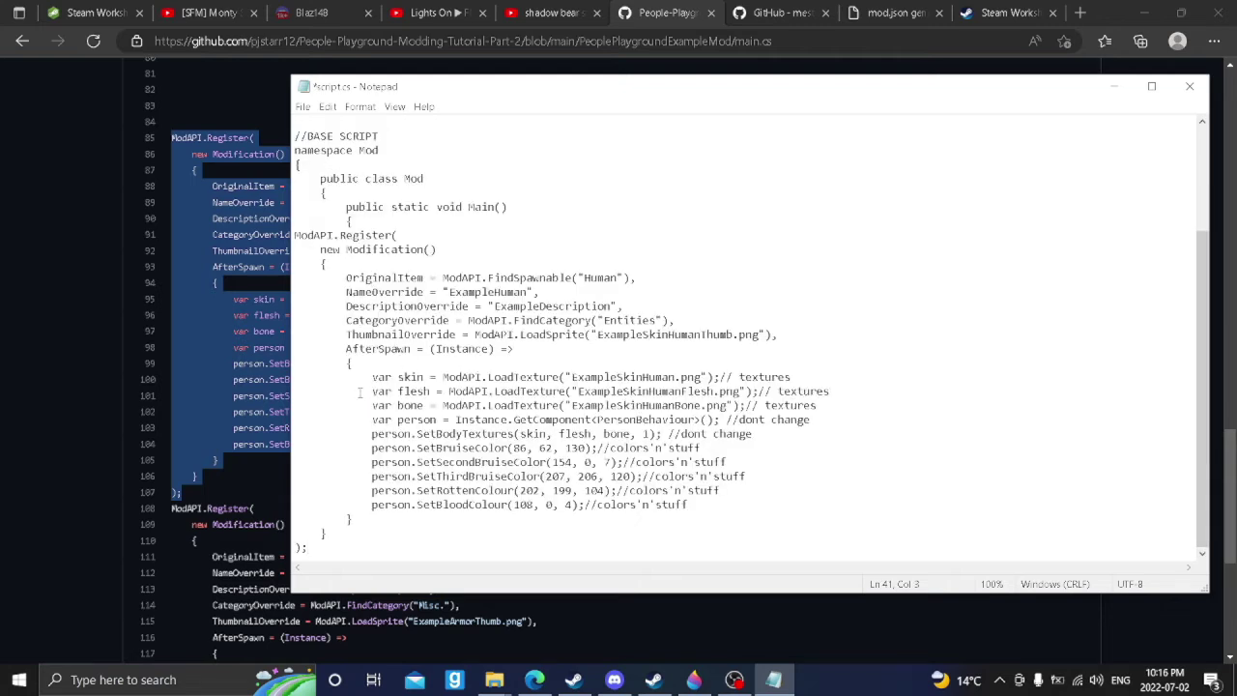
{"action": "left_click", "coordinate": [302, 106]}
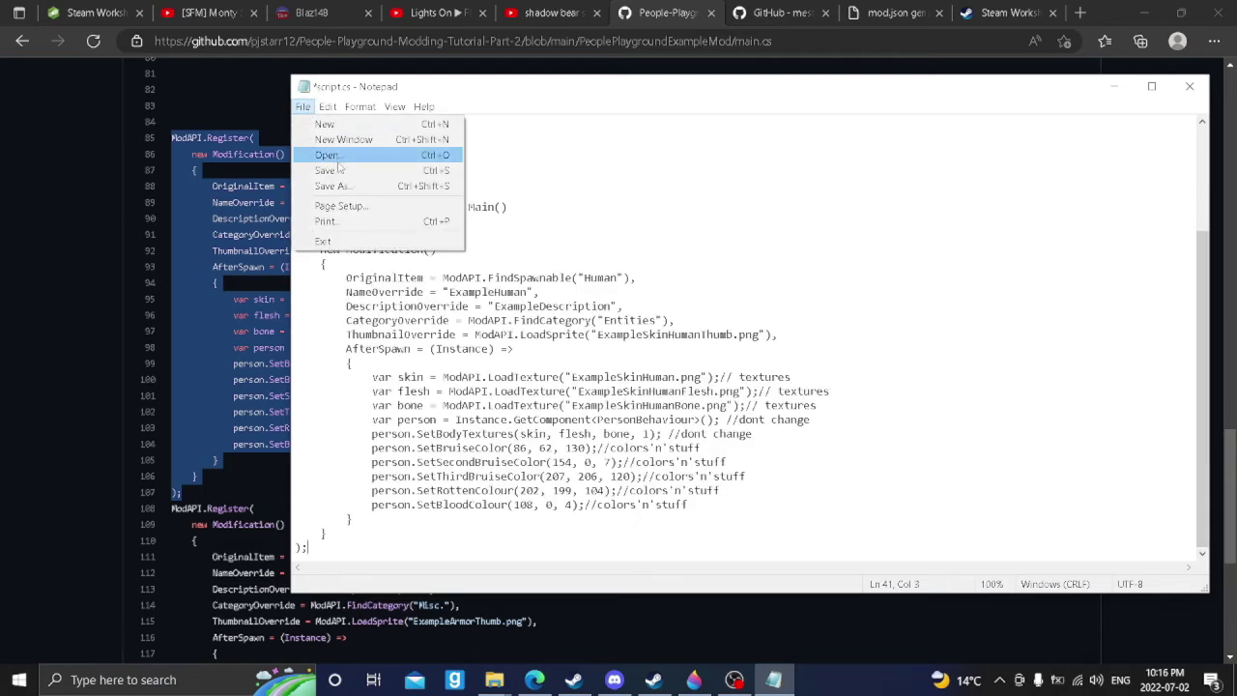
{"action": "left_click", "coordinate": [339, 177]}
{"action": "scroll", "coordinate": [417, 232], "scroll_direction": "up", "scroll_amount": 1}
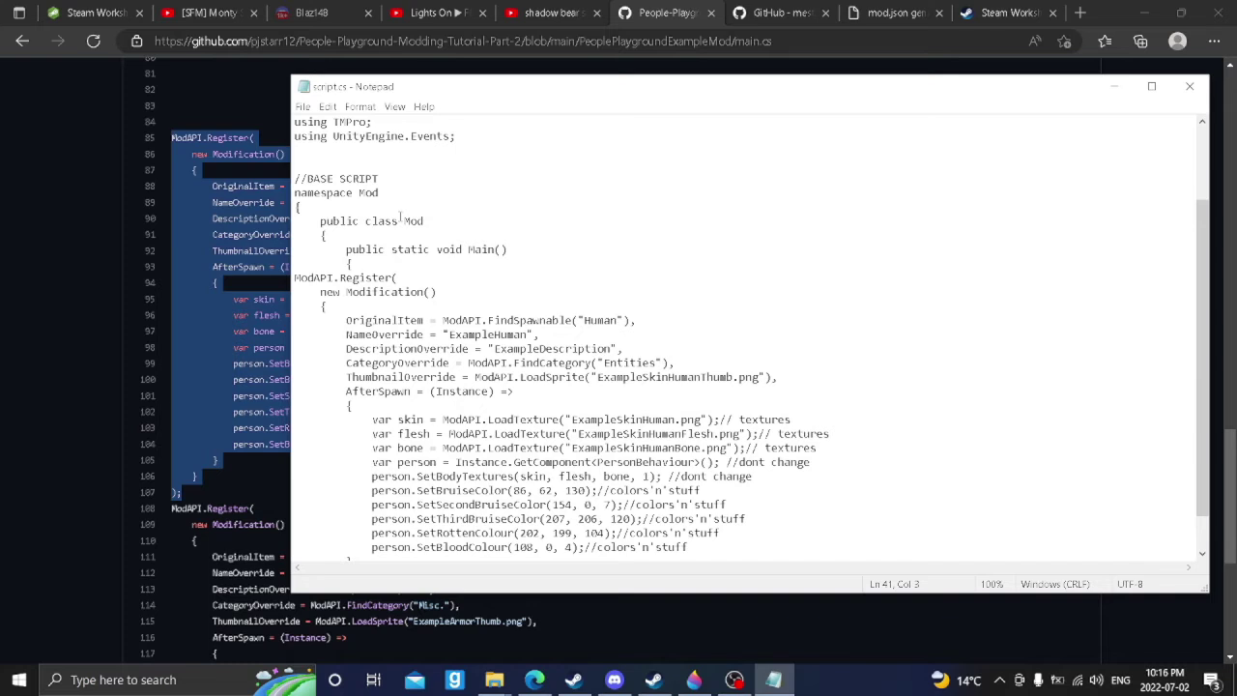
{"action": "scroll", "coordinate": [418, 231], "scroll_direction": "down", "scroll_amount": 1}
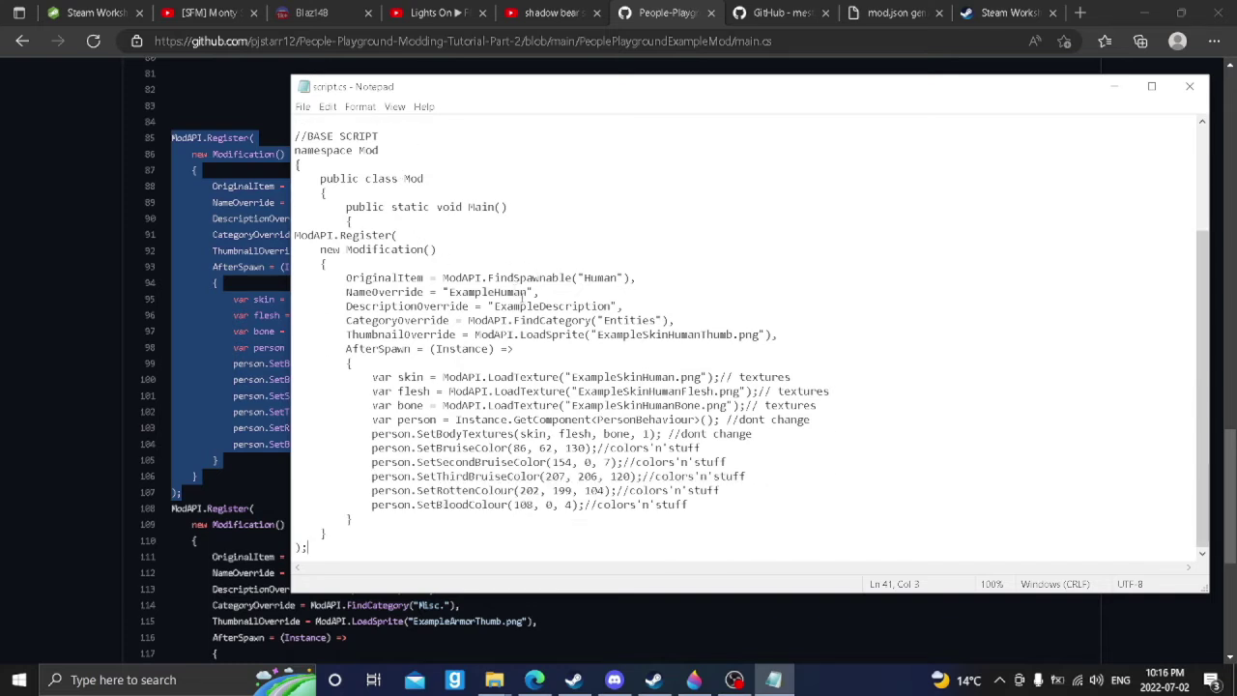
Step: Rename the item from ExampleHuman to 'thick mano' and change its description to TEST
{"action": "left_click_drag", "start_coordinate": [528, 292], "coordinate": [451, 292]}
{"action": "left_click", "coordinate": [517, 292]}
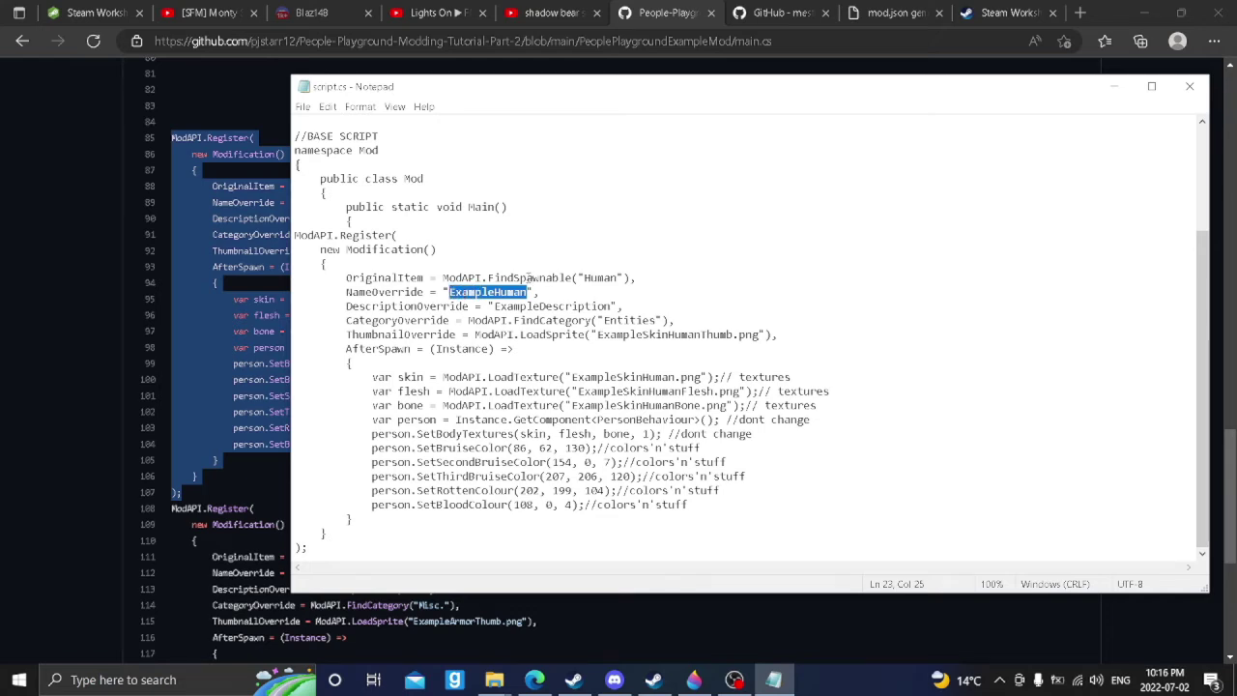
{"action": "key", "text": "BackSpace"}
{"action": "type", "text": "thick"}
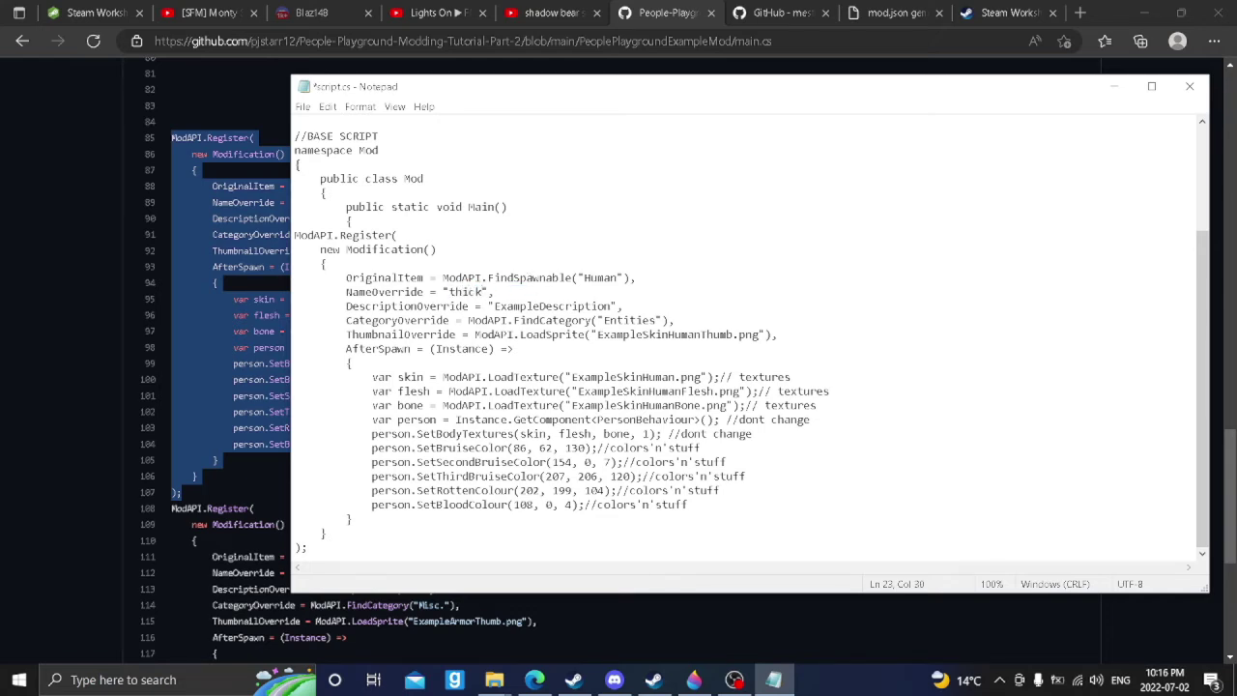
{"action": "type", "text": "mano"}
{"action": "left_click", "coordinate": [480, 292]}
{"action": "left_click_drag", "start_coordinate": [608, 305], "coordinate": [493, 306]}
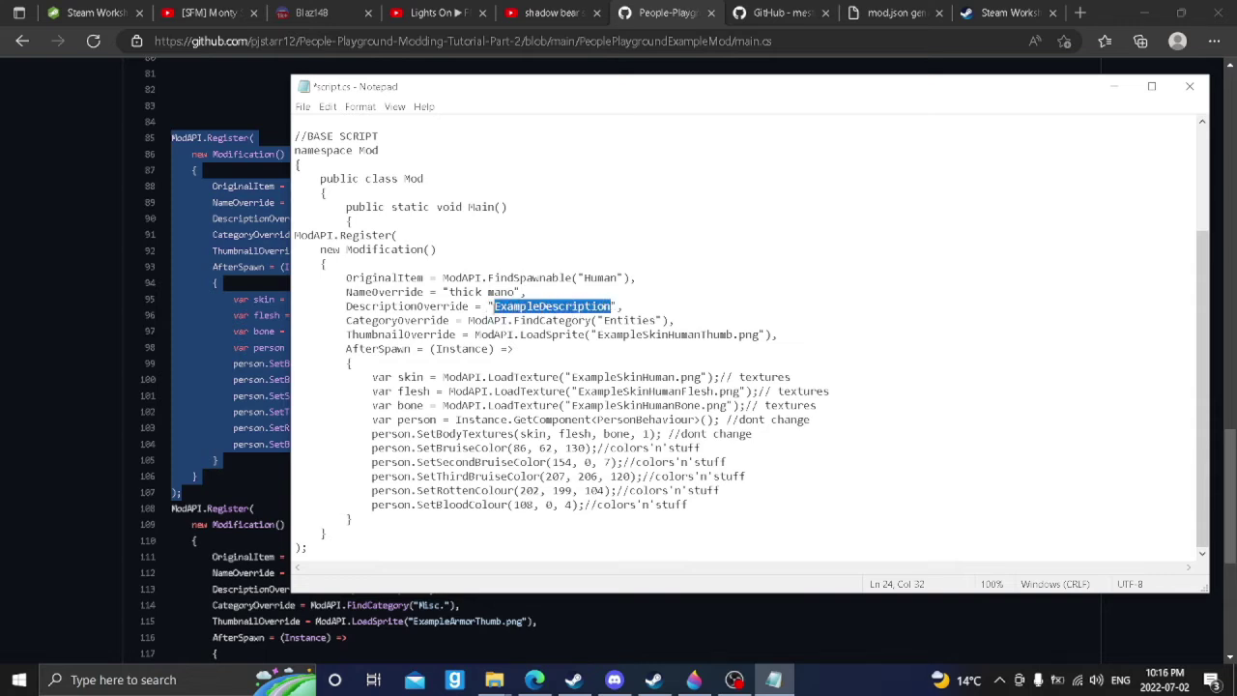
{"action": "type", "text": "TEST"}
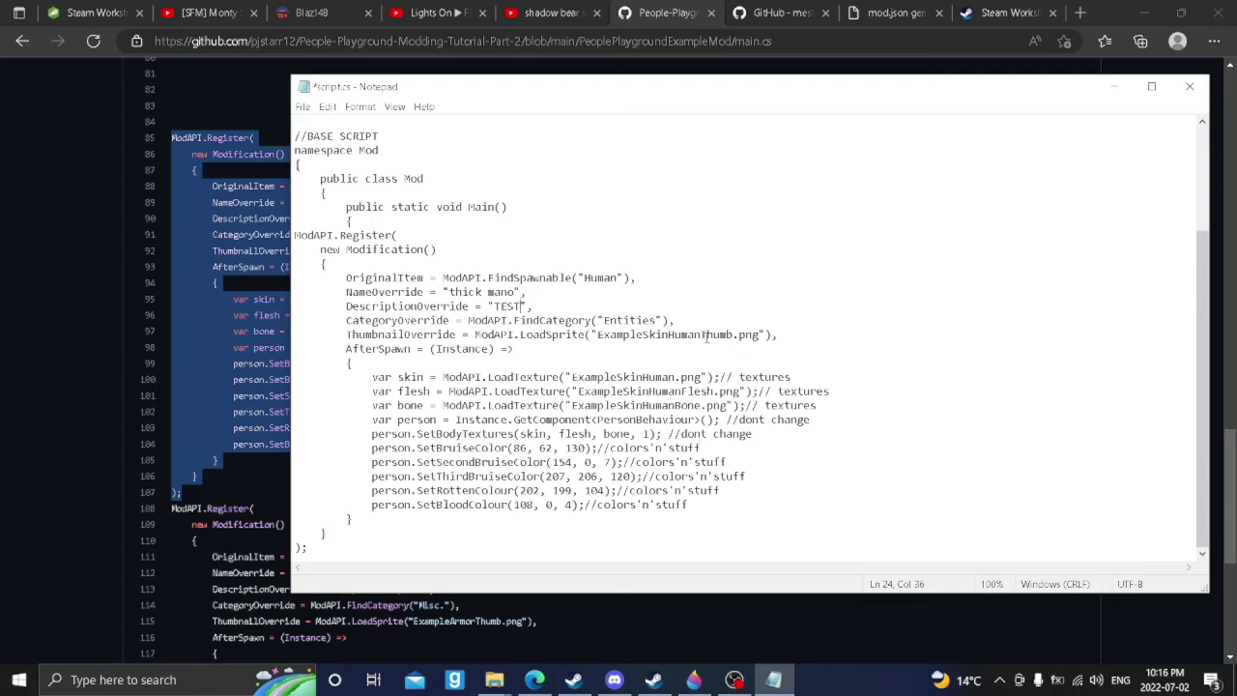
Step: Change the thumbnail from ExampleSkinHumanThumb.png to Thumb.png and save script.cs
{"action": "left_click_drag", "start_coordinate": [701, 334], "coordinate": [591, 335]}
{"action": "type", "text": "\""}
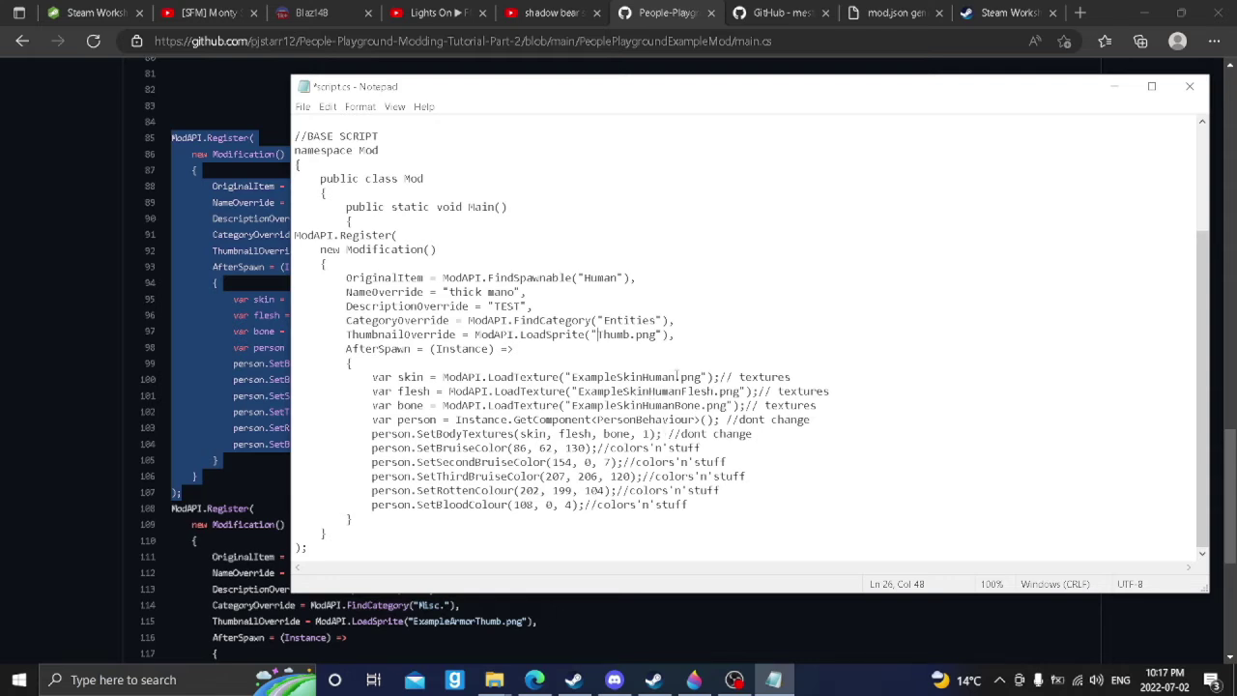
{"action": "left_click_drag", "start_coordinate": [676, 376], "coordinate": [589, 391]}
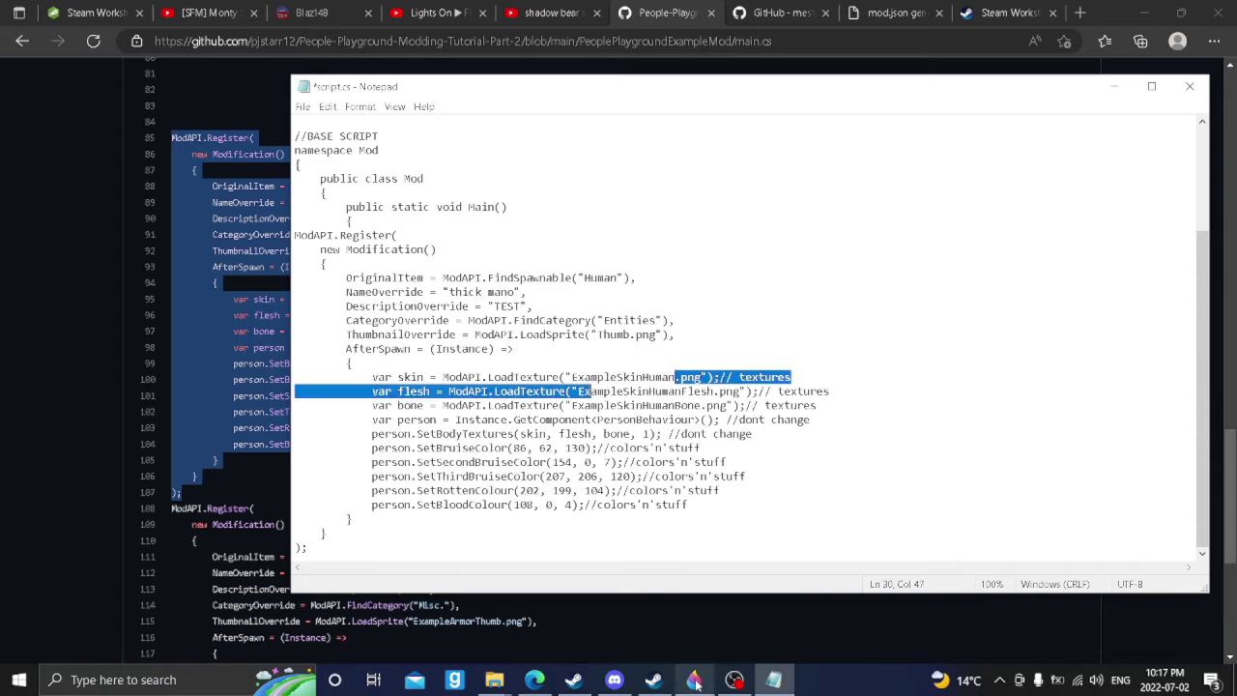
{"action": "left_click", "coordinate": [716, 391]}
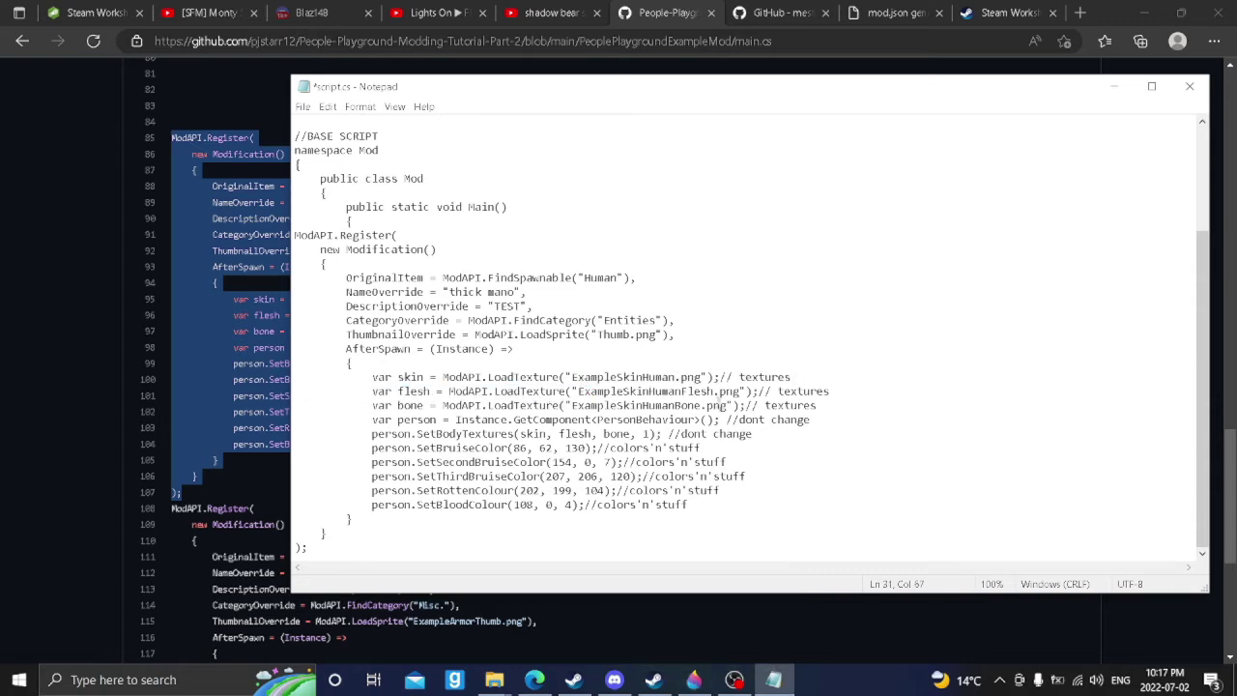
{"action": "left_click", "coordinate": [295, 547]}
{"action": "left_click", "coordinate": [328, 106]}
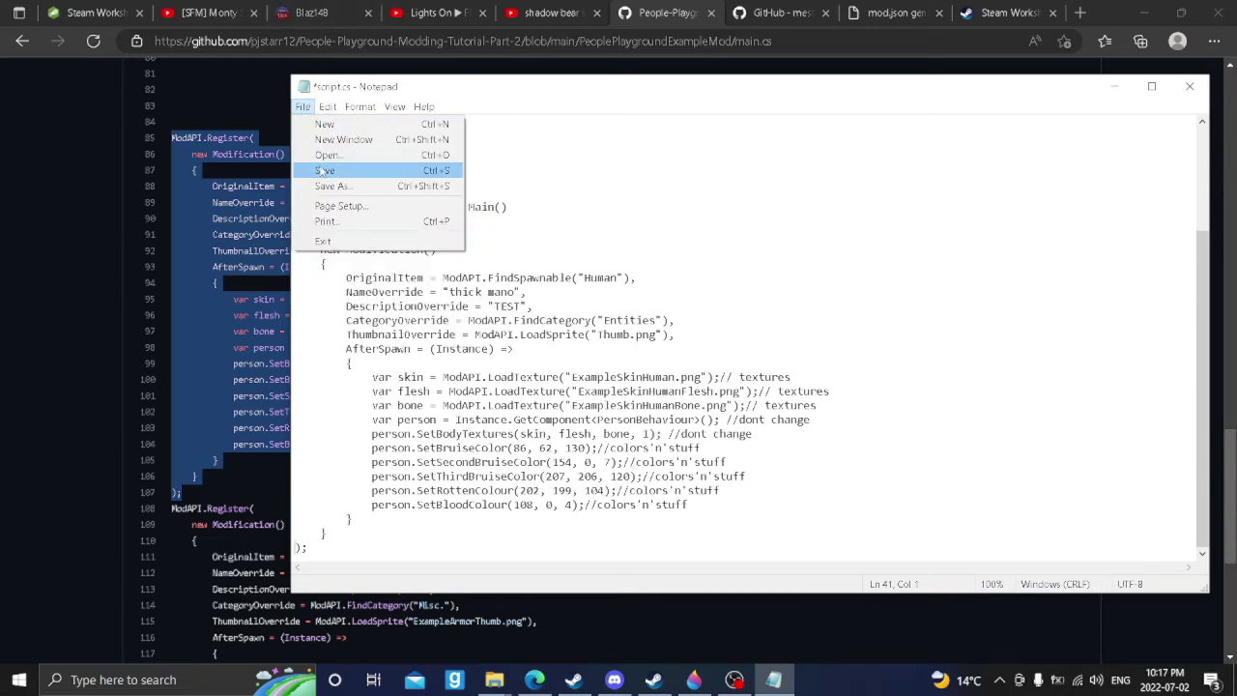
{"action": "left_click", "coordinate": [318, 170]}
Step: Switch to the joker skin sprite in Paint 3D and bring up its Save as options
{"action": "left_click", "coordinate": [694, 680]}
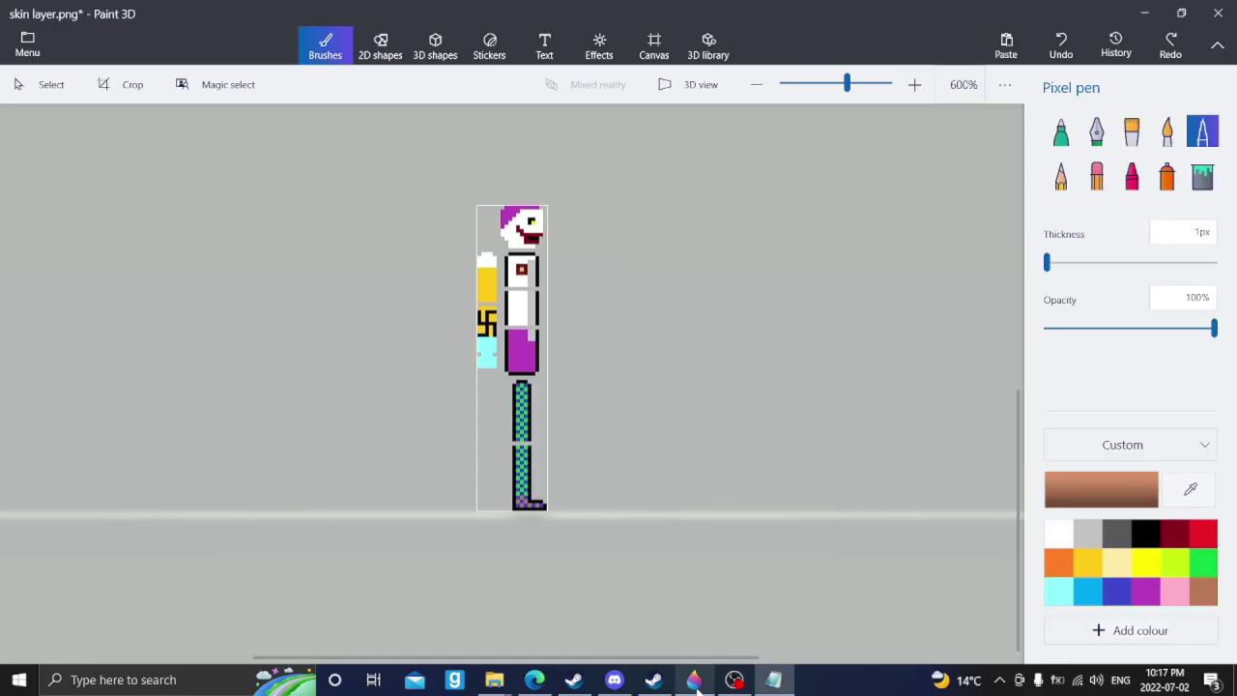
{"action": "scroll", "coordinate": [490, 214], "scroll_direction": "up", "scroll_amount": 1}
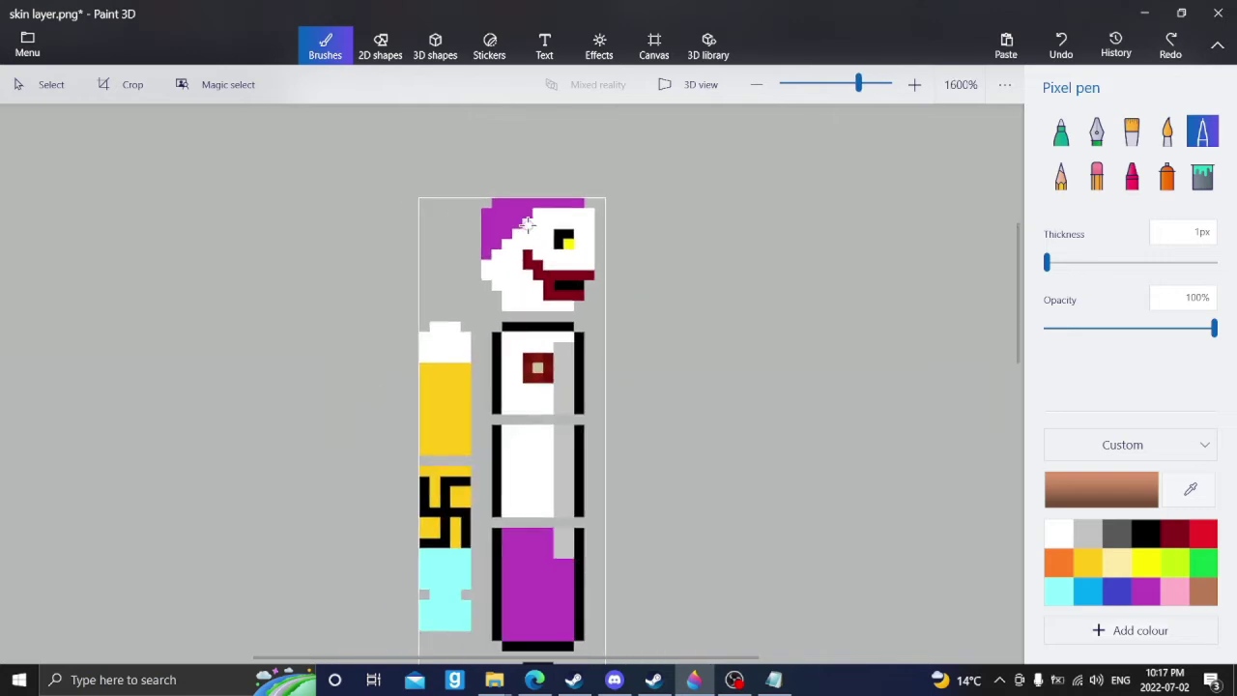
{"action": "scroll", "coordinate": [458, 320], "scroll_direction": "down", "scroll_amount": 2}
{"action": "left_click", "coordinate": [28, 50]}
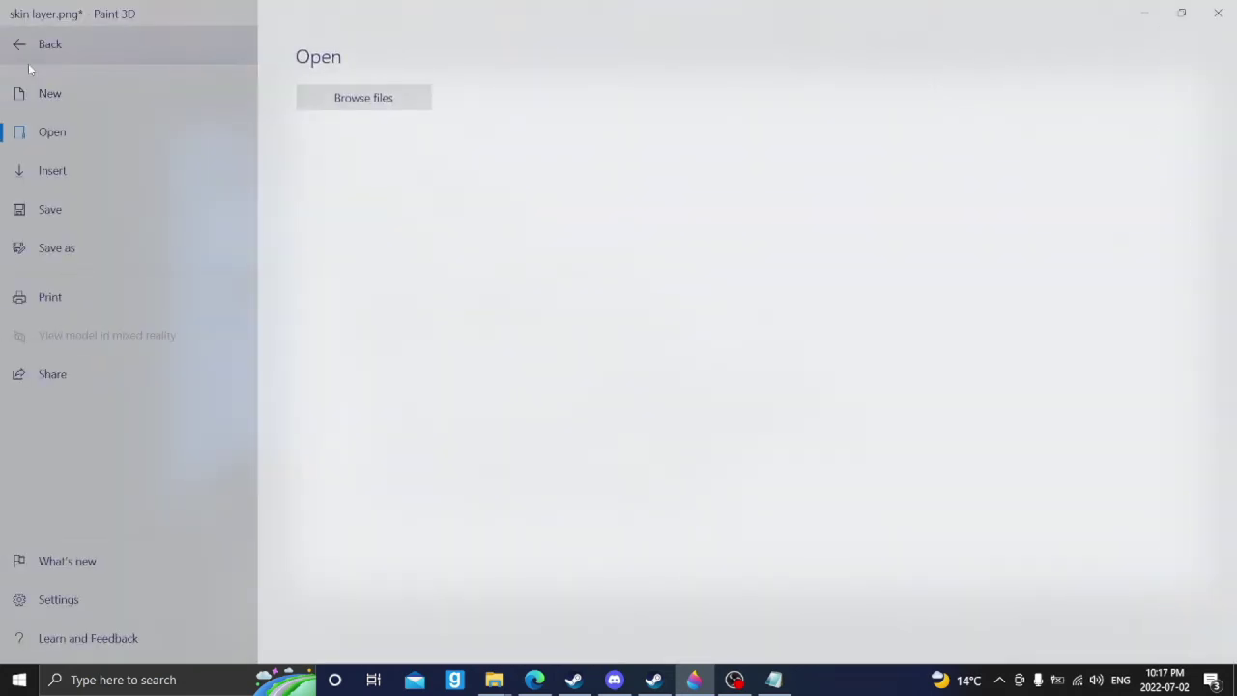
{"action": "left_click", "coordinate": [143, 235]}
{"action": "key", "text": "Escape"}
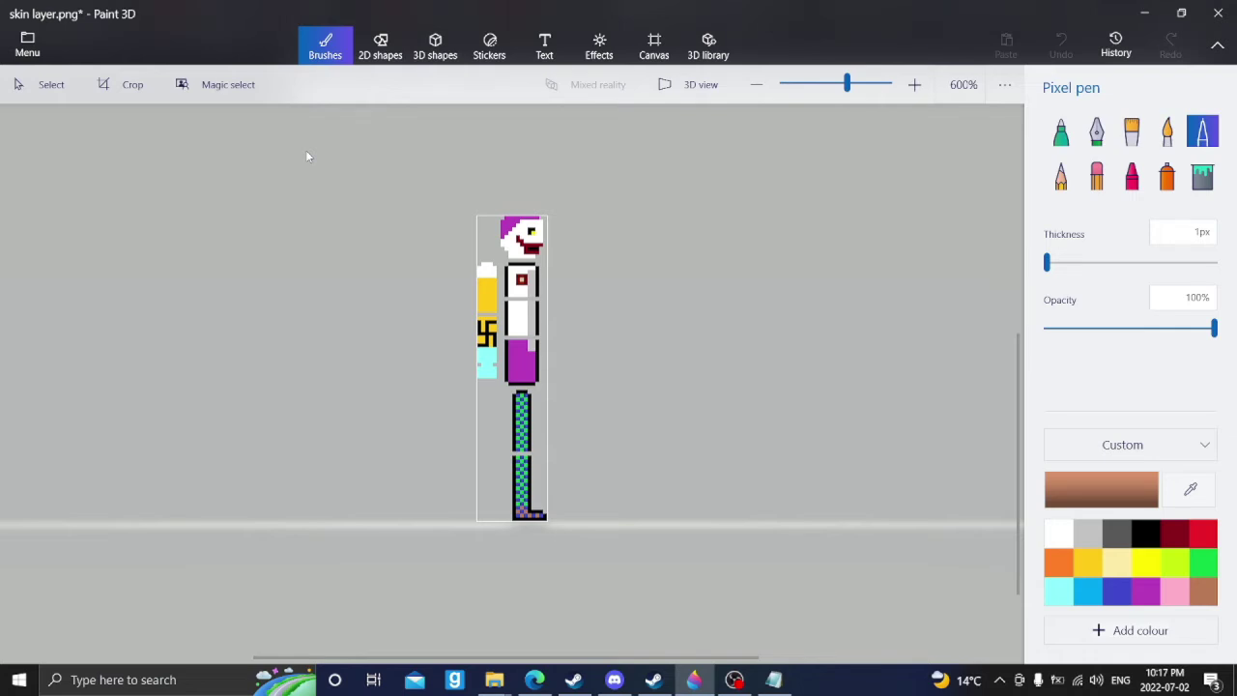
Step: Save the skin sprite as a PNG in the ppg test mod folder, replacing the 'skin layer' name
{"action": "key", "text": "ctrl+shift+s"}
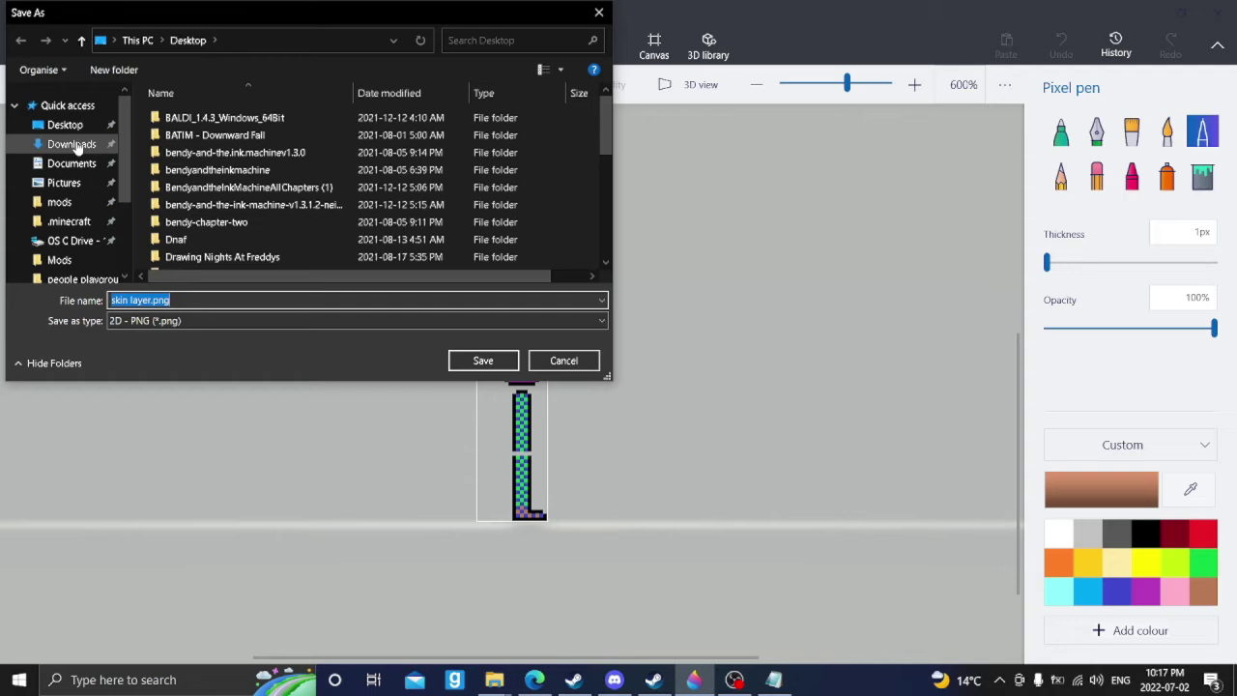
{"action": "scroll", "coordinate": [72, 145], "scroll_direction": "down", "scroll_amount": 1}
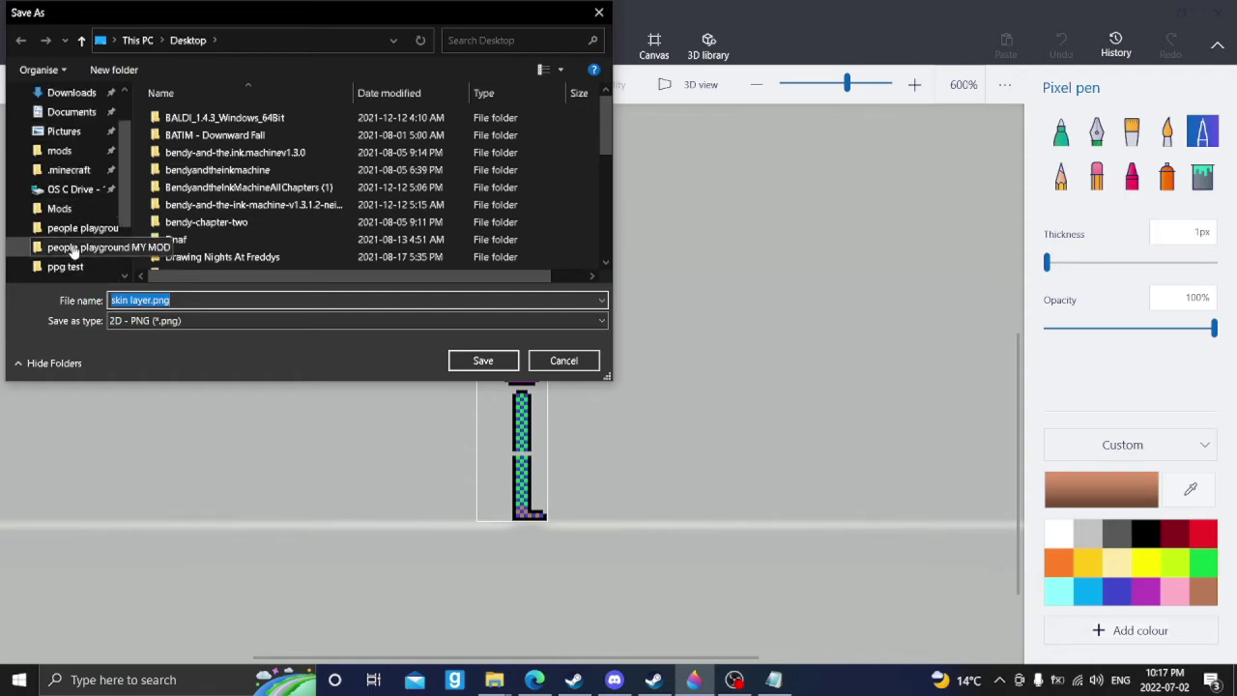
{"action": "left_click", "coordinate": [60, 266]}
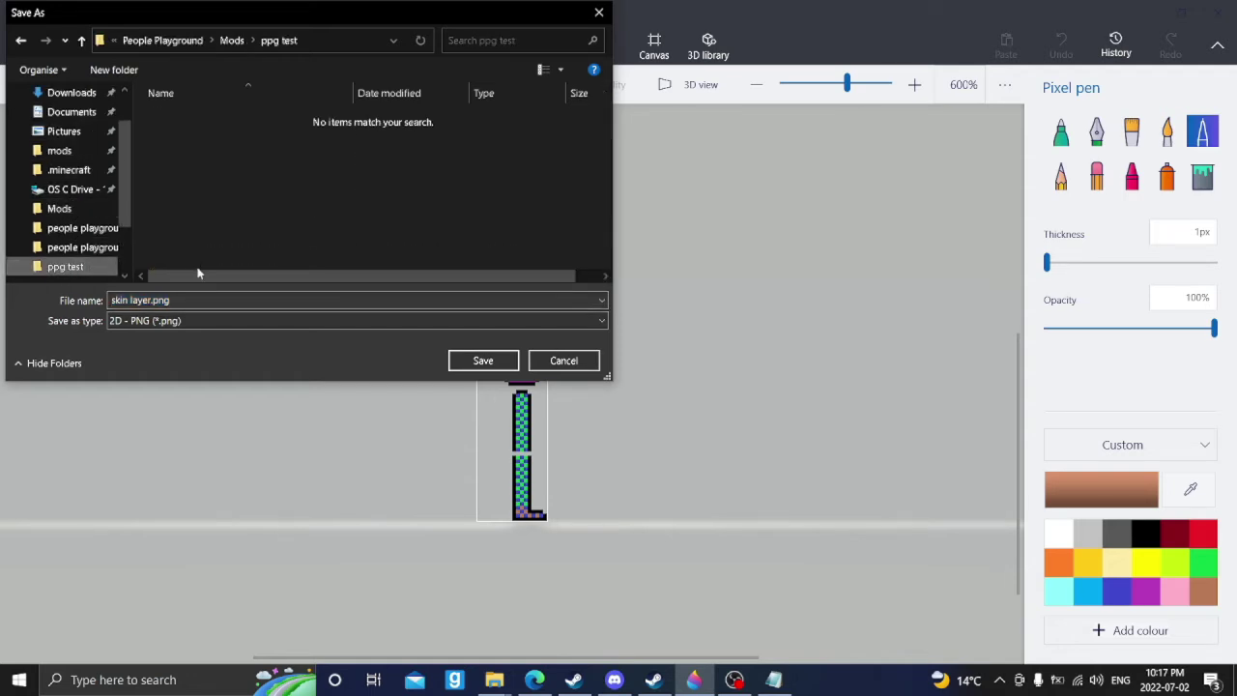
{"action": "left_click", "coordinate": [174, 300]}
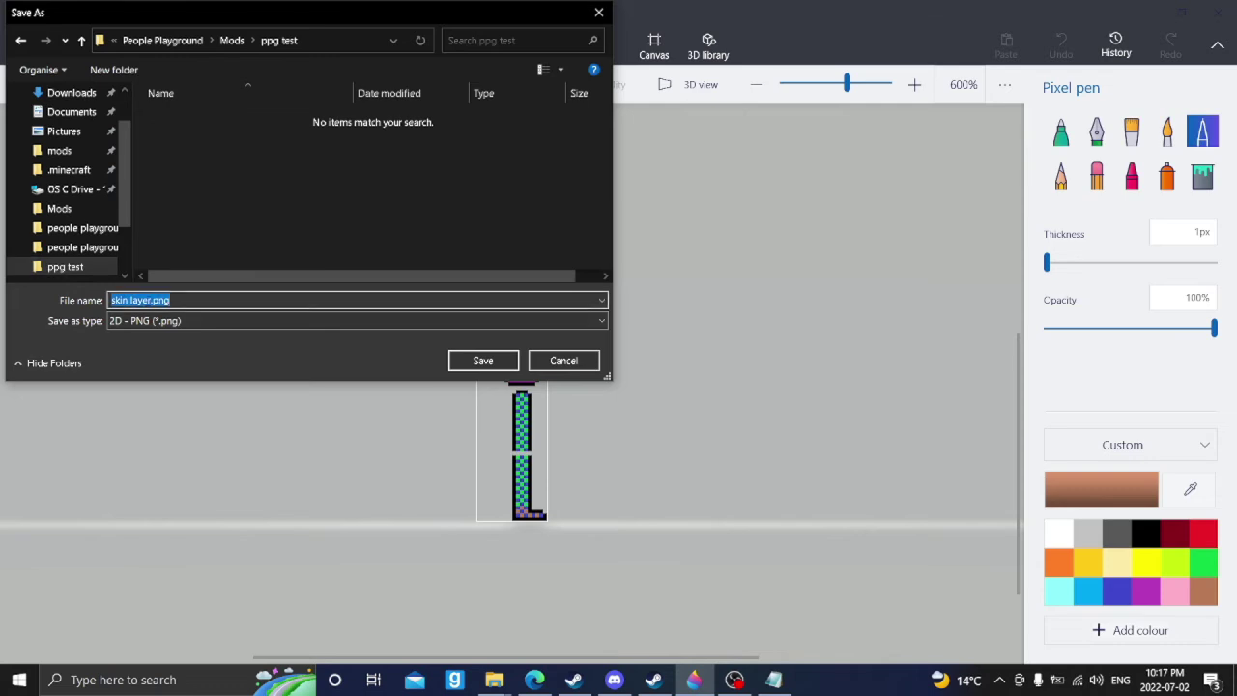
{"action": "left_click", "coordinate": [145, 299]}
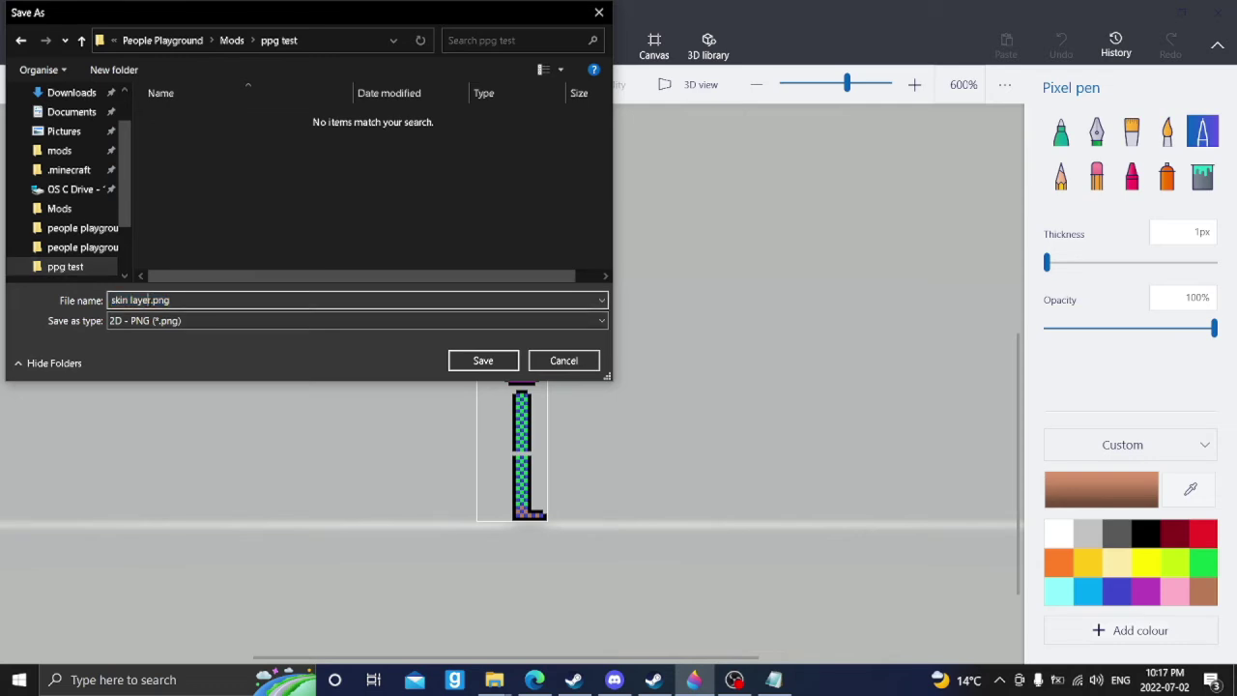
{"action": "left_click_drag", "start_coordinate": [151, 299], "coordinate": [111, 301]}
{"action": "key", "text": "BackSpace"}
{"action": "left_click", "coordinate": [476, 360]}
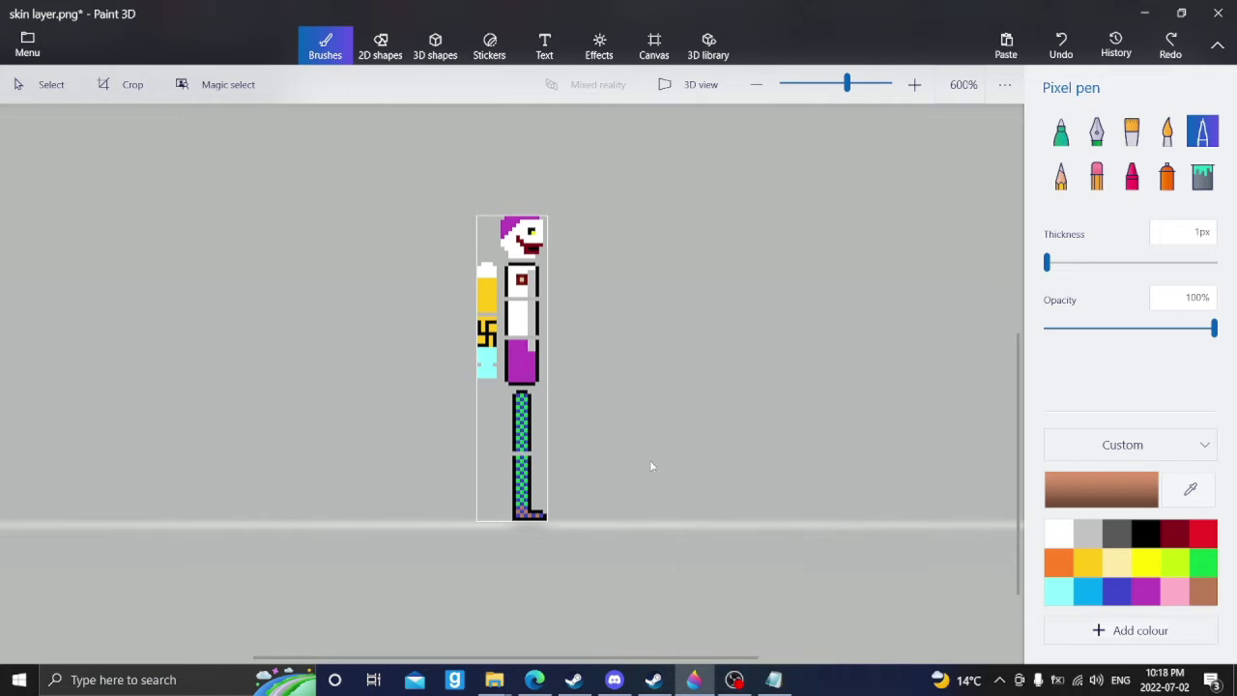
Step: Replace the ExampleSkinHuman texture name with joker in script.cs and save it
{"action": "left_click", "coordinate": [773, 679]}
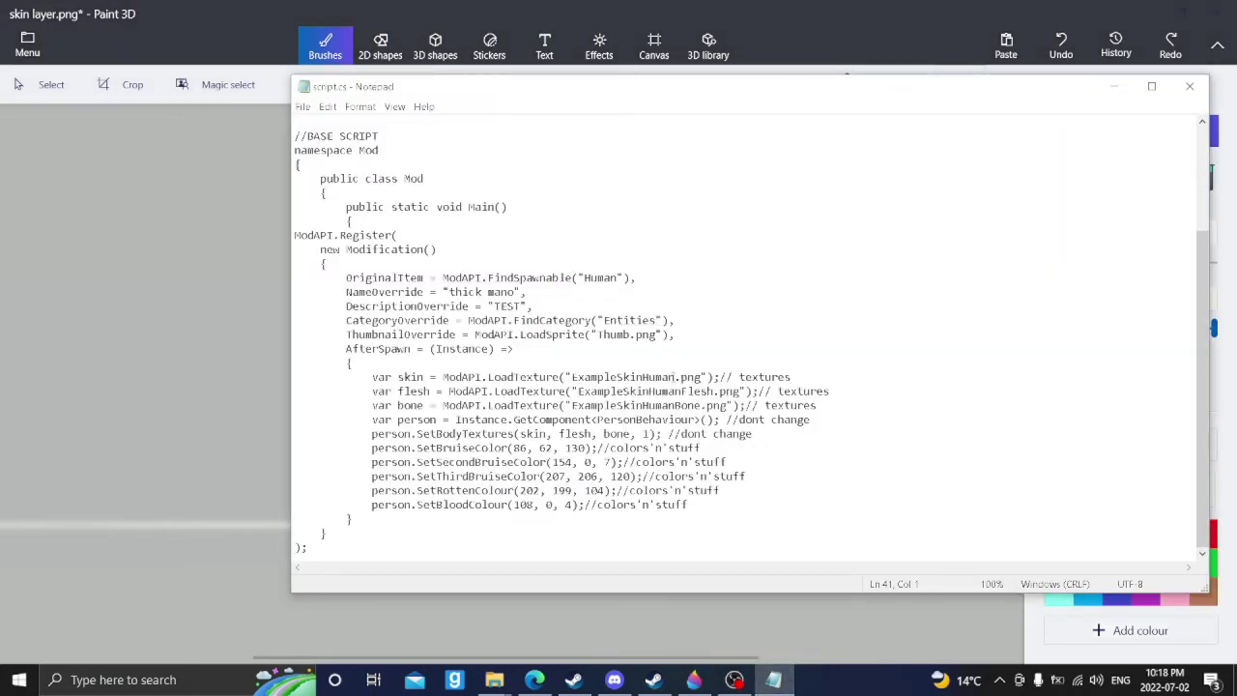
{"action": "left_click_drag", "start_coordinate": [675, 378], "coordinate": [577, 378]}
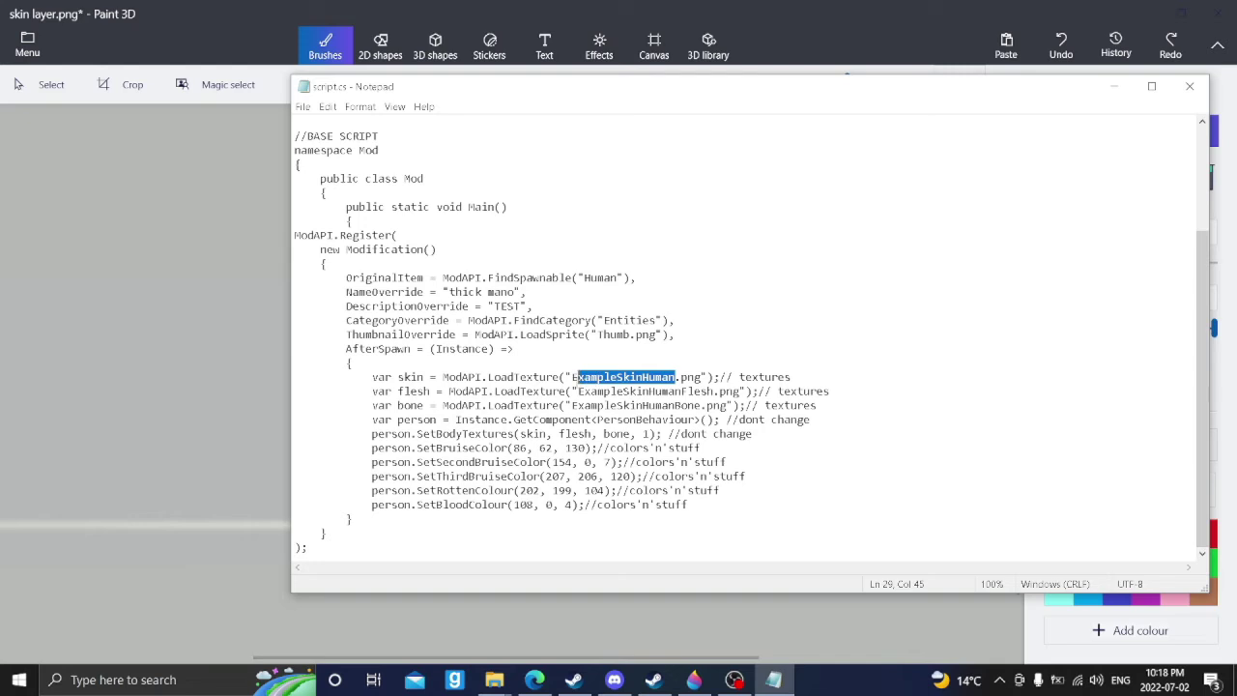
{"action": "type", "text": "joker"}
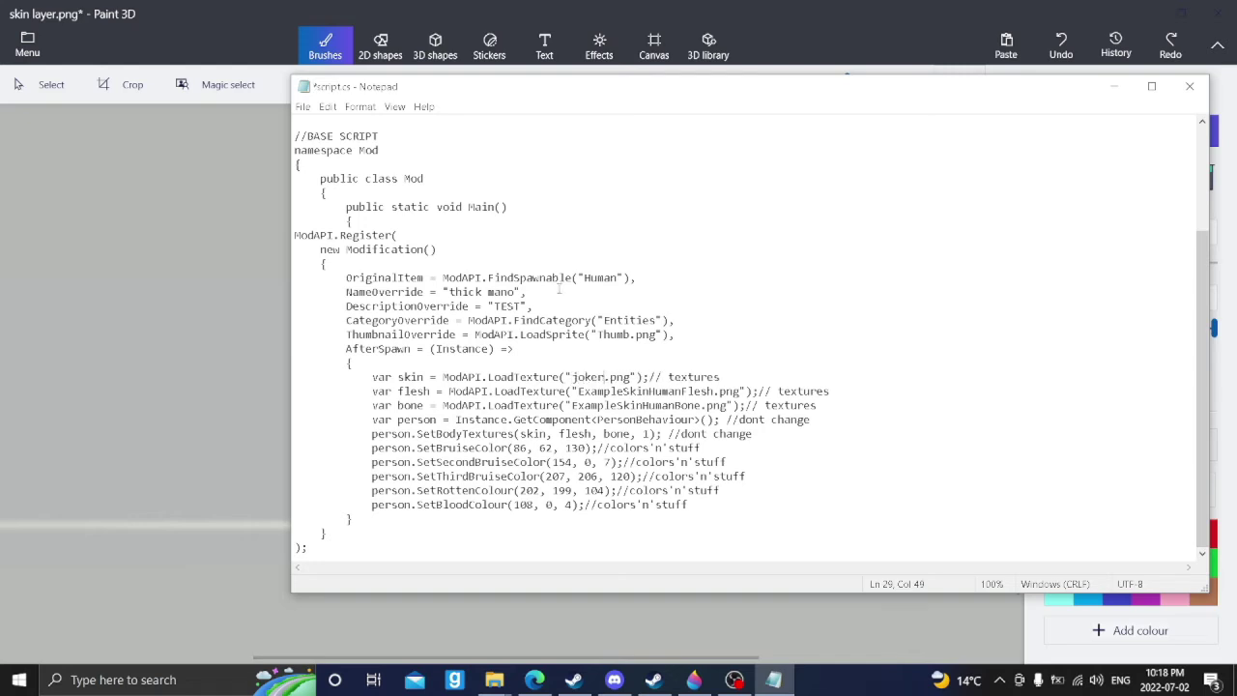
{"action": "left_click", "coordinate": [302, 106]}
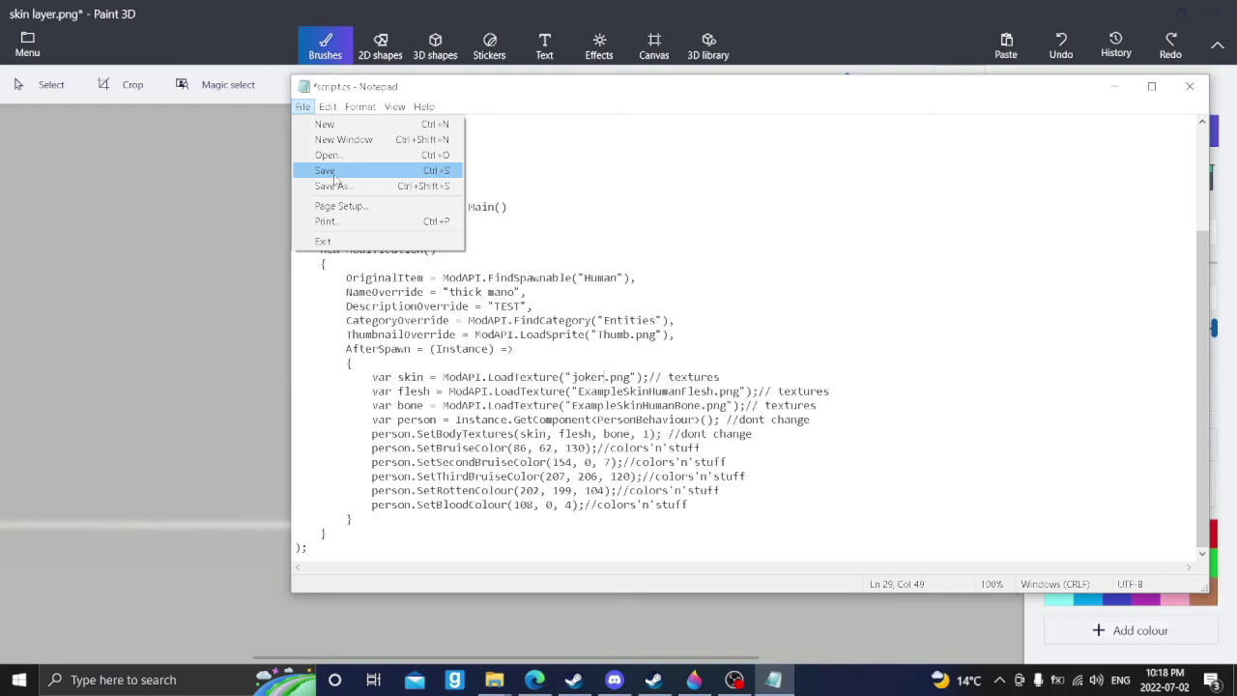
{"action": "left_click", "coordinate": [336, 176]}
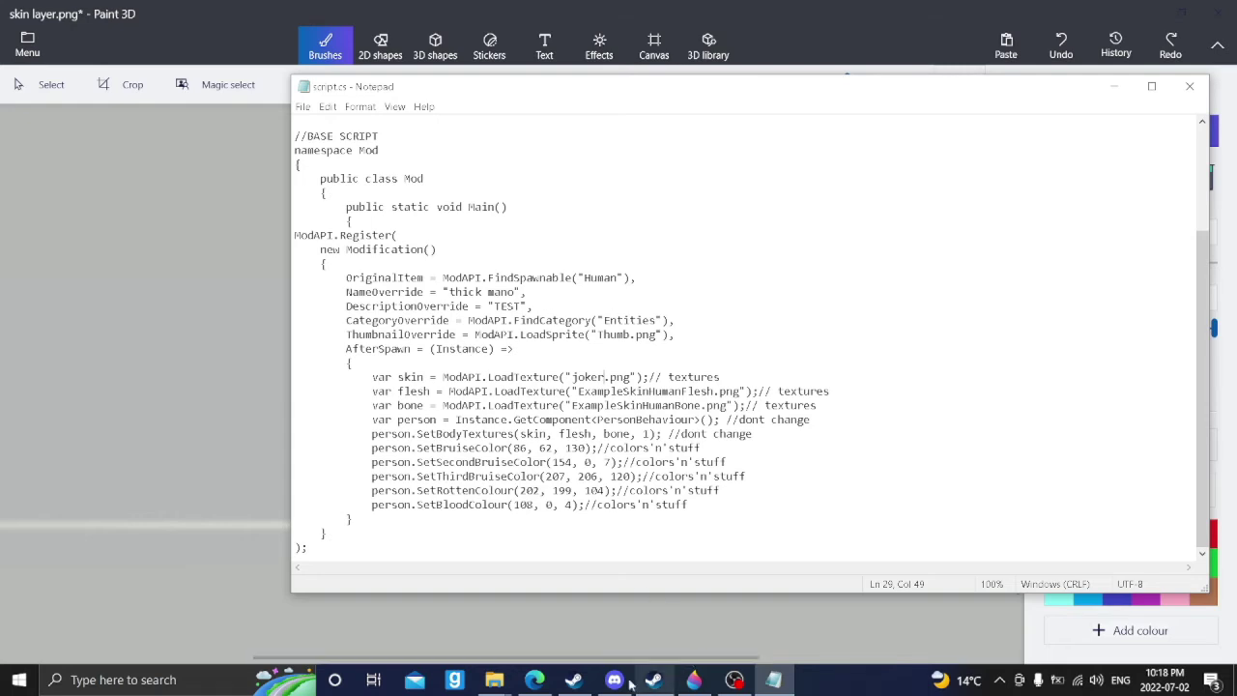
{"action": "mouse_move", "coordinate": [544, 681]}
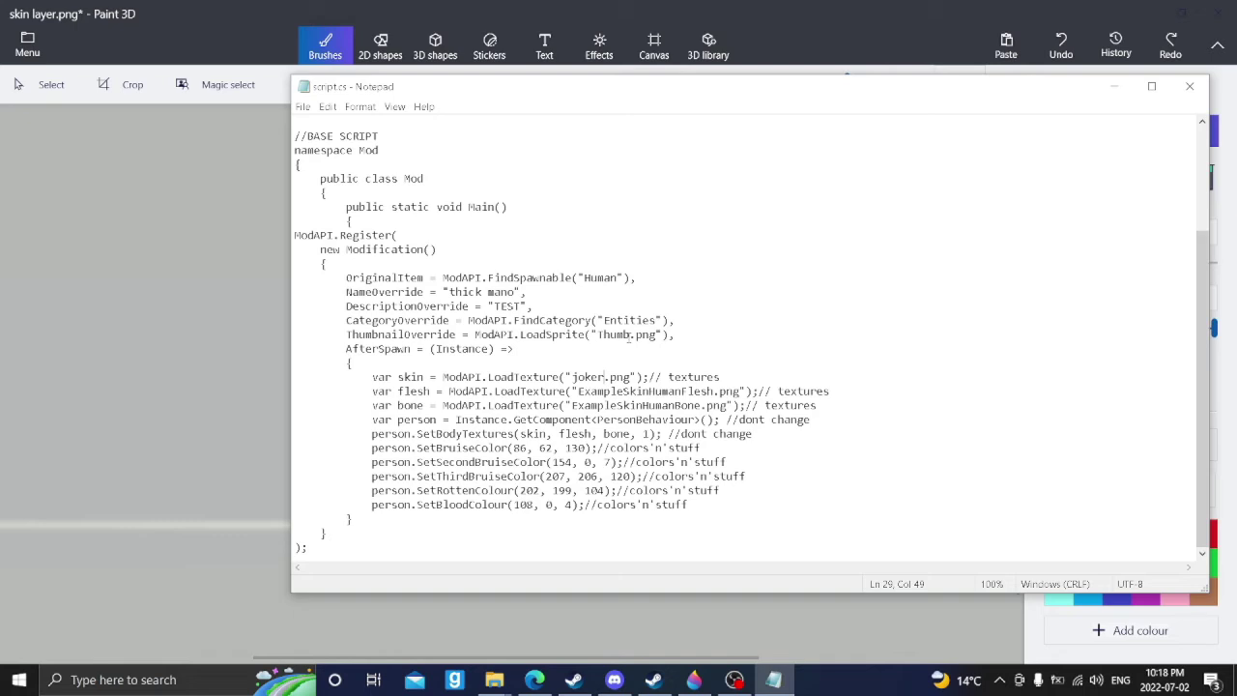
Step: Crop the joker skin image down to the head and torso
{"action": "left_click", "coordinate": [141, 536]}
{"action": "left_click", "coordinate": [126, 84]}
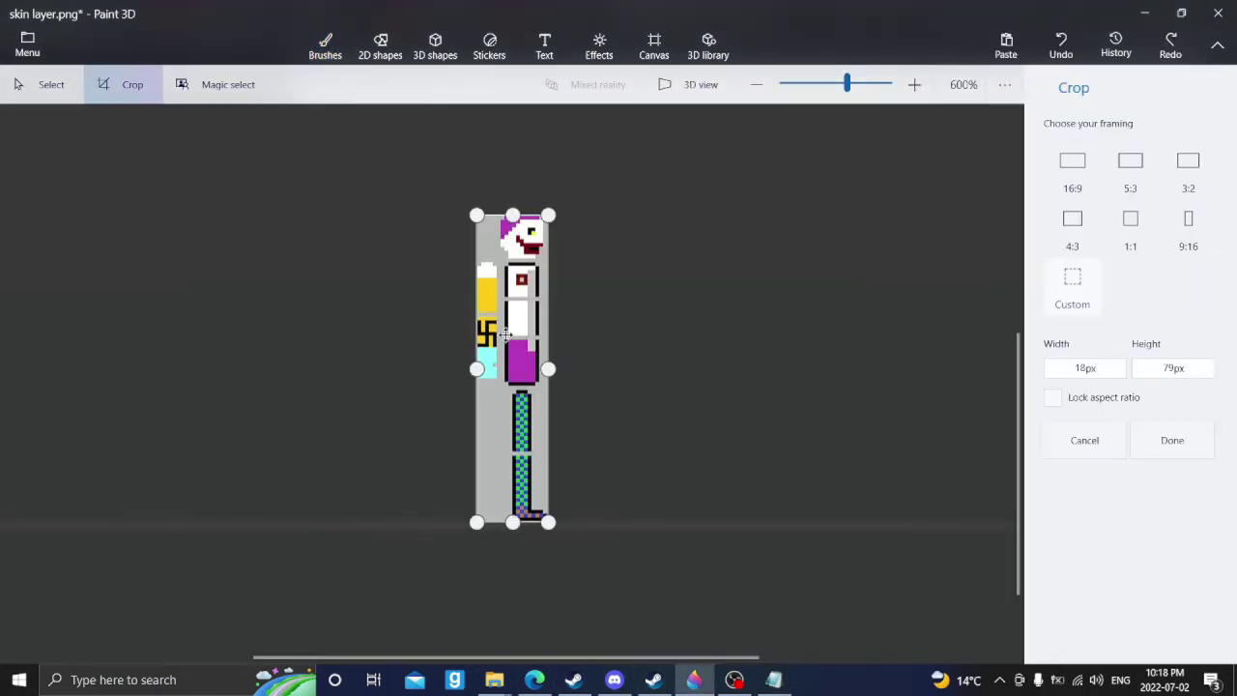
{"action": "left_click_drag", "start_coordinate": [477, 370], "coordinate": [496, 371]}
{"action": "left_click_drag", "start_coordinate": [515, 534], "coordinate": [522, 336]}
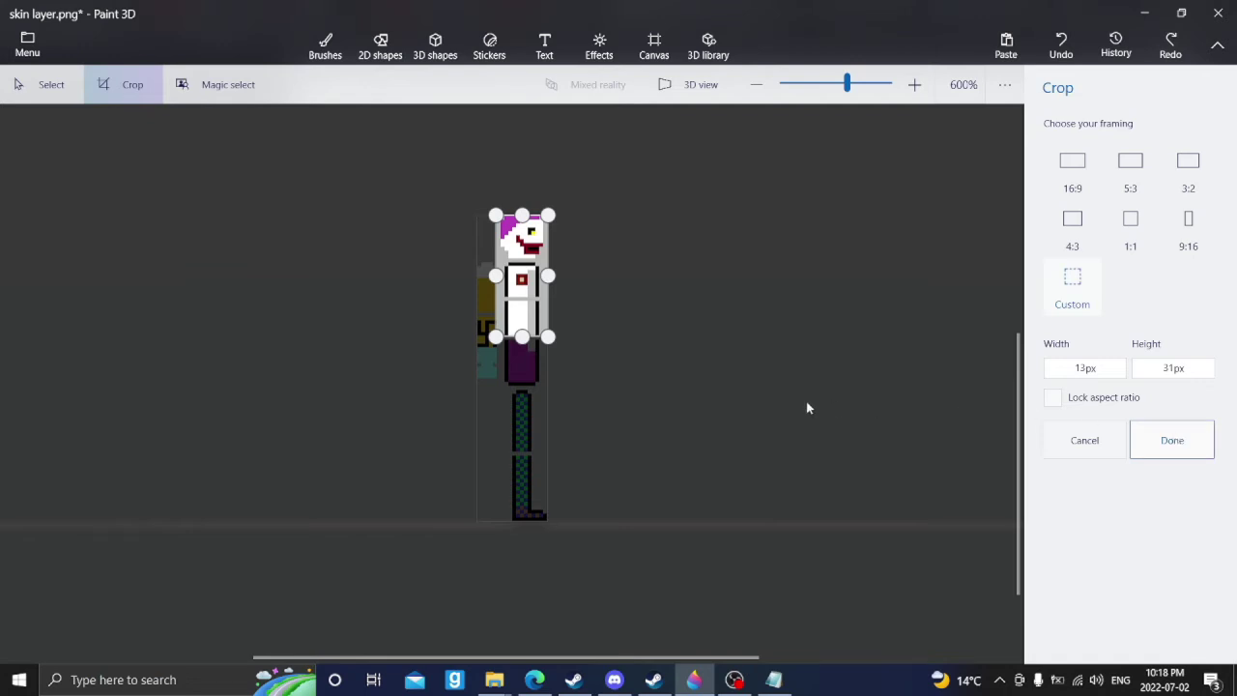
{"action": "key", "text": "Return"}
{"action": "scroll", "coordinate": [457, 419], "scroll_direction": "up", "scroll_amount": 6}
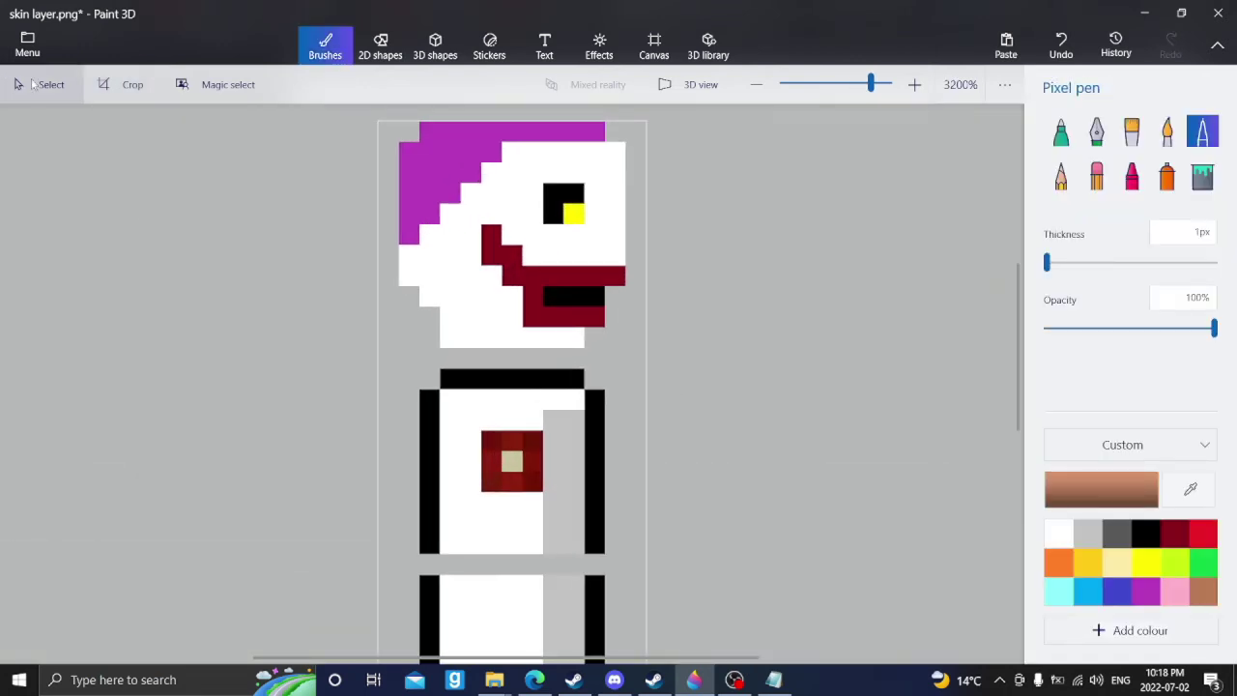
Step: Shift the head down one pixel net and the legs up one pixel to close the gaps
{"action": "left_click", "coordinate": [31, 84]}
{"action": "scroll", "coordinate": [511, 278], "scroll_direction": "down", "scroll_amount": 3}
{"action": "left_click_drag", "start_coordinate": [419, 179], "coordinate": [593, 317]}
{"action": "left_click_drag", "start_coordinate": [517, 262], "coordinate": [517, 282]}
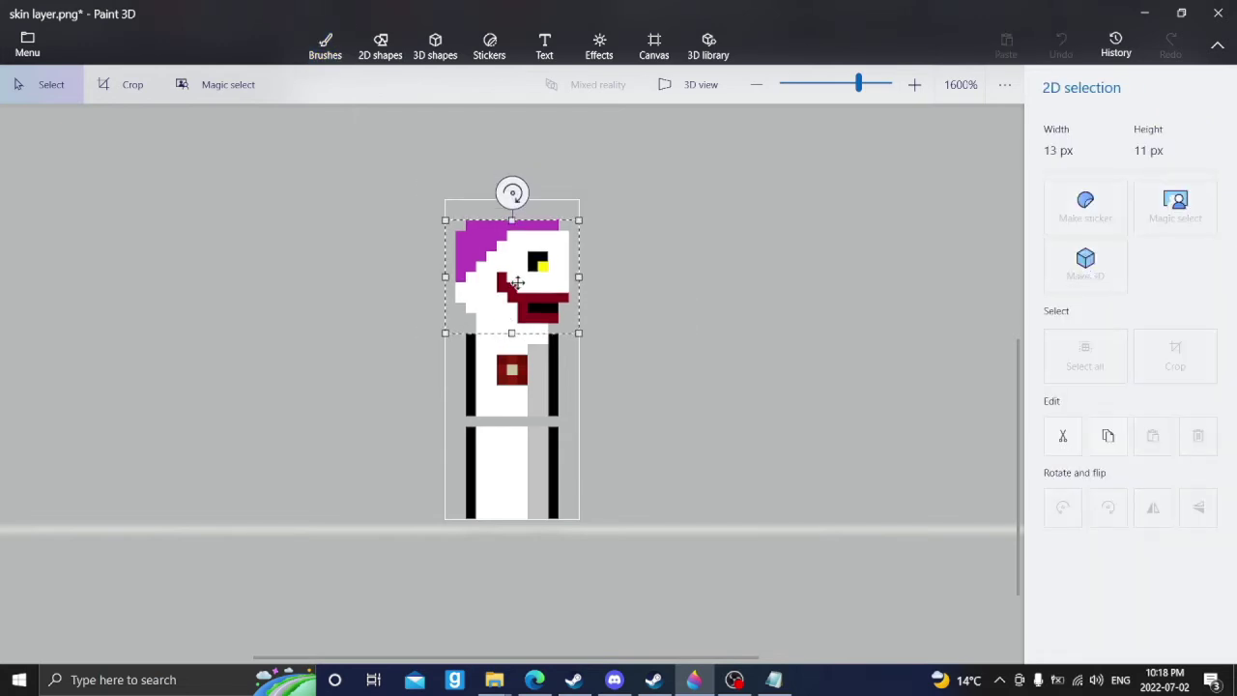
{"action": "key", "text": "Return"}
{"action": "left_click_drag", "start_coordinate": [429, 216], "coordinate": [606, 327]}
{"action": "left_click_drag", "start_coordinate": [525, 289], "coordinate": [524, 288]}
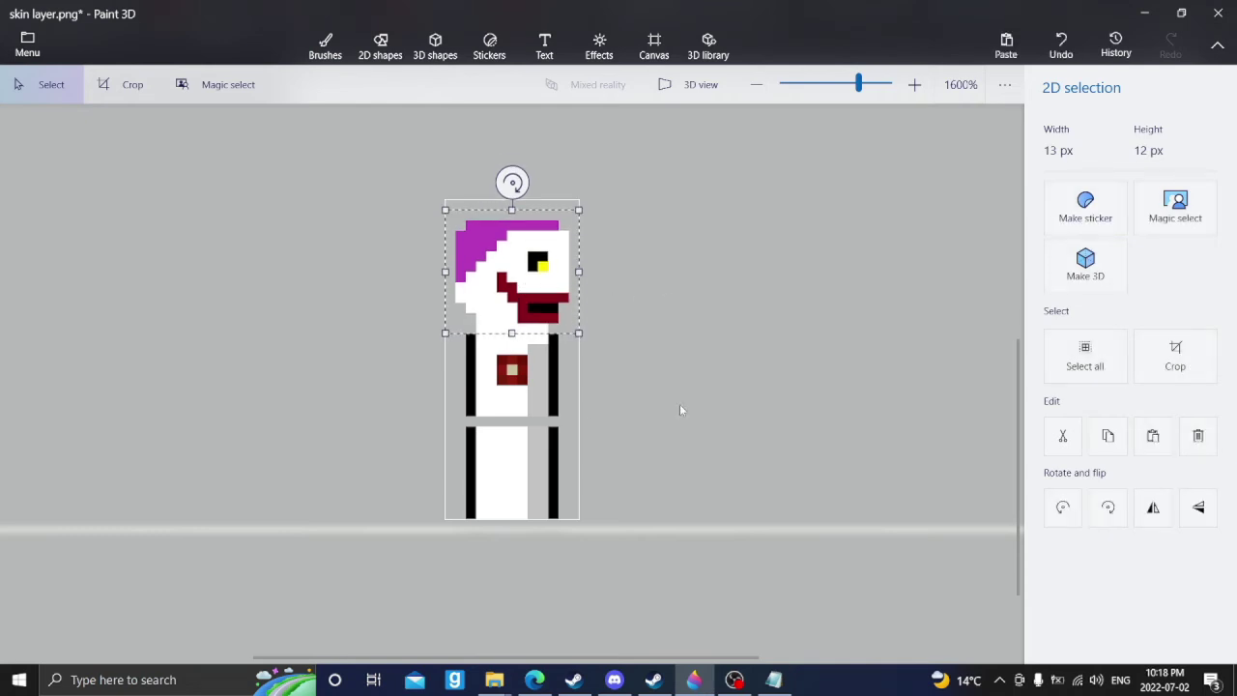
{"action": "key", "text": "Return"}
{"action": "mouse_move", "coordinate": [401, 424]}
{"action": "left_mouse_down"}
{"action": "mouse_move", "coordinate": [509, 472]}
{"action": "mouse_move", "coordinate": [628, 551]}
{"action": "left_mouse_up"}
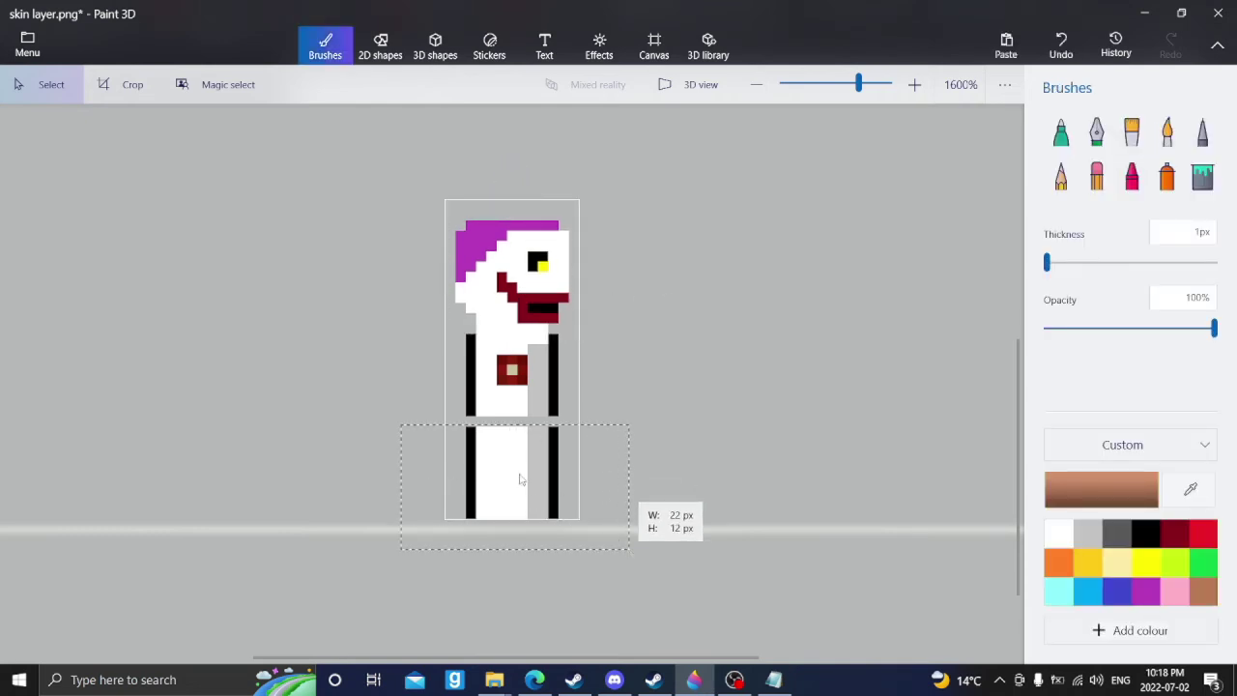
{"action": "left_click_drag", "start_coordinate": [519, 461], "coordinate": [519, 450]}
{"action": "key", "text": "Return"}
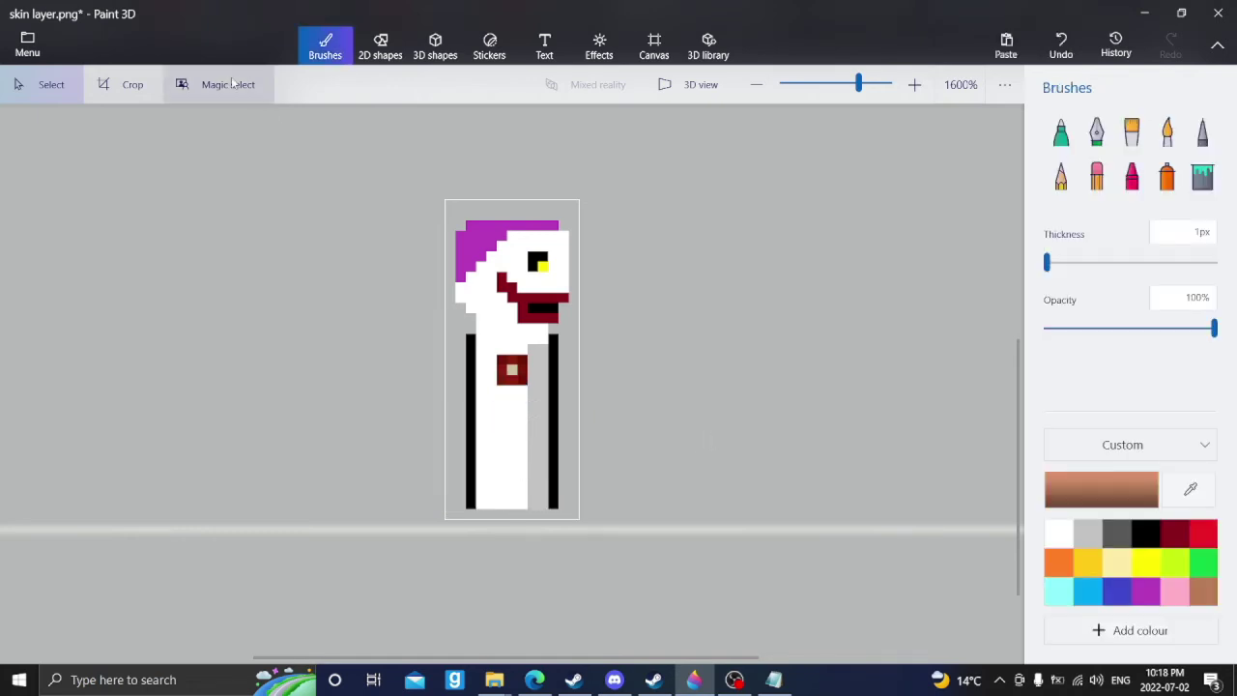
{"action": "scroll", "coordinate": [400, 323], "scroll_direction": "up", "scroll_amount": 2}
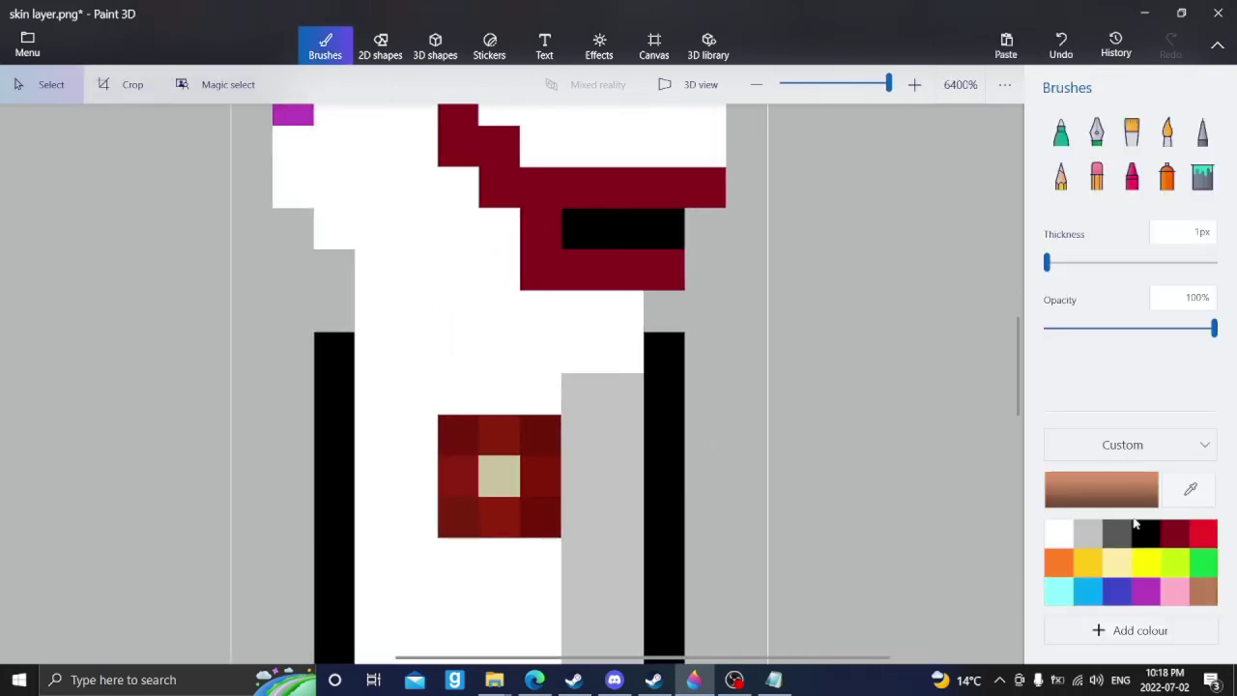
Step: Paint the red chest block white with the pixel pen and add a black row across the torso top
{"action": "left_click", "coordinate": [1058, 532]}
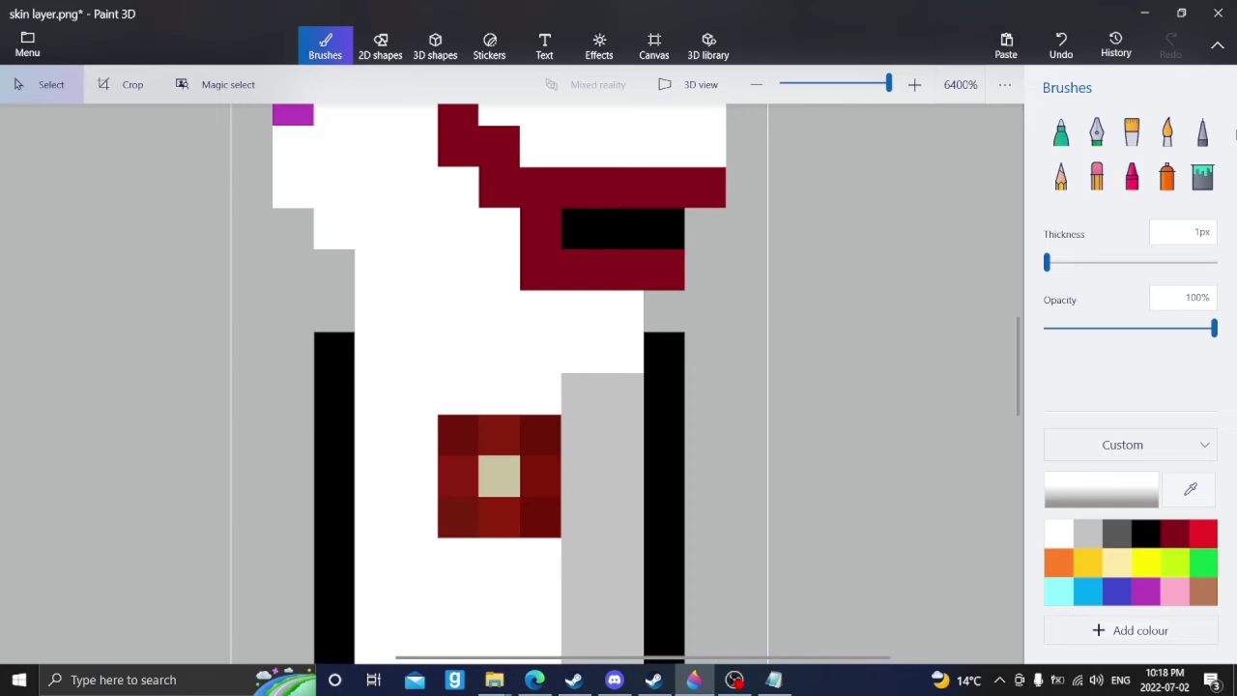
{"action": "left_click", "coordinate": [1201, 132]}
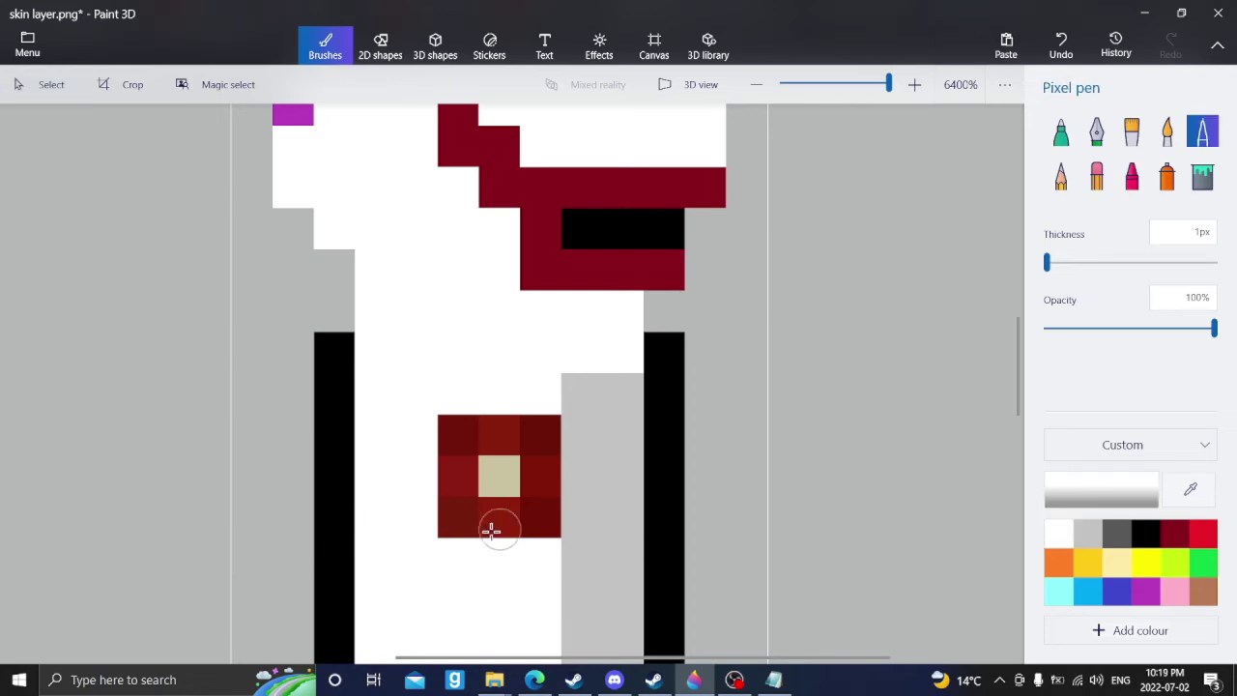
{"action": "mouse_move", "coordinate": [496, 525]}
{"action": "left_mouse_down"}
{"action": "mouse_move", "coordinate": [455, 464]}
{"action": "mouse_move", "coordinate": [489, 487]}
{"action": "mouse_move", "coordinate": [532, 475]}
{"action": "mouse_move", "coordinate": [536, 434]}
{"action": "left_mouse_up"}
{"action": "scroll", "coordinate": [536, 428], "scroll_direction": "down", "scroll_amount": 1}
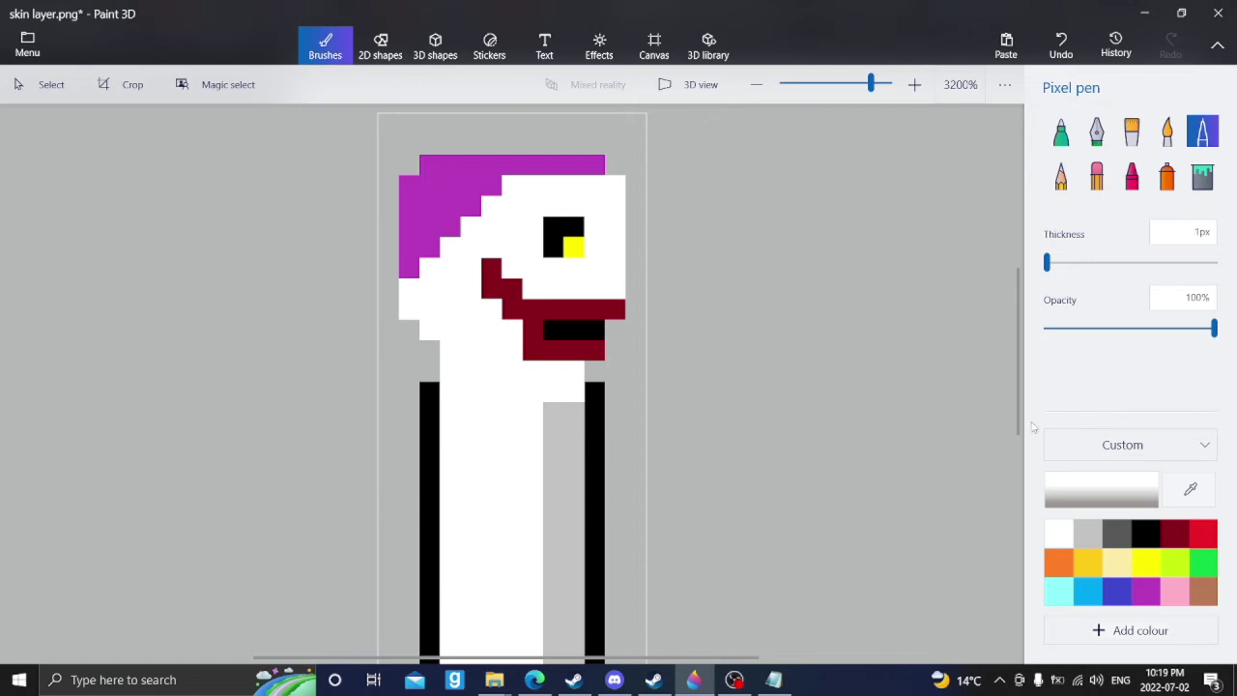
{"action": "left_click", "coordinate": [1145, 533]}
{"action": "scroll", "coordinate": [651, 392], "scroll_direction": "up", "scroll_amount": 1}
{"action": "left_click_drag", "start_coordinate": [638, 394], "coordinate": [359, 392]}
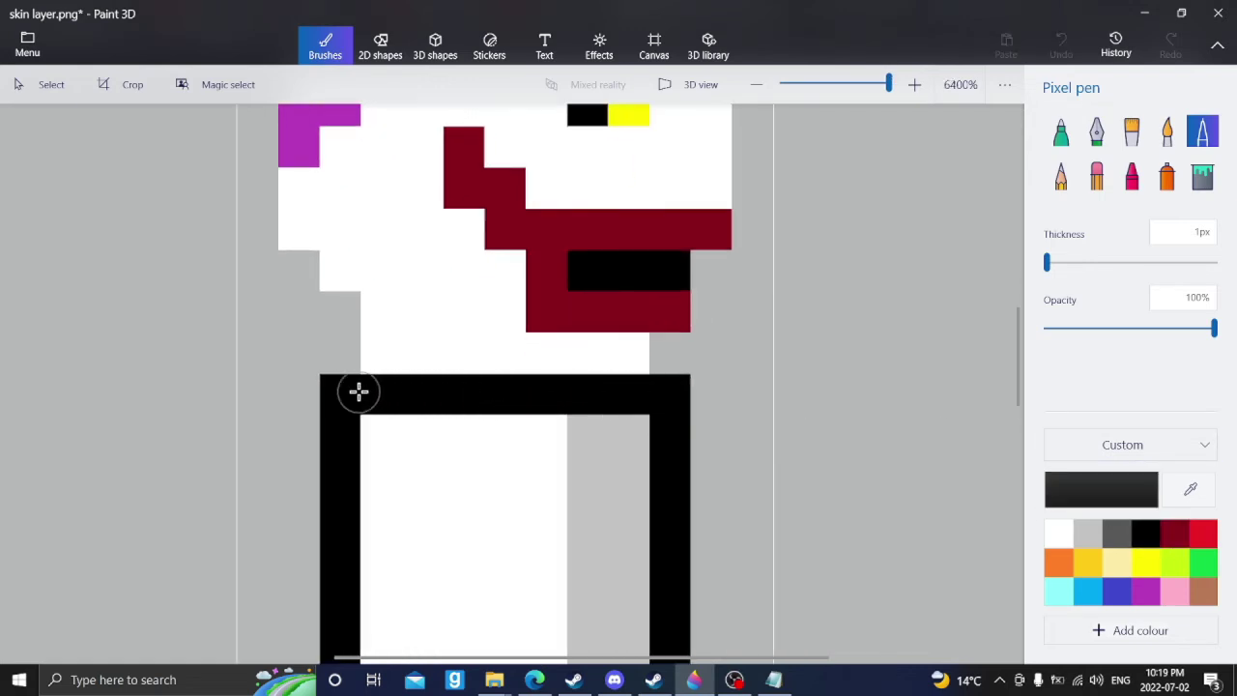
{"action": "scroll", "coordinate": [358, 392], "scroll_direction": "down", "scroll_amount": 1}
{"action": "scroll", "coordinate": [353, 419], "scroll_direction": "down", "scroll_amount": 2}
{"action": "scroll", "coordinate": [464, 327], "scroll_direction": "up", "scroll_amount": 1}
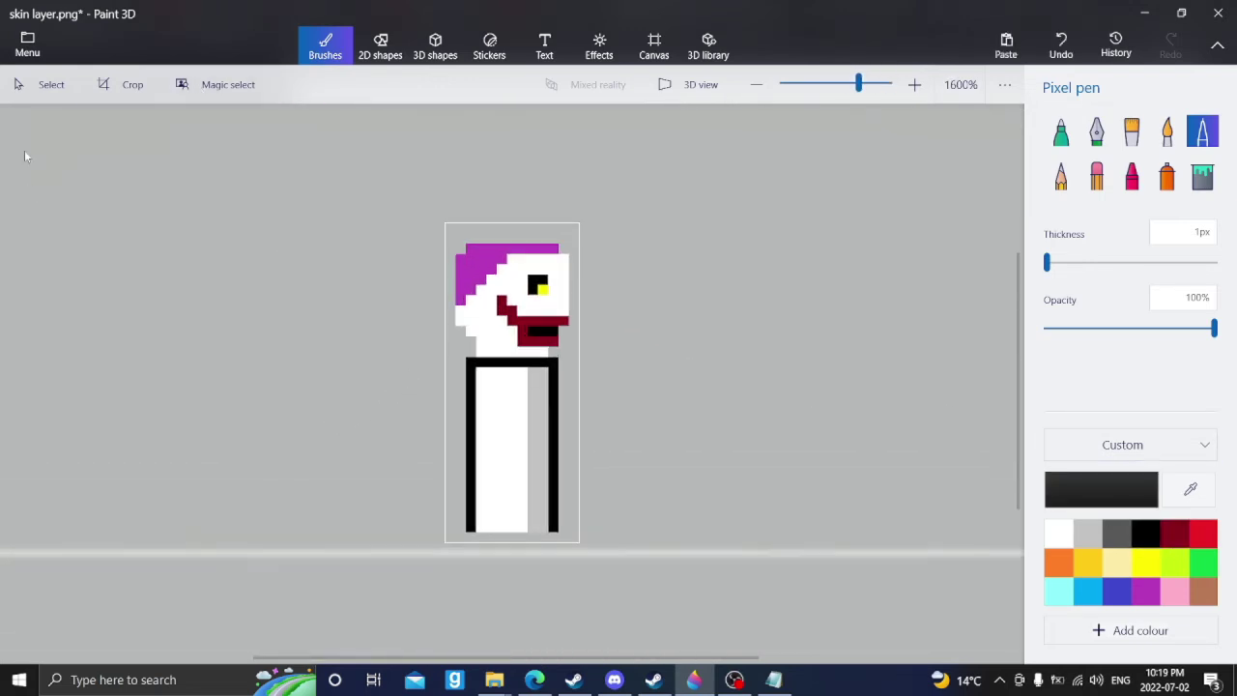
{"action": "left_click", "coordinate": [27, 43]}
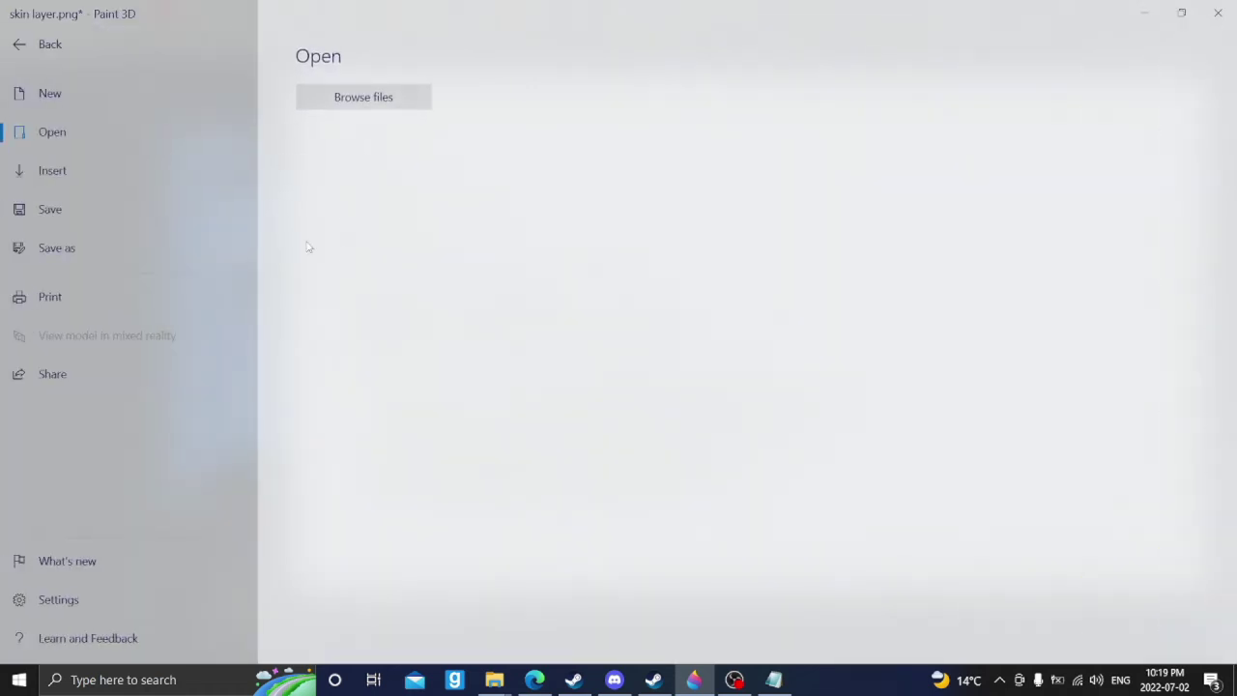
{"action": "left_click", "coordinate": [43, 46]}
{"action": "left_click", "coordinate": [27, 41]}
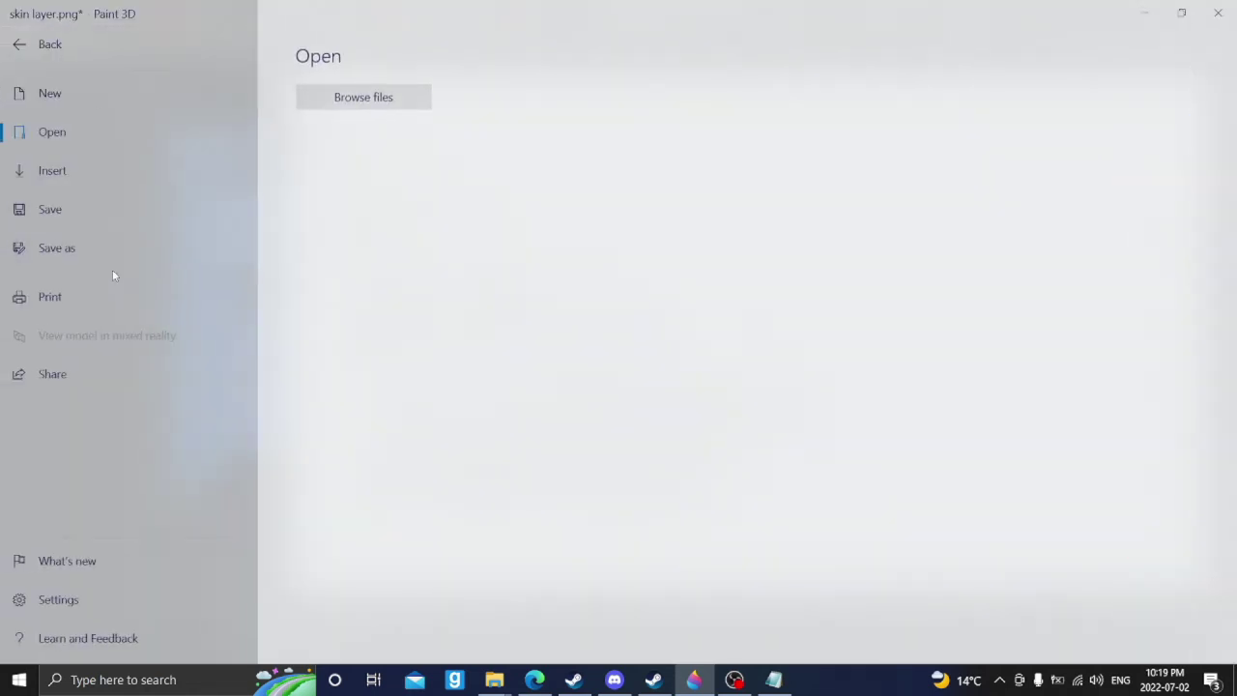
Step: Tighten the crop on the bottom, left, right and top edges around the figure
{"action": "left_click", "coordinate": [51, 48]}
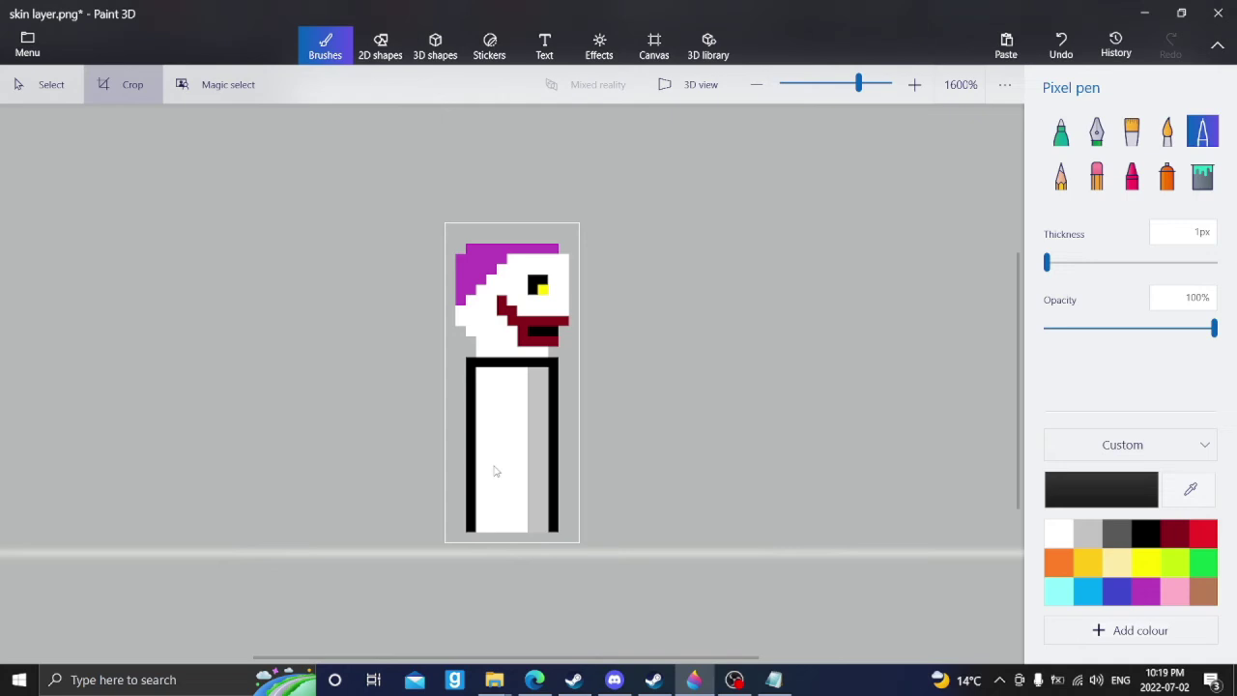
{"action": "key", "text": "ctrl+shift+c"}
{"action": "mouse_move", "coordinate": [512, 541]}
{"action": "left_mouse_down"}
{"action": "mouse_move", "coordinate": [514, 520]}
{"action": "mouse_move", "coordinate": [512, 533]}
{"action": "left_mouse_up"}
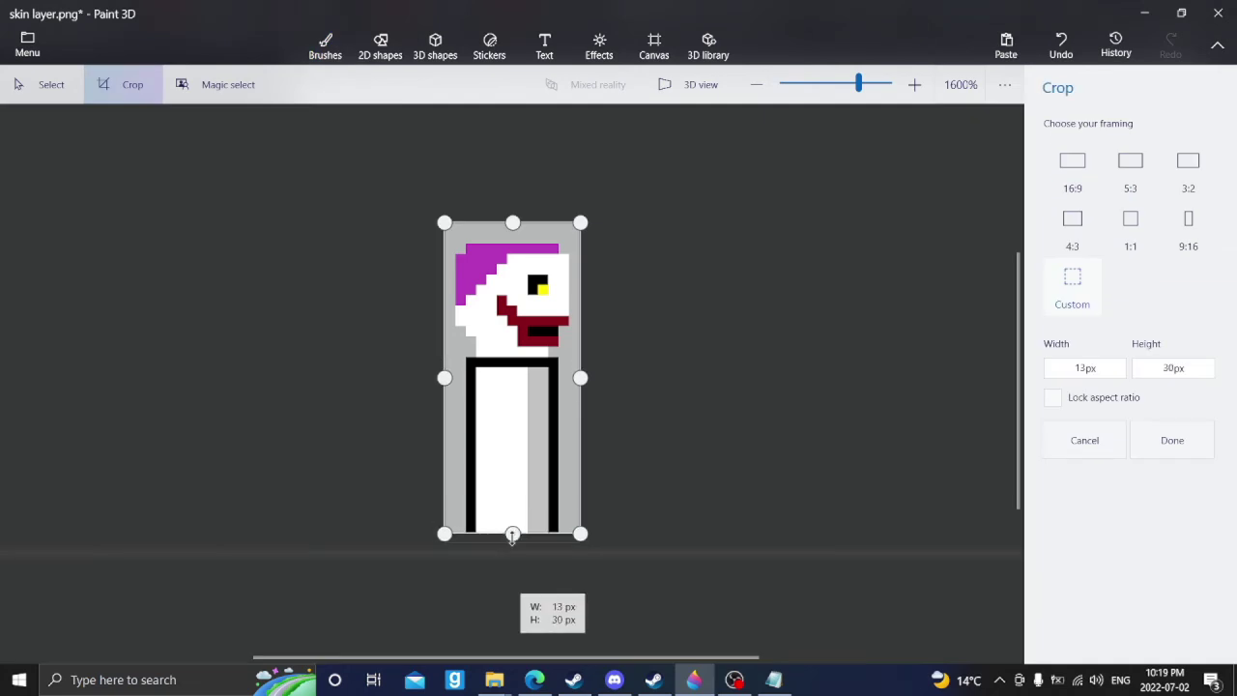
{"action": "left_click", "coordinate": [1172, 442]}
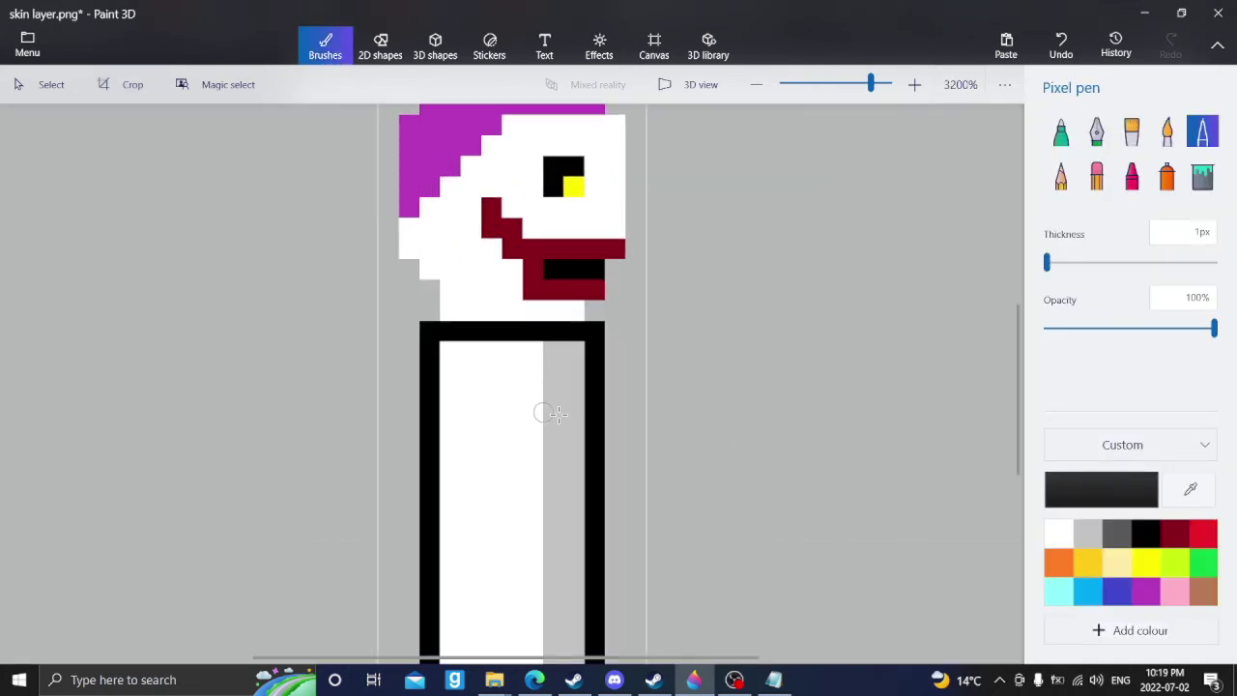
{"action": "key", "text": "ctrl+shift+c"}
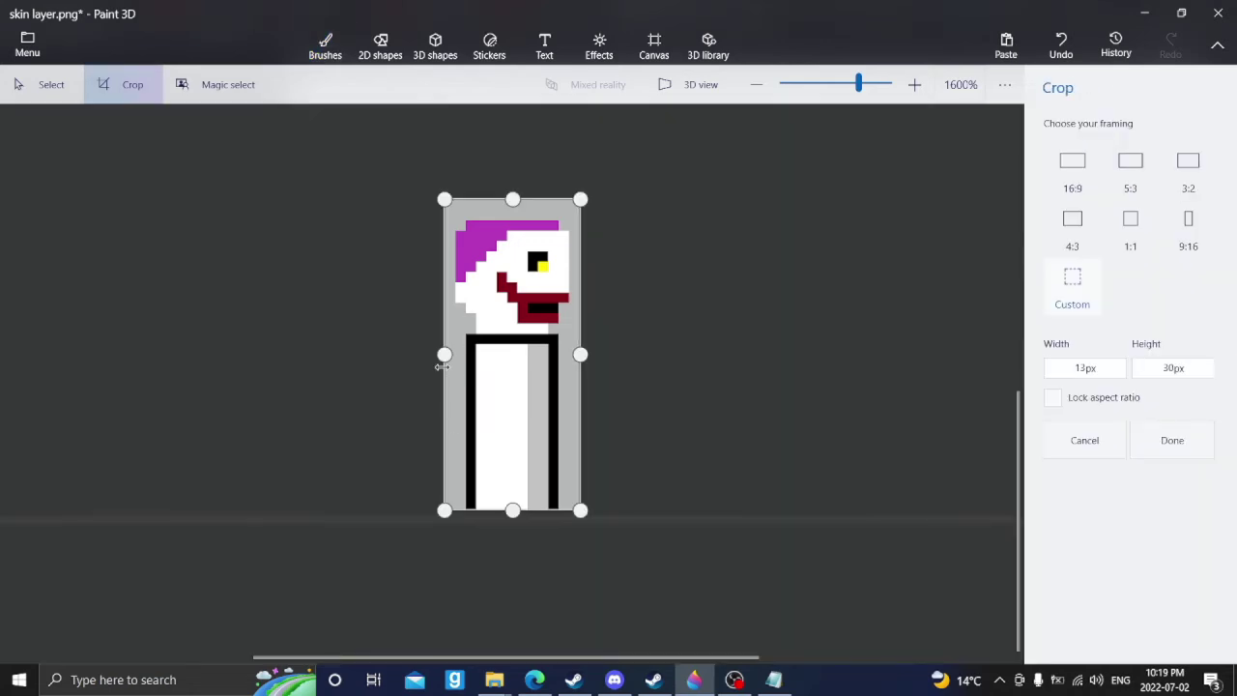
{"action": "left_click_drag", "start_coordinate": [442, 354], "coordinate": [452, 353]}
{"action": "mouse_move", "coordinate": [580, 353]}
{"action": "left_mouse_down"}
{"action": "mouse_move", "coordinate": [561, 353]}
{"action": "mouse_move", "coordinate": [571, 355]}
{"action": "left_mouse_up"}
{"action": "mouse_move", "coordinate": [513, 200]}
{"action": "left_mouse_down"}
{"action": "mouse_move", "coordinate": [512, 240]}
{"action": "mouse_move", "coordinate": [513, 224]}
{"action": "left_mouse_up"}
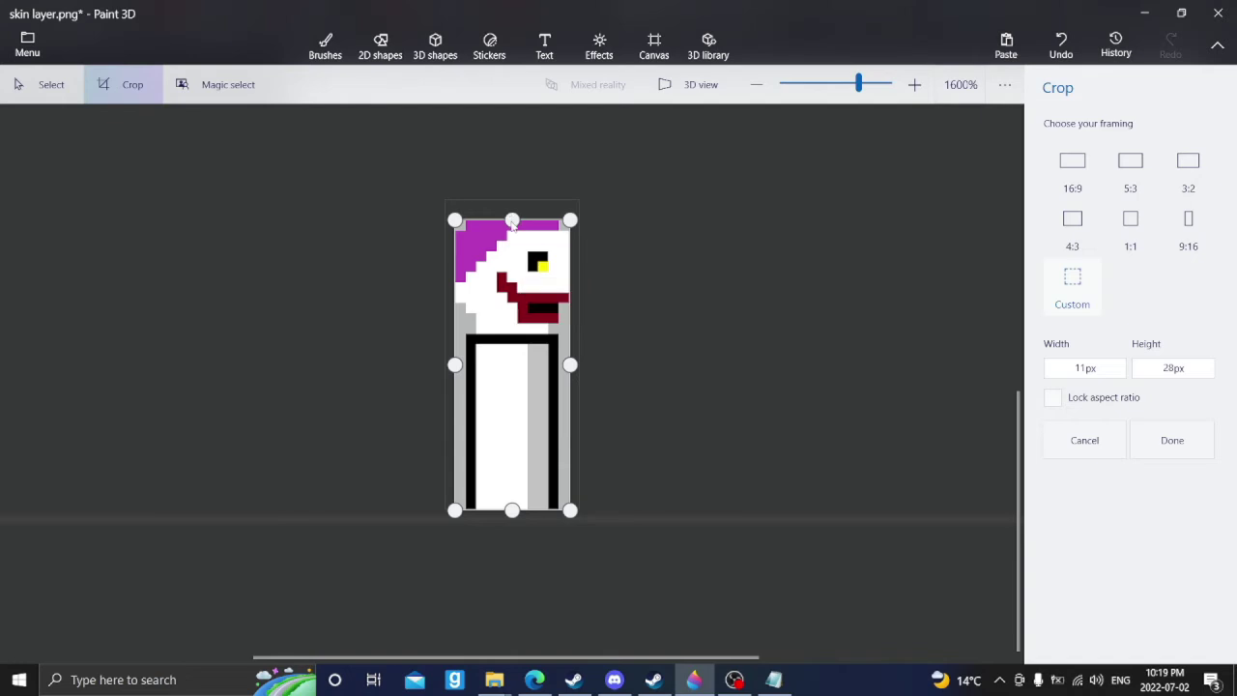
{"action": "left_click", "coordinate": [1159, 431]}
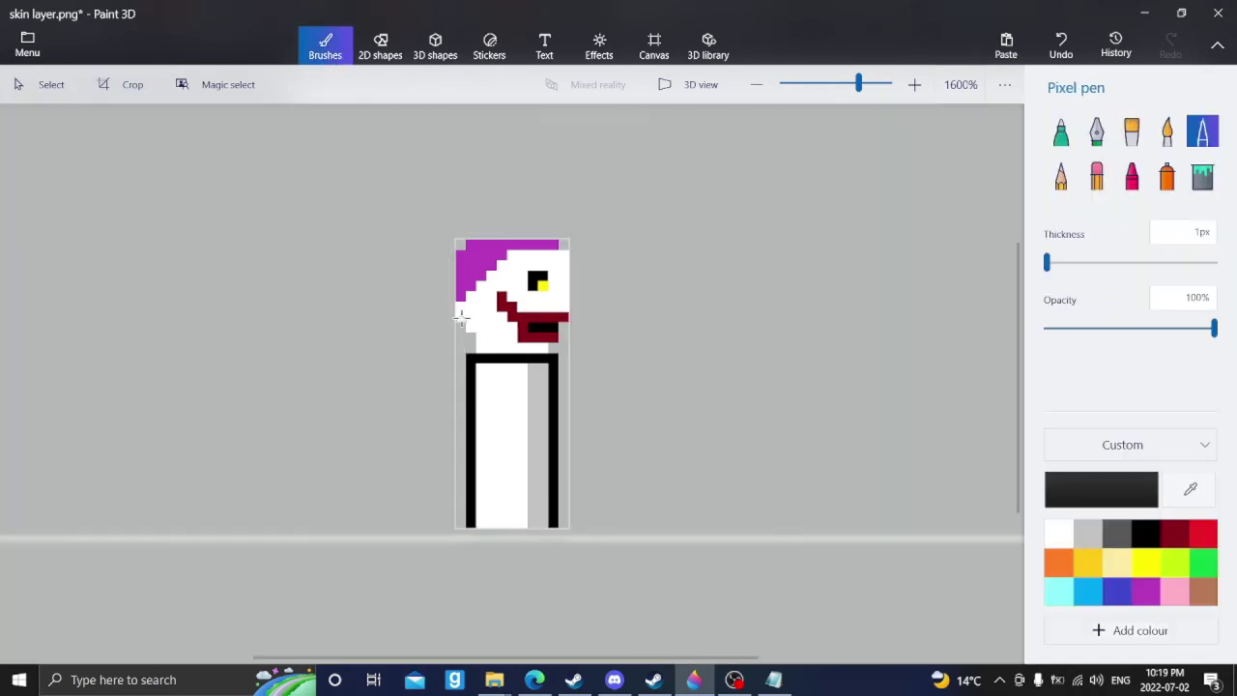
Step: Save a copy of the image as thumb.png in the ppg test folder
{"action": "left_click", "coordinate": [19, 49]}
{"action": "left_click", "coordinate": [89, 247]}
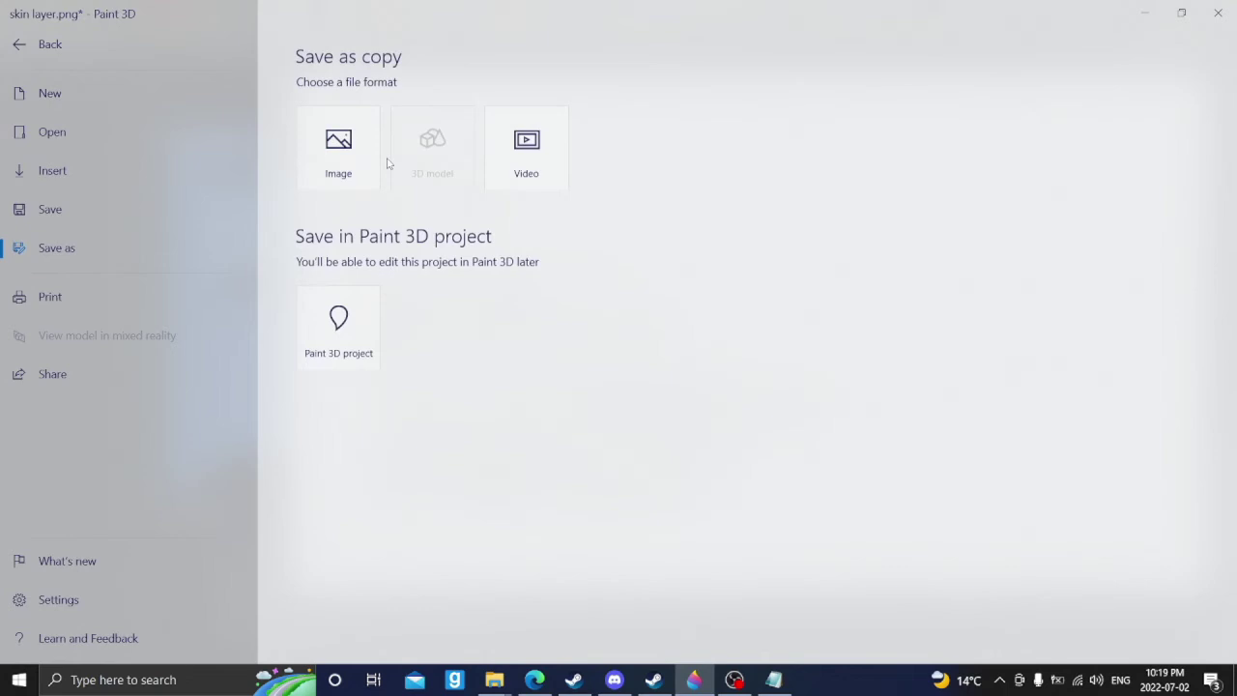
{"action": "left_click", "coordinate": [343, 153]}
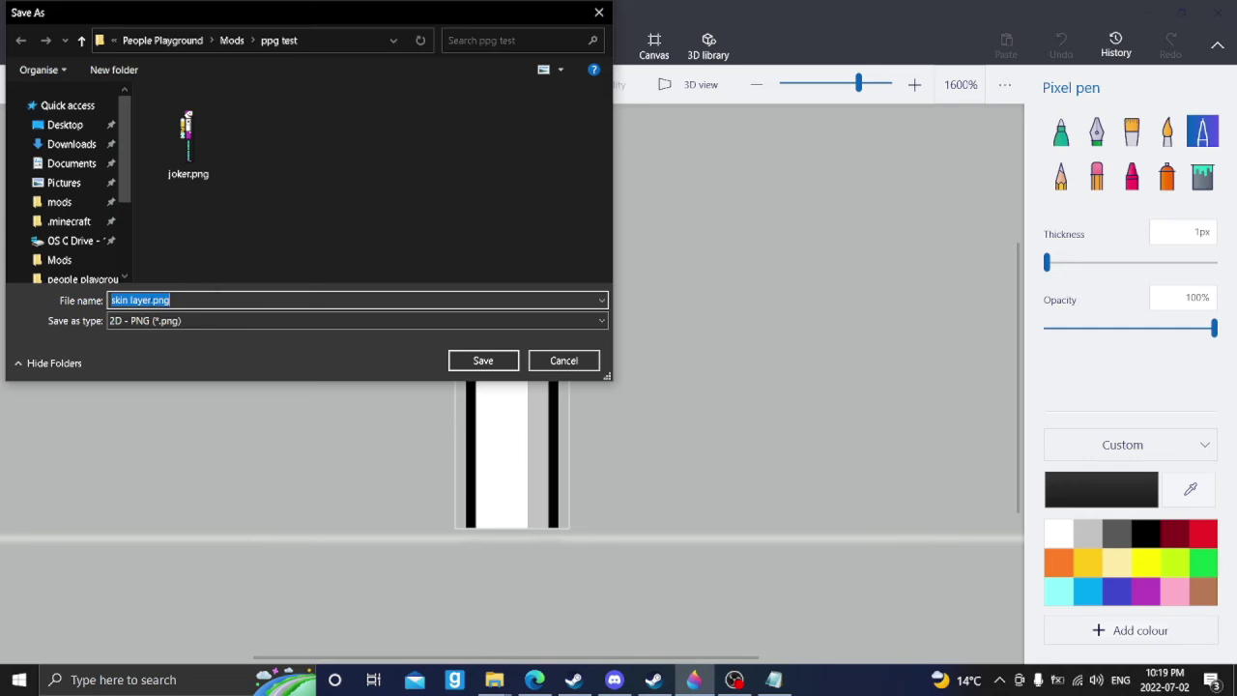
{"action": "type", "text": "thumb"}
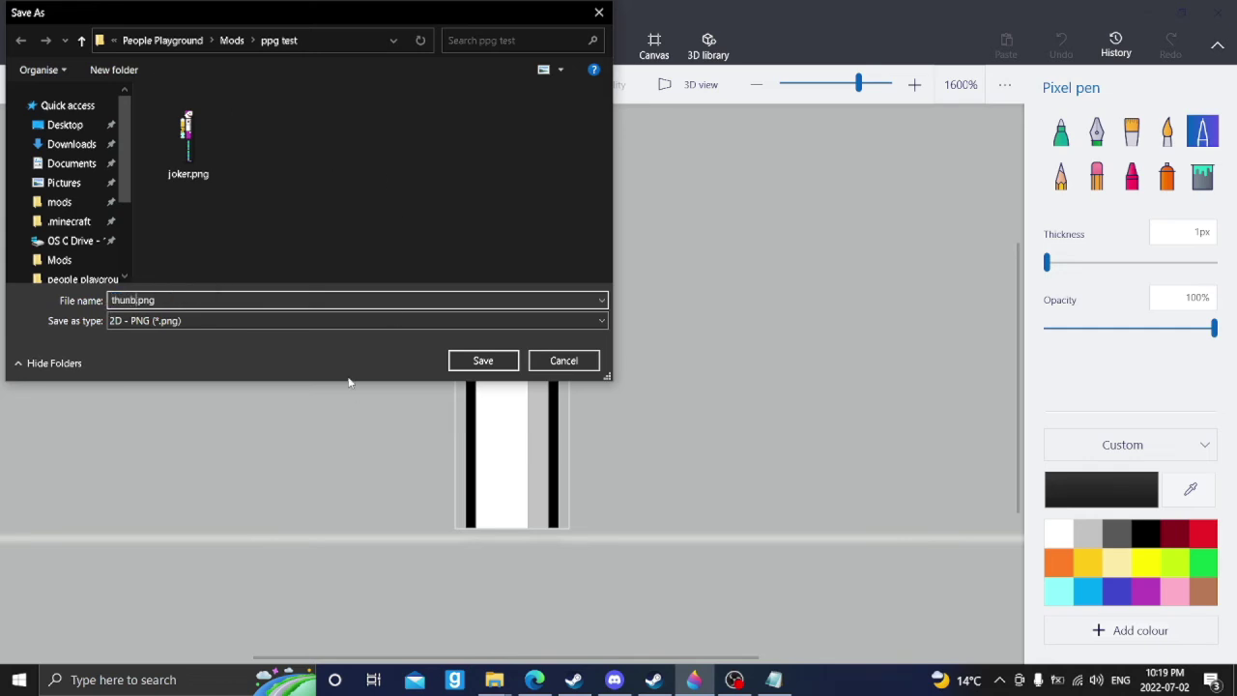
{"action": "left_click", "coordinate": [482, 361]}
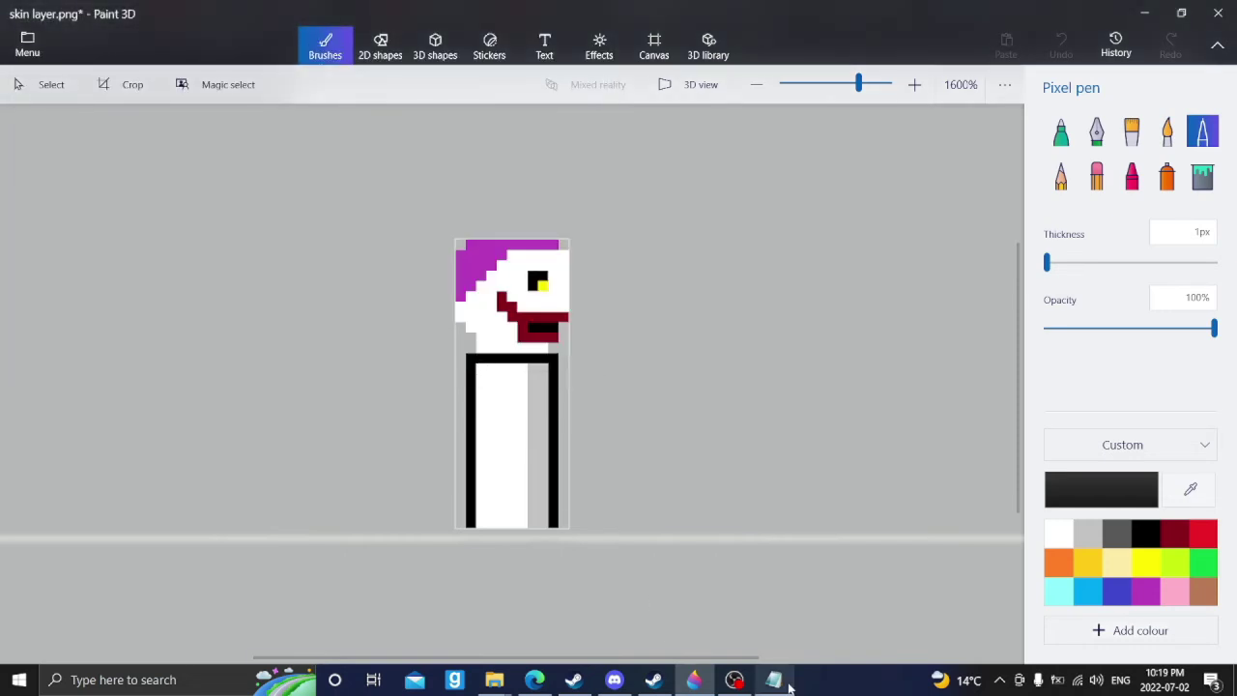
Step: Switch the flesh and bone textures to fleshjoker.png and bonejoker.png, save script.cs, and close Notepad
{"action": "left_click", "coordinate": [773, 679]}
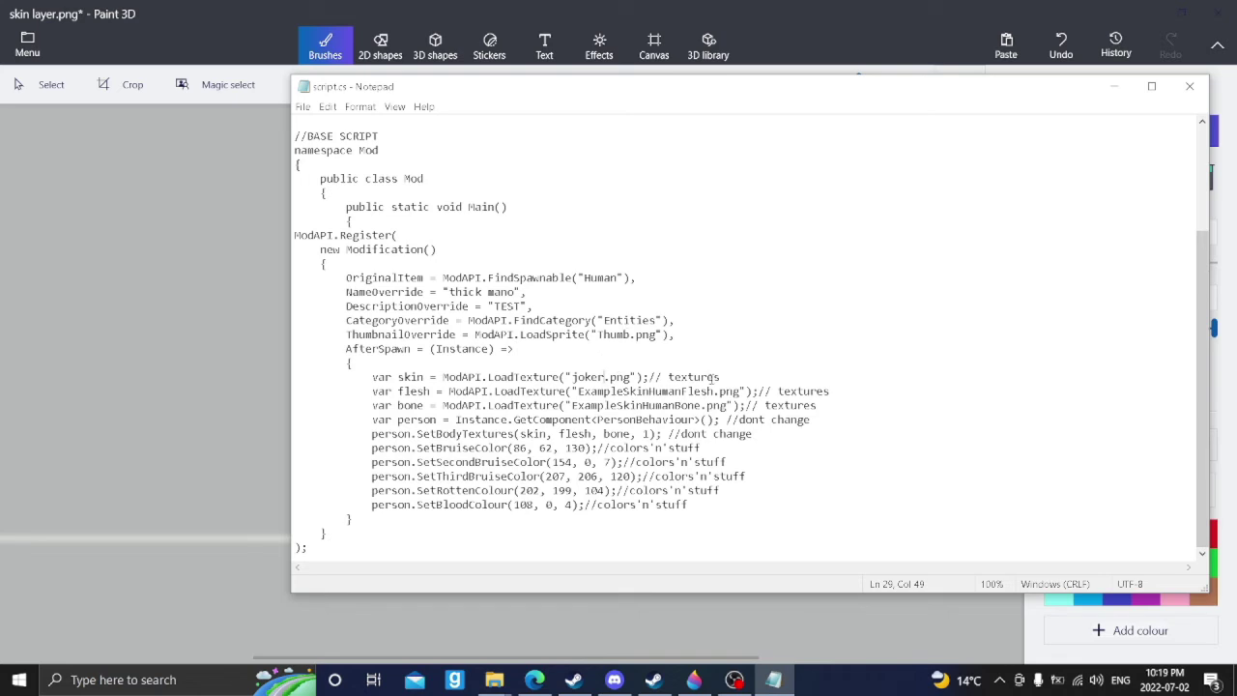
{"action": "left_click_drag", "start_coordinate": [716, 390], "coordinate": [578, 391]}
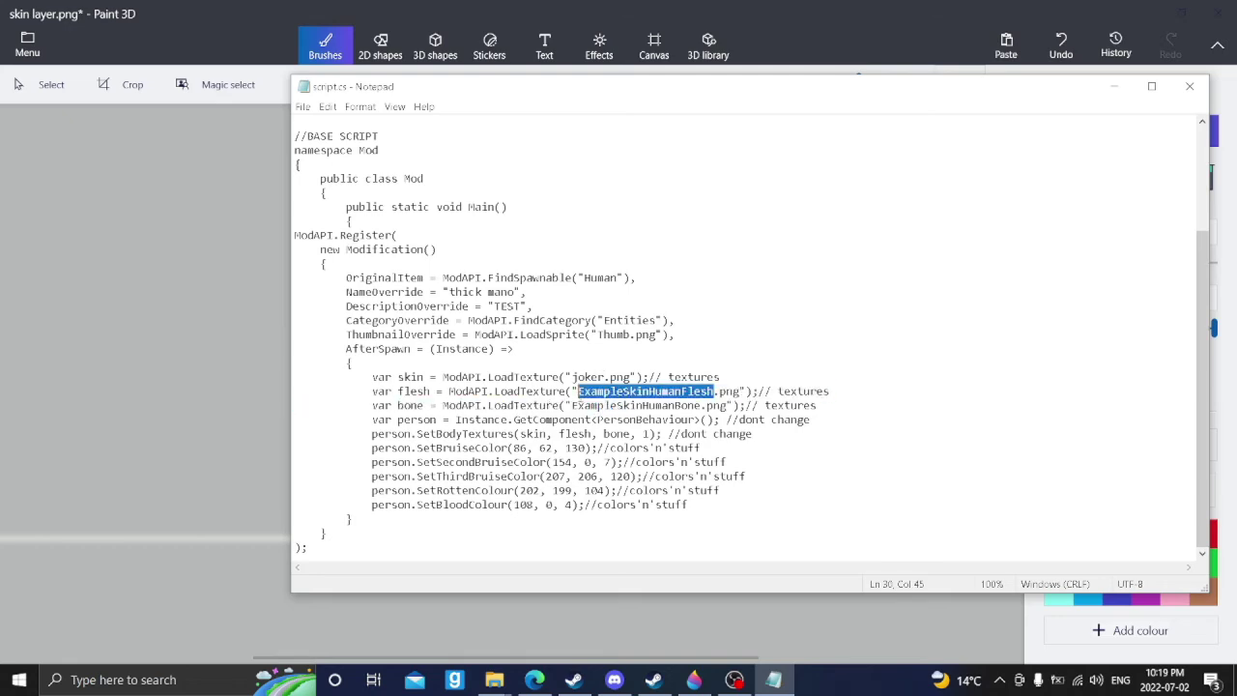
{"action": "left_click", "coordinate": [1113, 86]}
{"action": "left_click", "coordinate": [736, 679]}
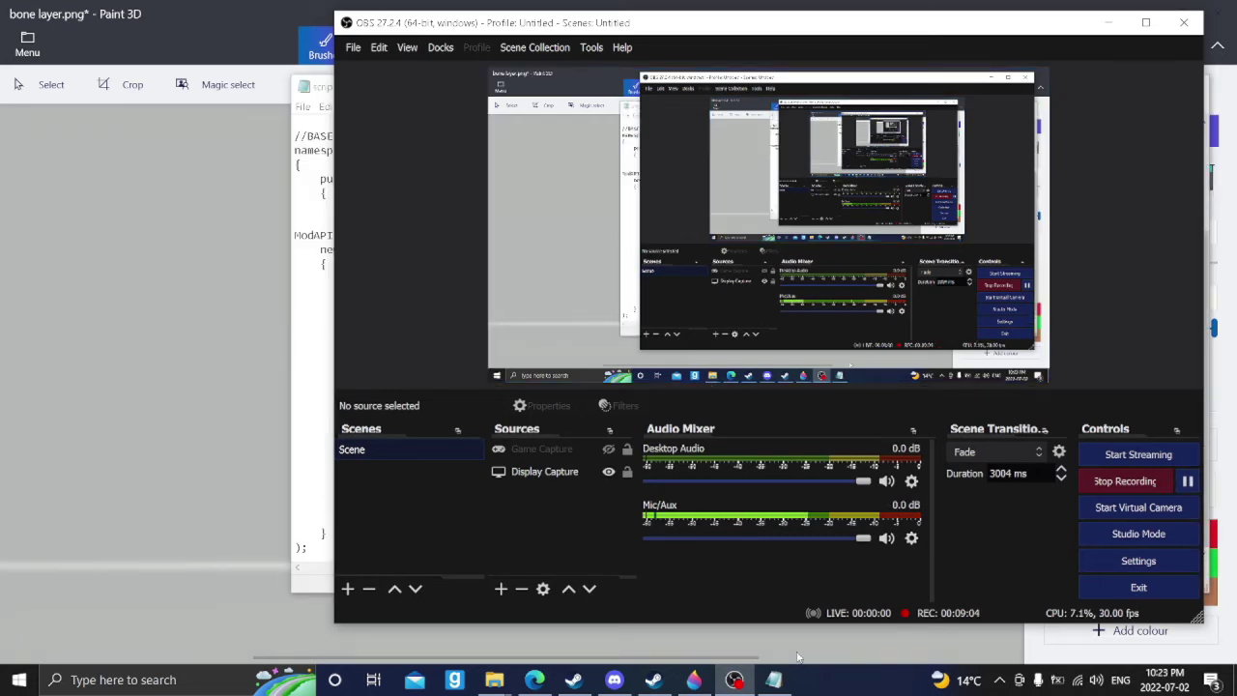
{"action": "left_click", "coordinate": [773, 680]}
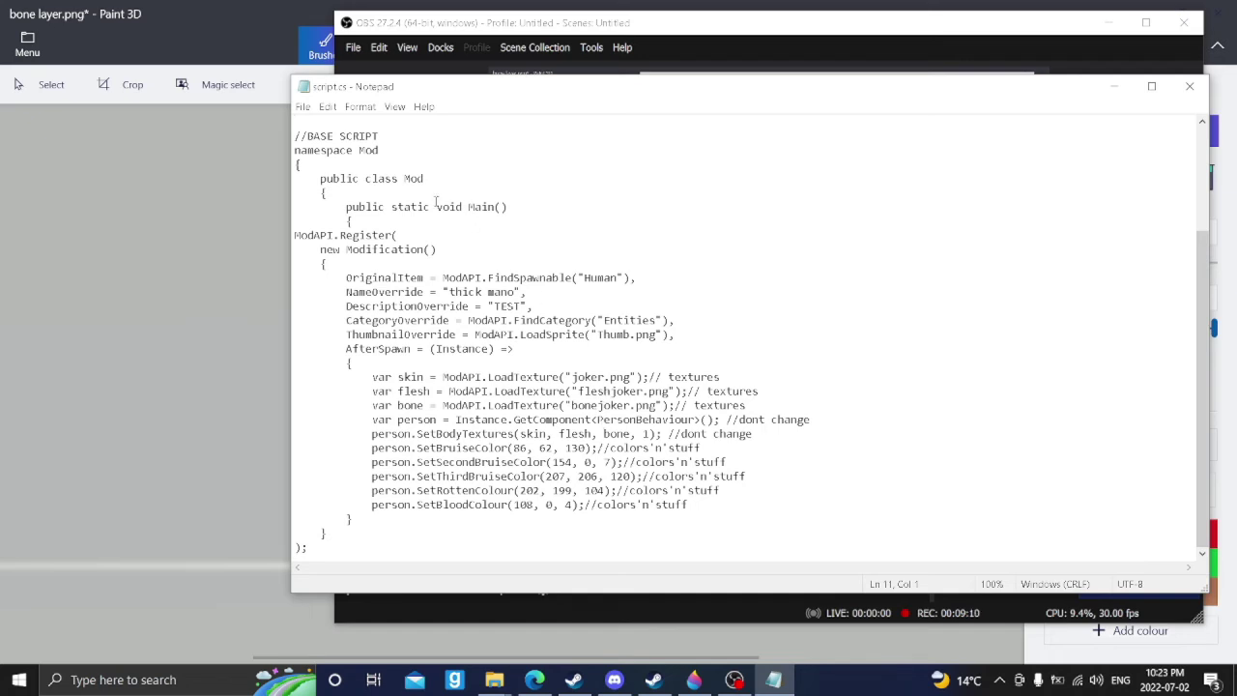
{"action": "left_click", "coordinate": [303, 106]}
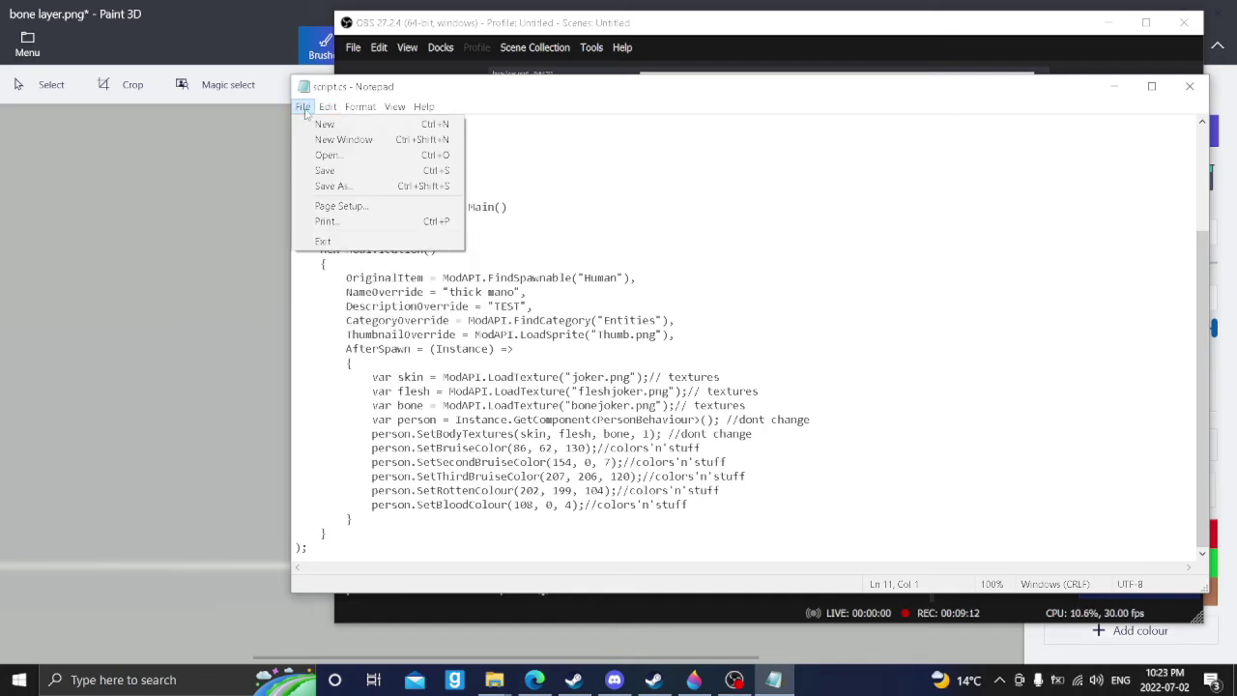
{"action": "left_click", "coordinate": [325, 170]}
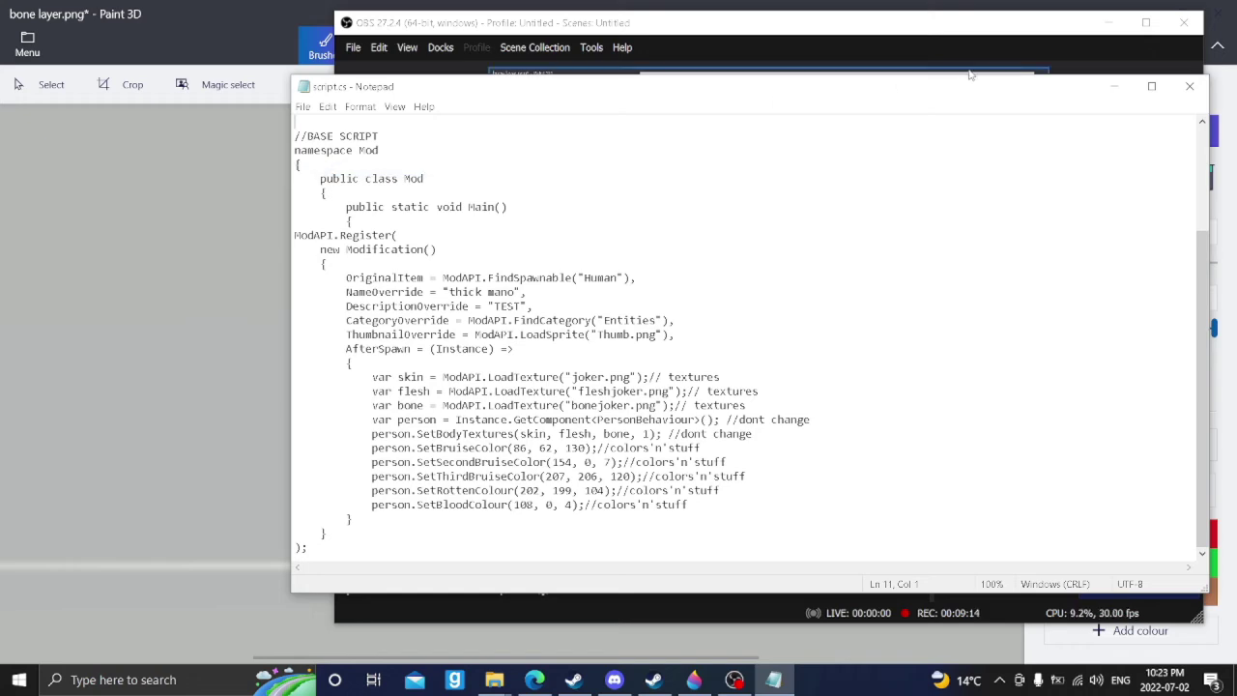
{"action": "left_click", "coordinate": [1190, 87]}
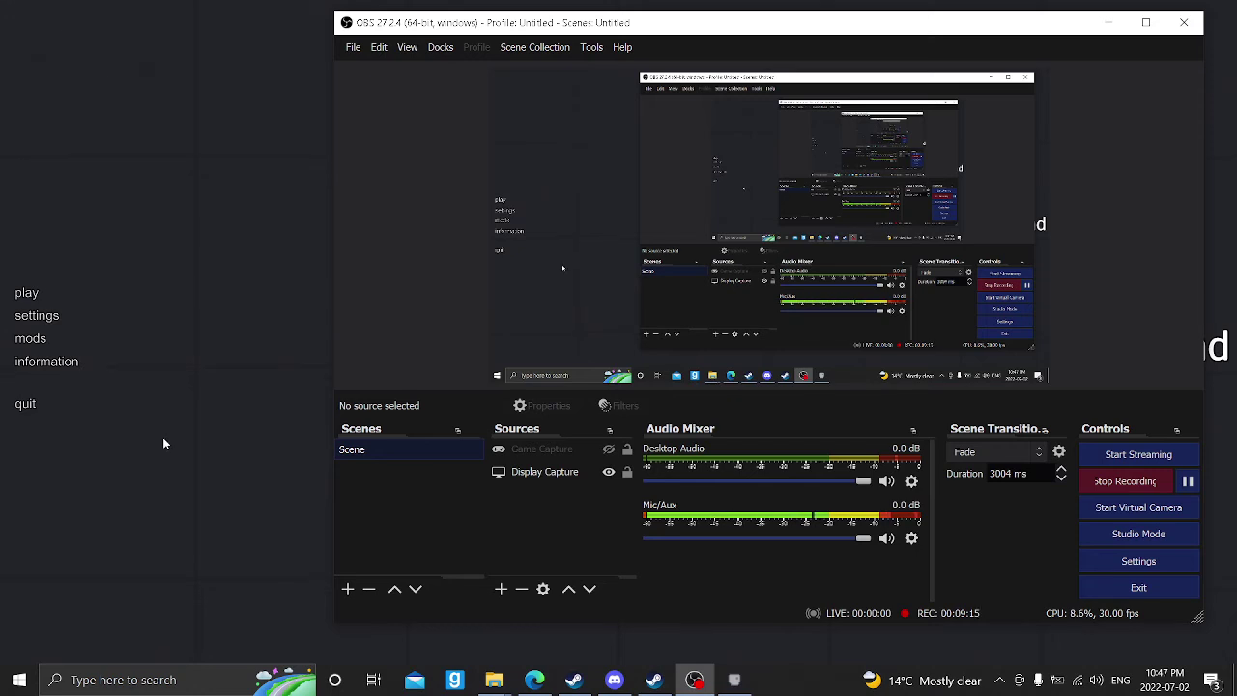
Step: Scroll to the bottom of People Playground's mods list, spot thick jimmy with ERROR, and go back
{"action": "left_click", "coordinate": [184, 417]}
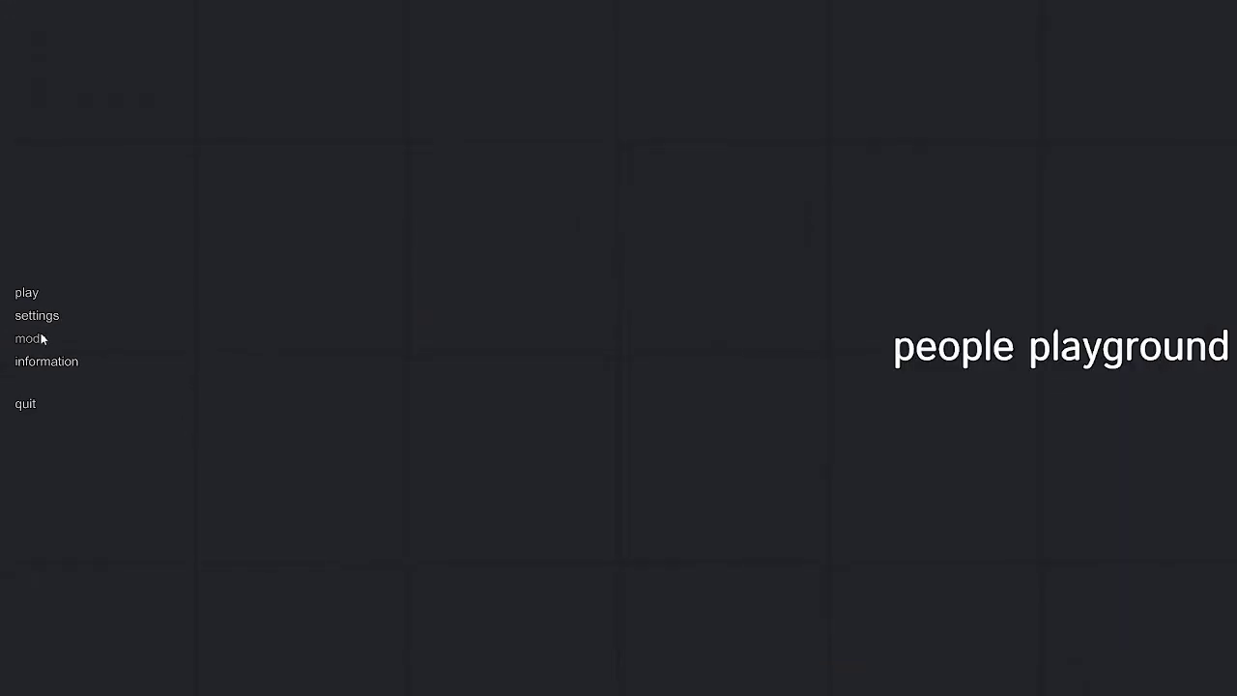
{"action": "left_click", "coordinate": [29, 338]}
{"action": "scroll", "coordinate": [360, 164], "scroll_direction": "down", "scroll_amount": 5}
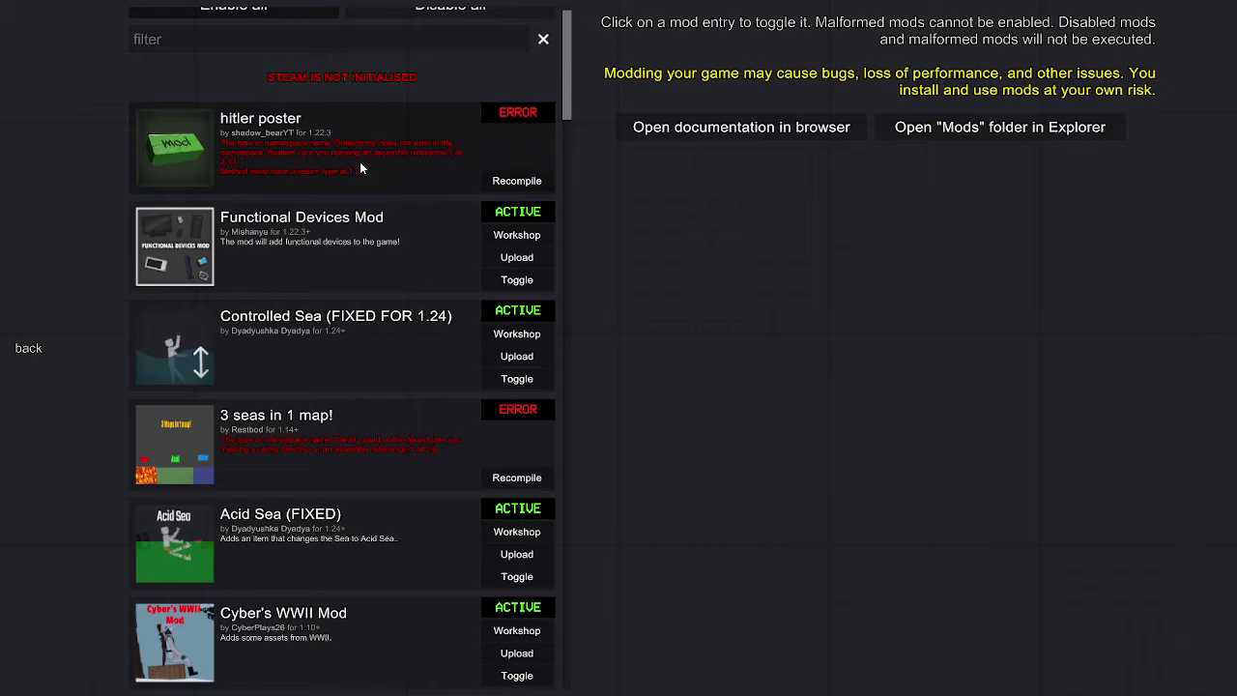
{"action": "scroll", "coordinate": [359, 168], "scroll_direction": "down", "scroll_amount": 12}
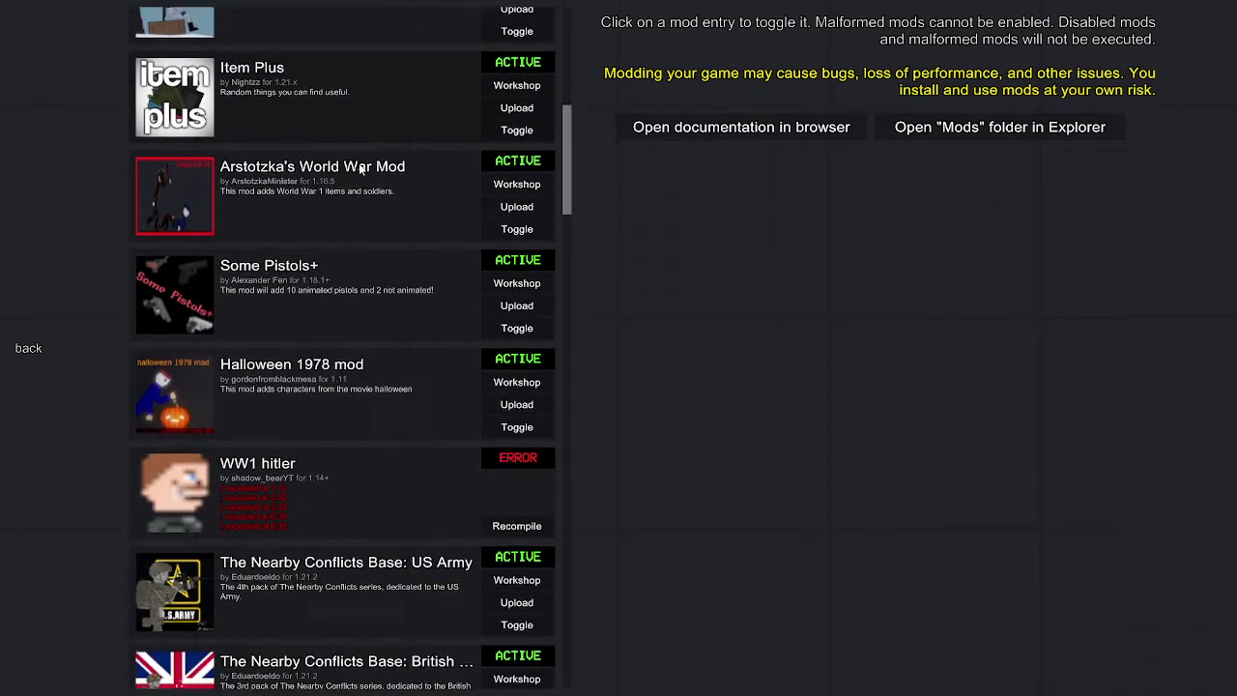
{"action": "scroll", "coordinate": [357, 171], "scroll_direction": "down", "scroll_amount": 13}
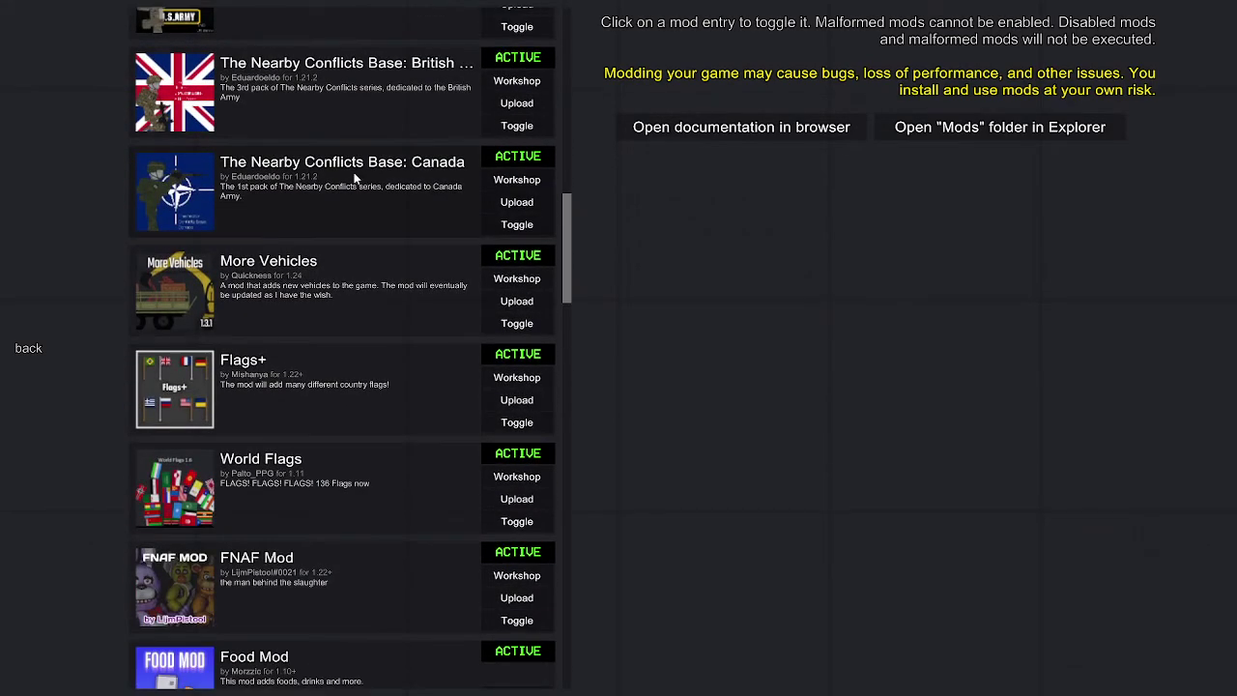
{"action": "scroll", "coordinate": [354, 172], "scroll_direction": "down", "scroll_amount": 9}
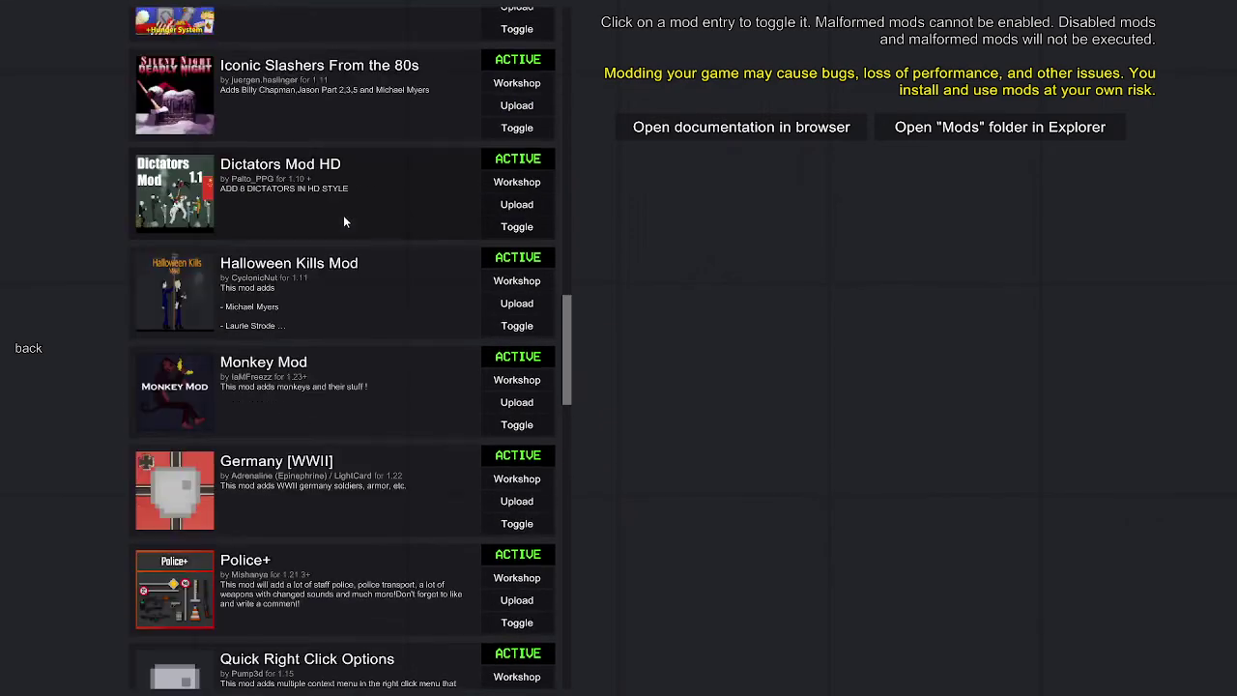
{"action": "scroll", "coordinate": [344, 228], "scroll_direction": "down", "scroll_amount": 10}
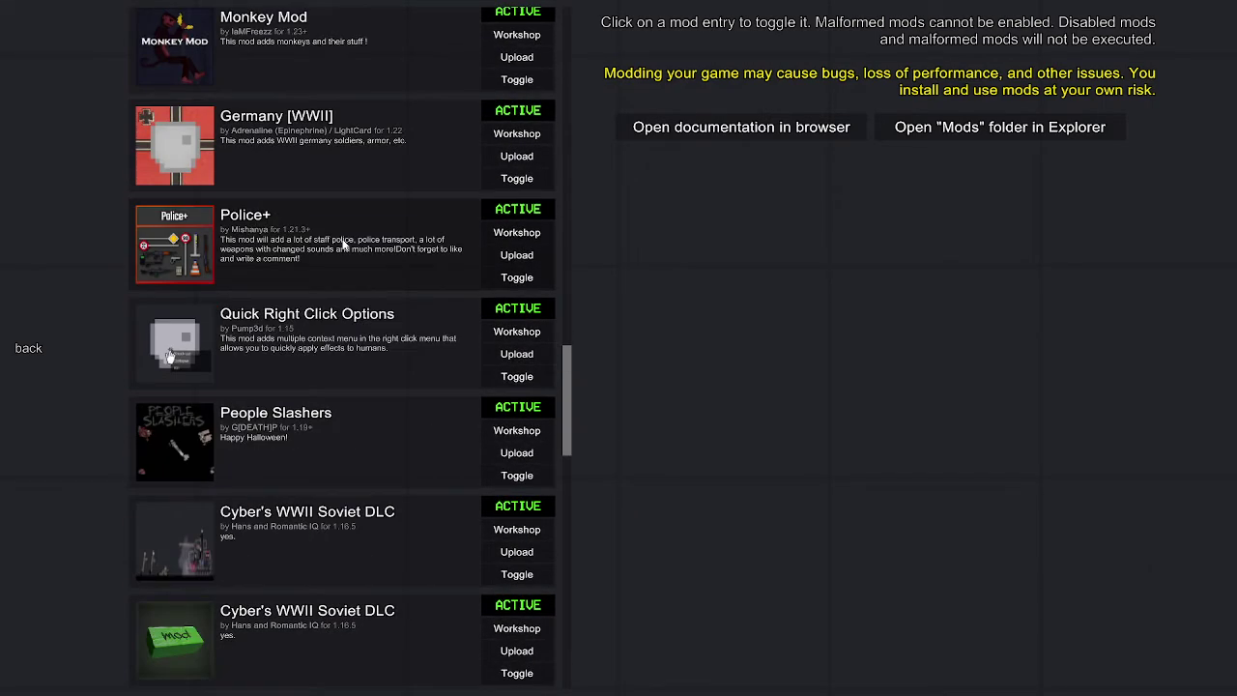
{"action": "scroll", "coordinate": [343, 246], "scroll_direction": "down", "scroll_amount": 11}
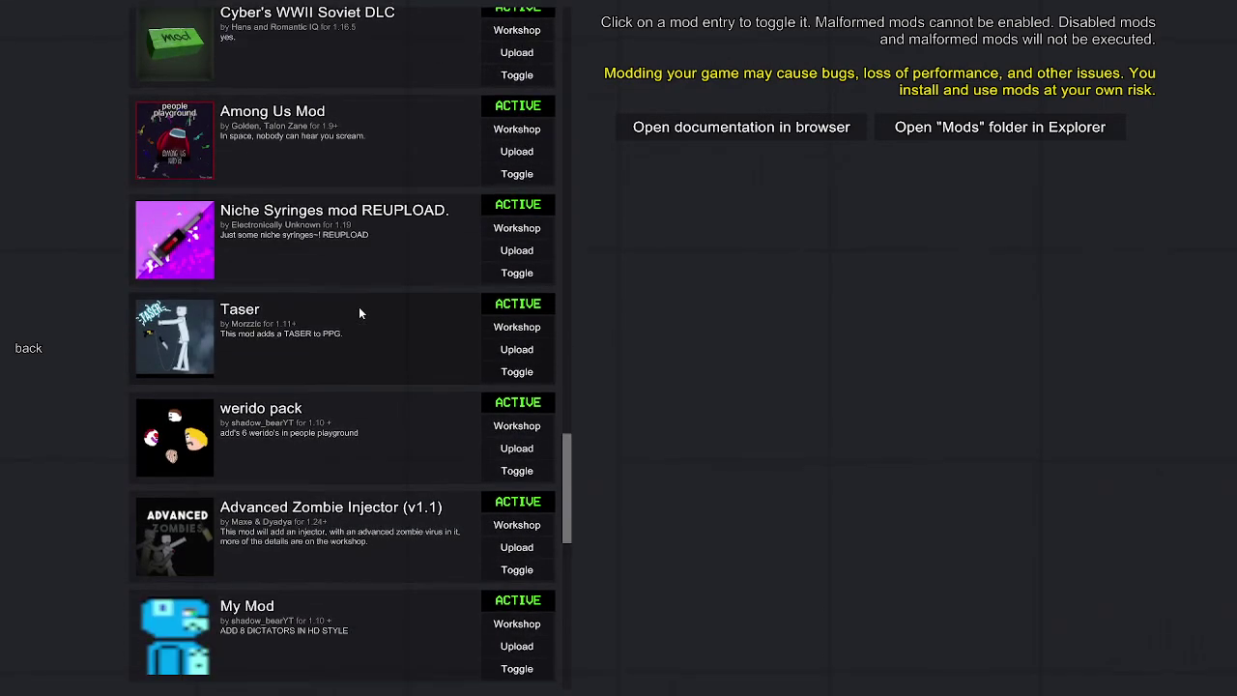
{"action": "scroll", "coordinate": [359, 324], "scroll_direction": "down", "scroll_amount": 12}
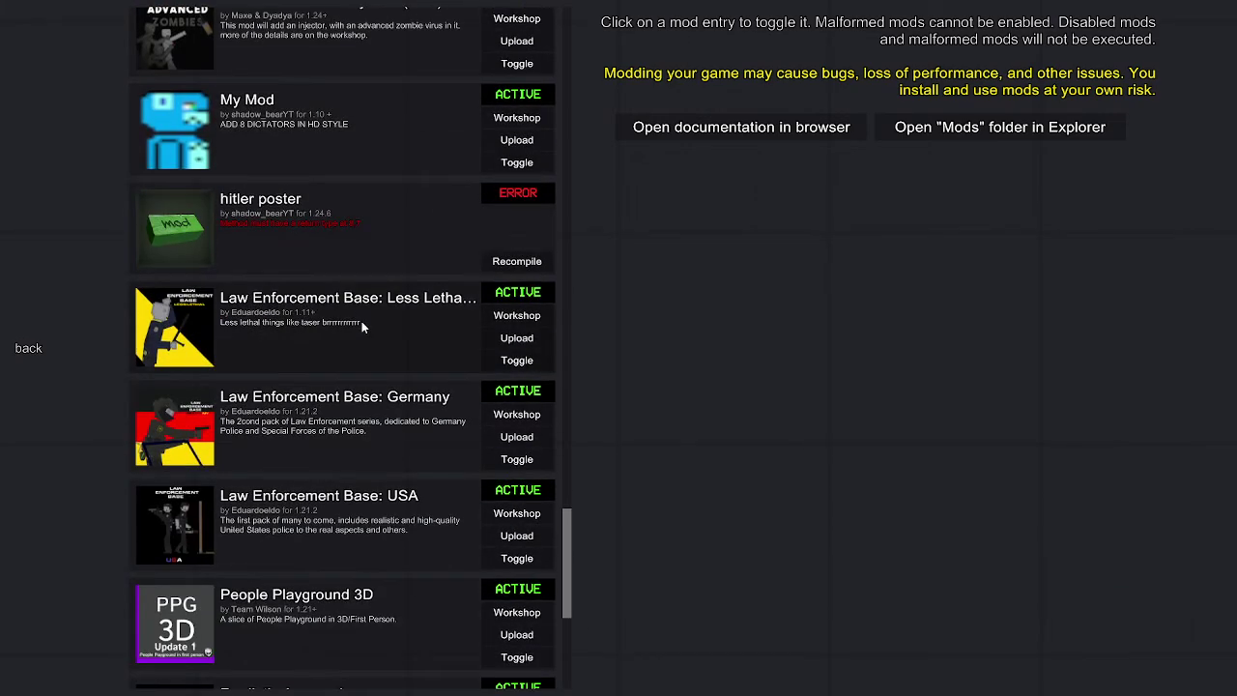
{"action": "scroll", "coordinate": [363, 328], "scroll_direction": "down", "scroll_amount": 5}
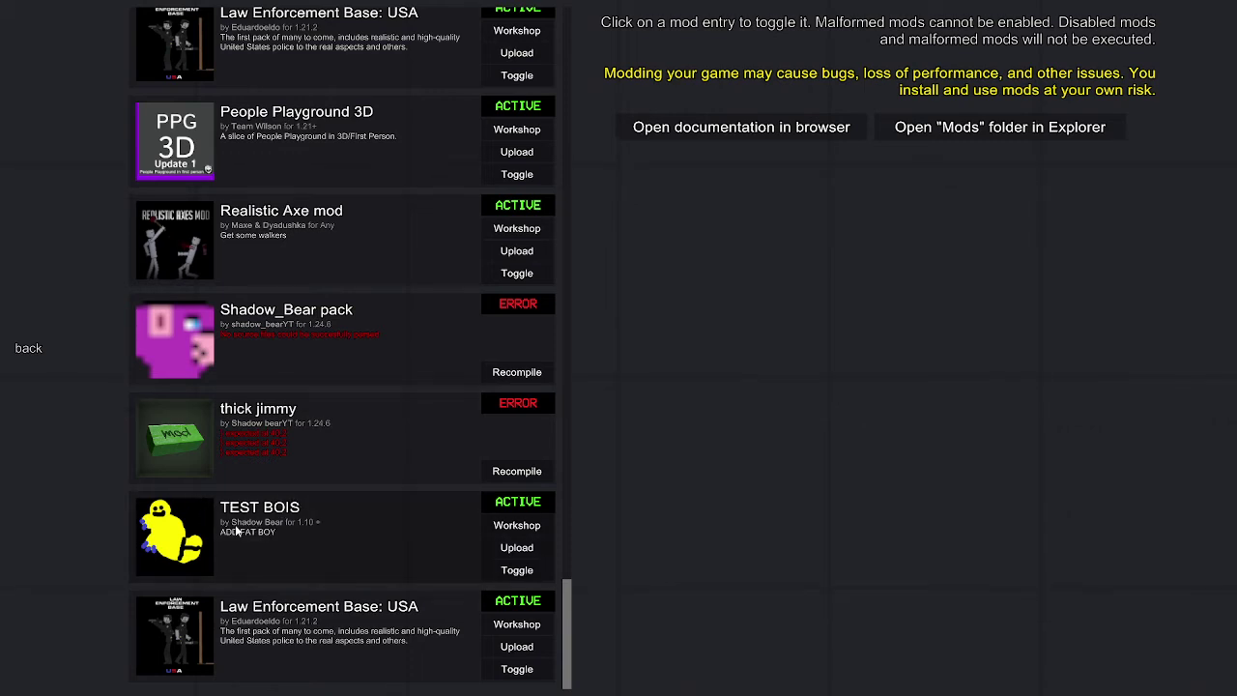
{"action": "left_click", "coordinate": [27, 348]}
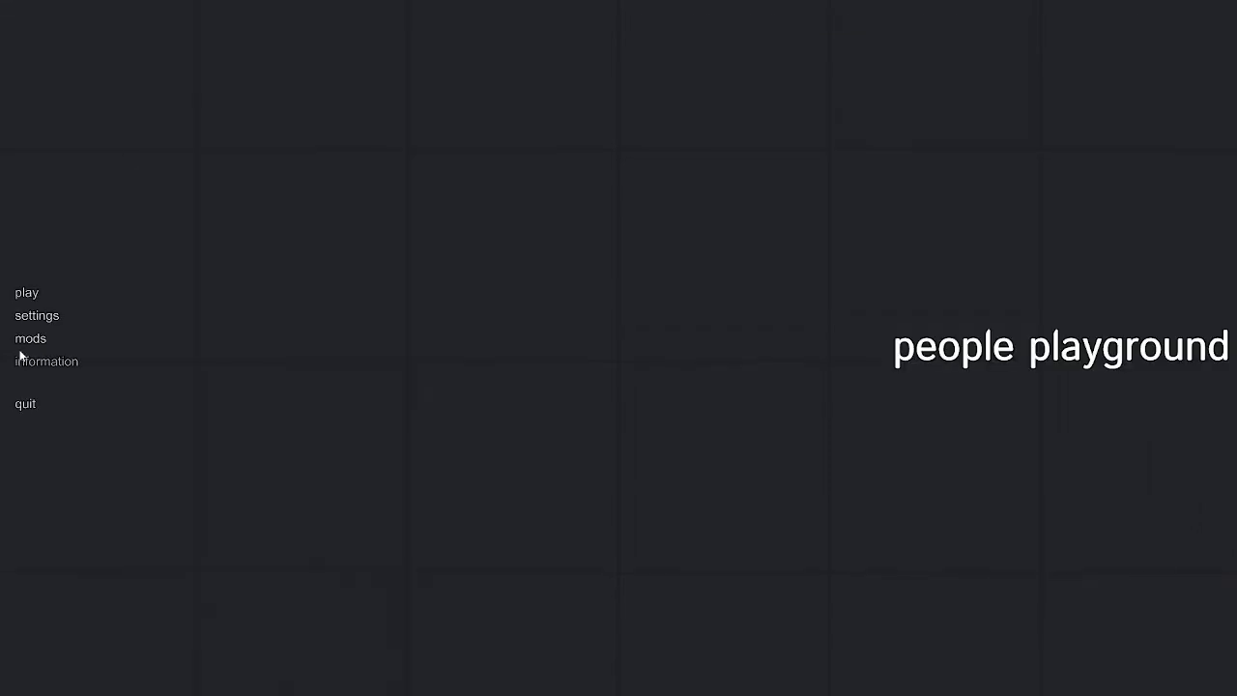
Step: Share the Entire Screen in the Discord direct-message call running in Edge
{"action": "key", "text": "super"}
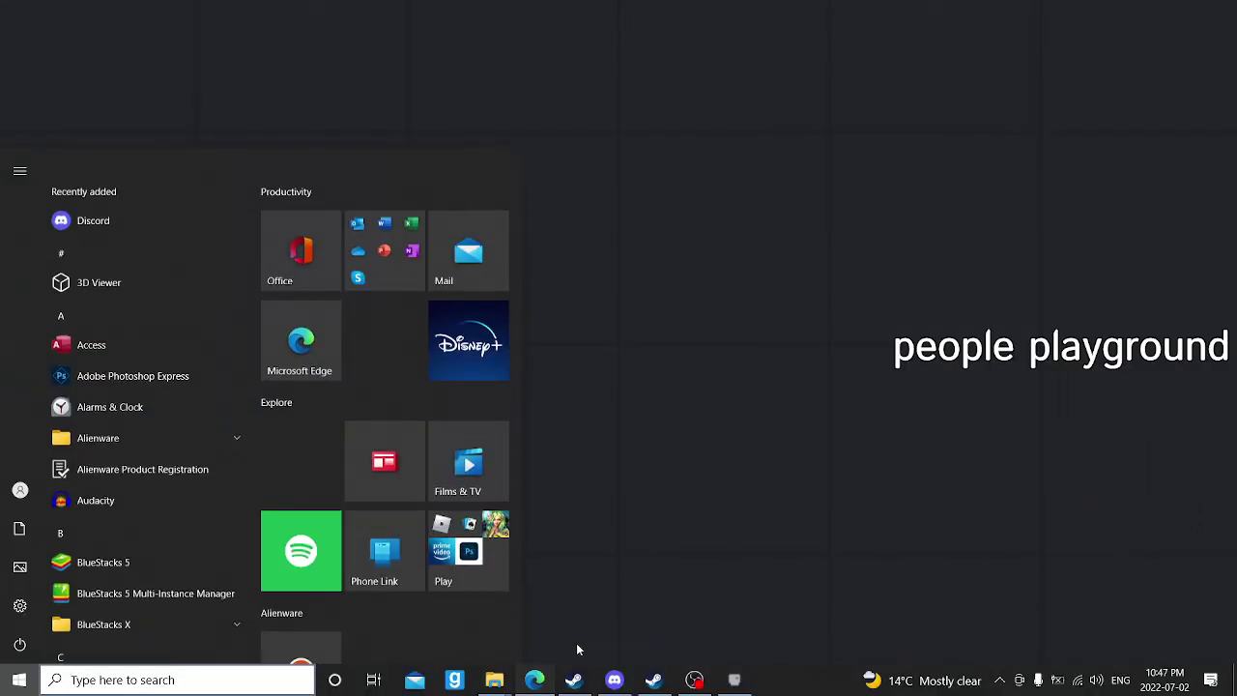
{"action": "left_click", "coordinate": [534, 679]}
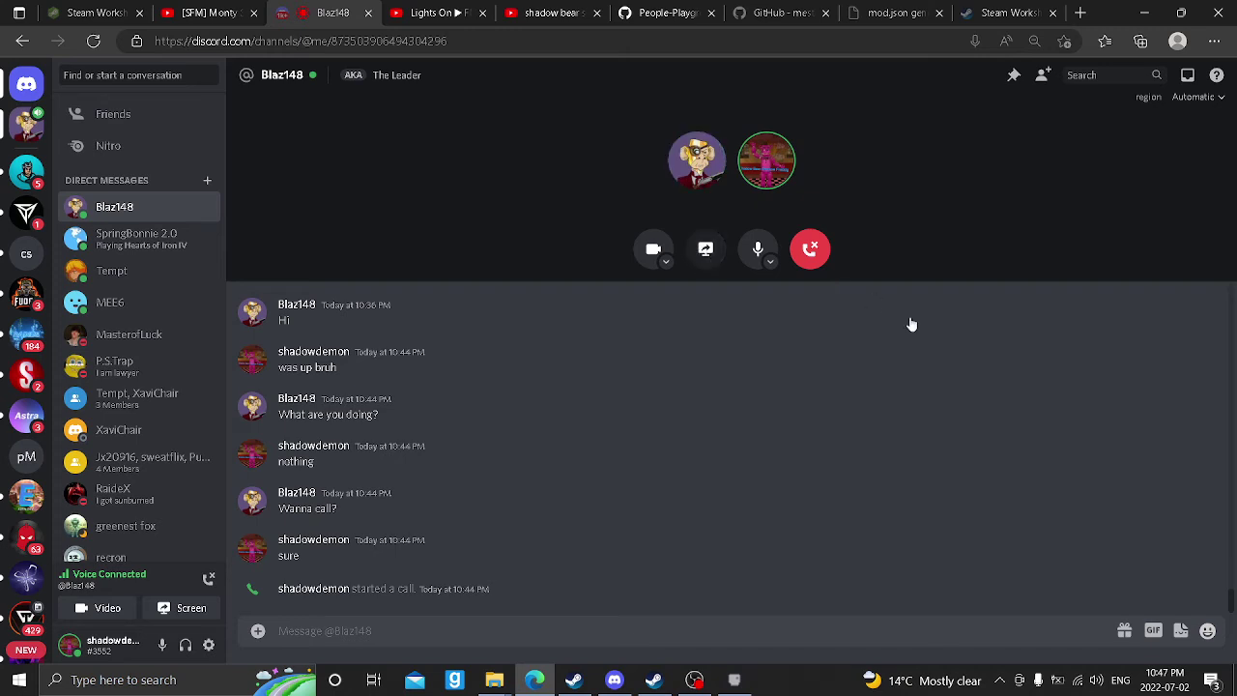
{"action": "left_click", "coordinate": [708, 255]}
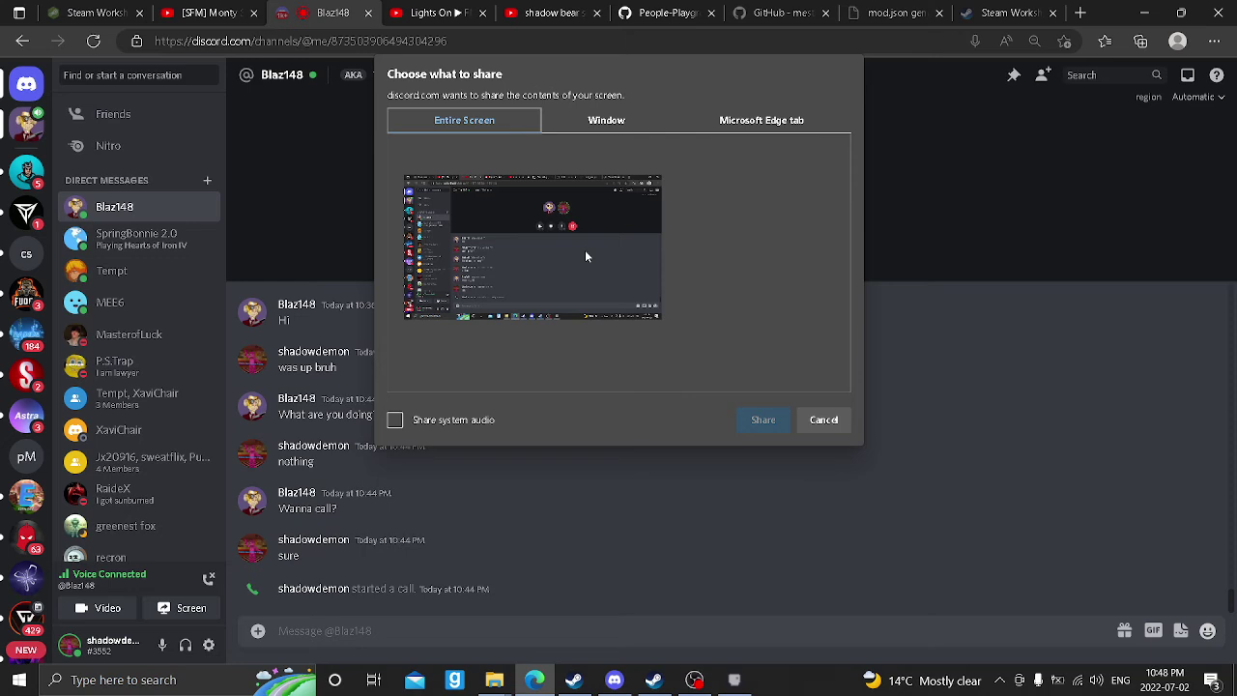
{"action": "left_click", "coordinate": [762, 419]}
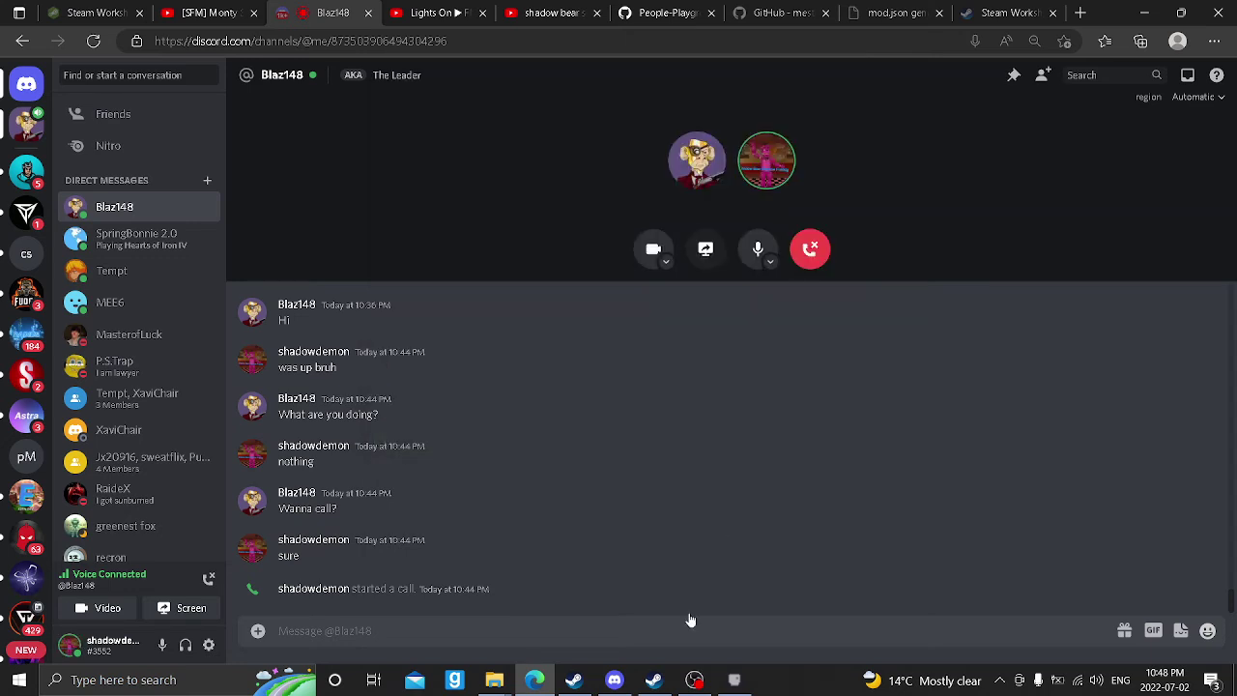
{"action": "mouse_move", "coordinate": [735, 680]}
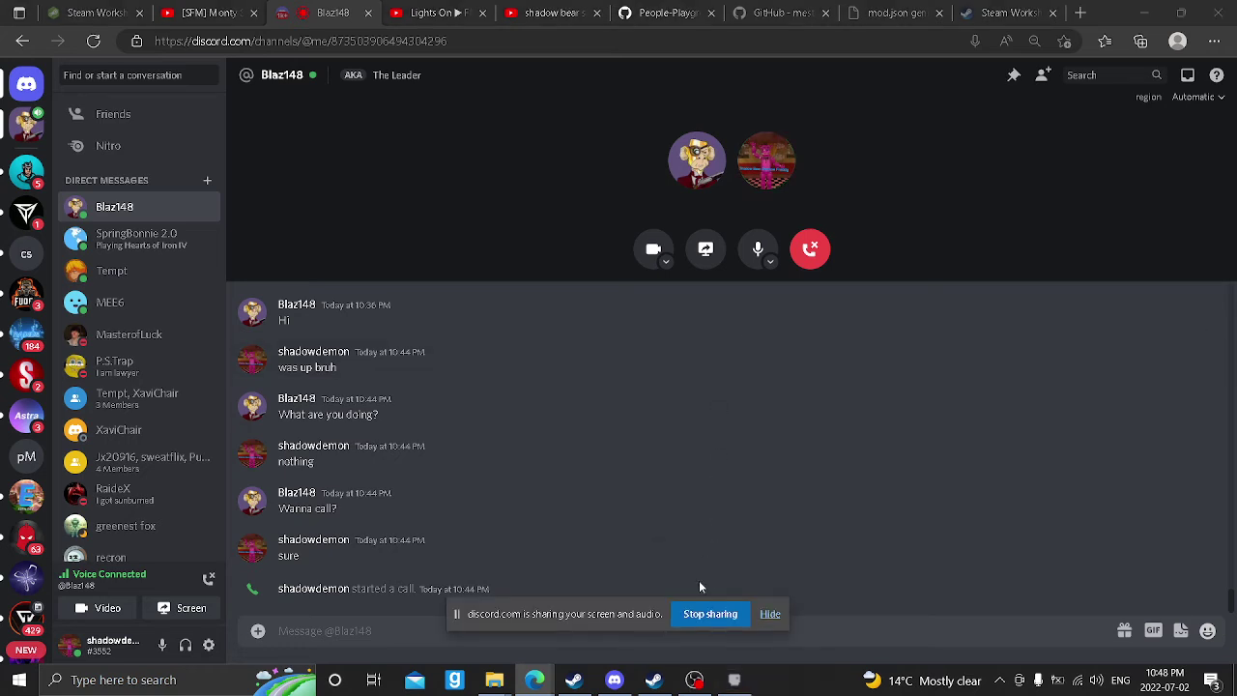
{"action": "left_click_drag", "start_coordinate": [623, 617], "coordinate": [660, 627]}
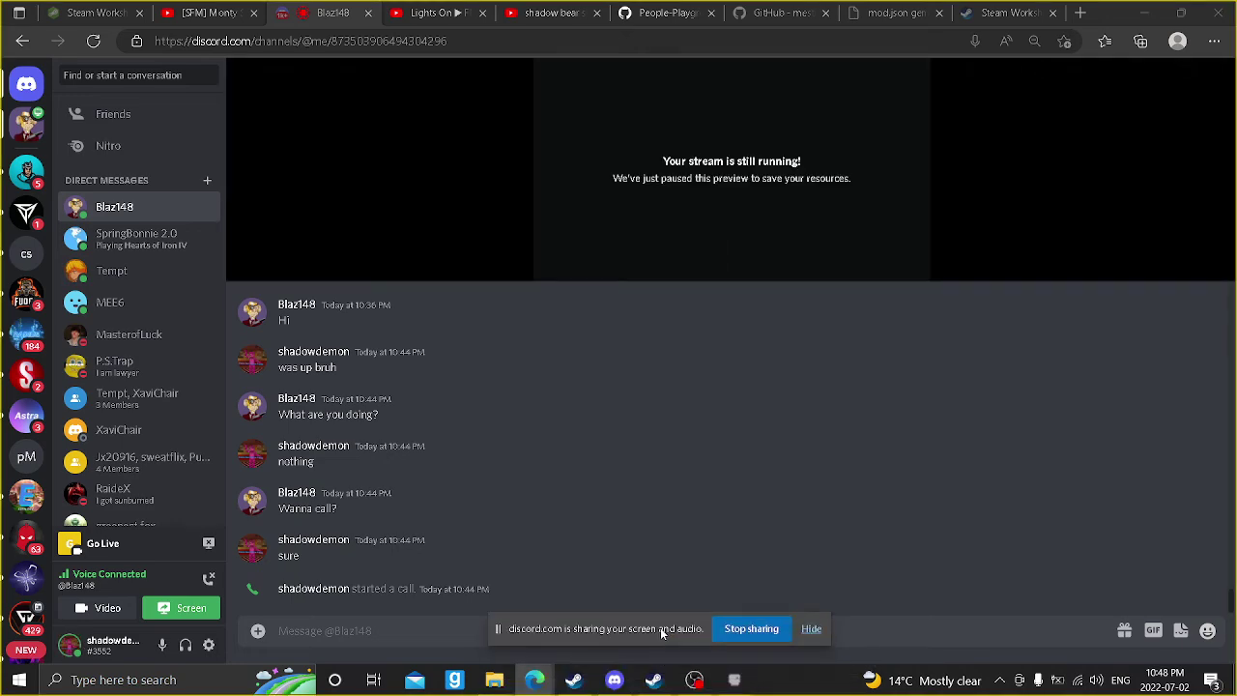
{"action": "left_click", "coordinate": [693, 679]}
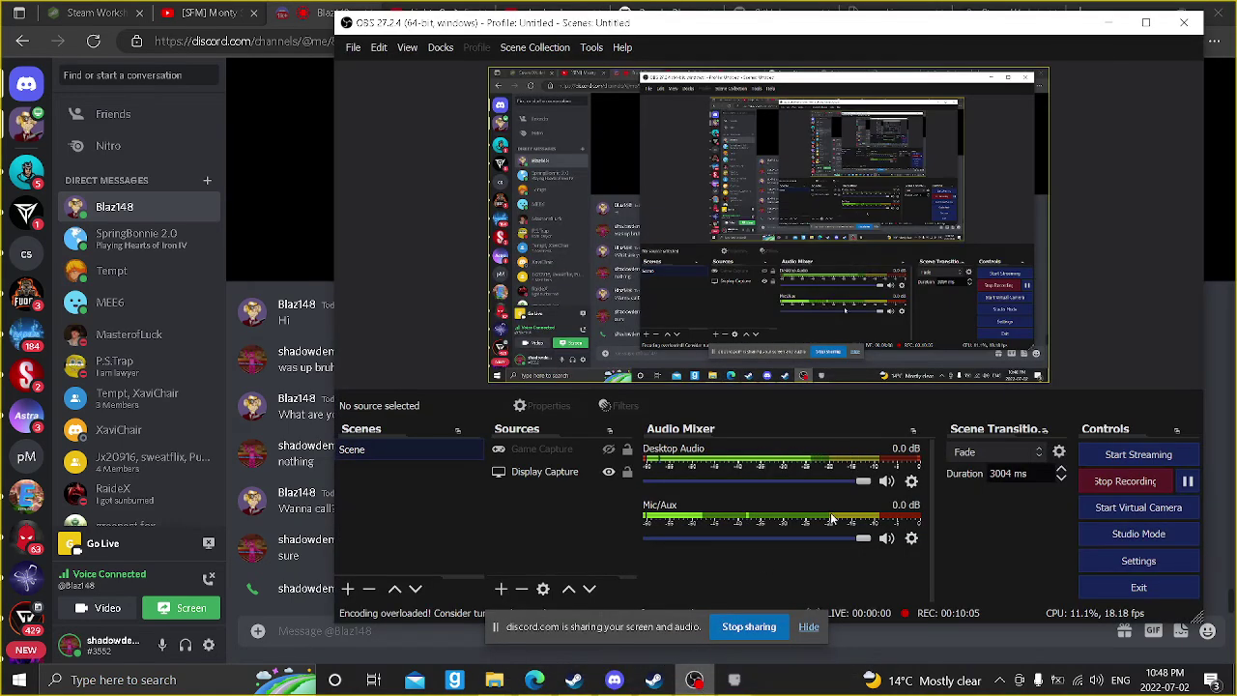
{"action": "left_click", "coordinate": [275, 479]}
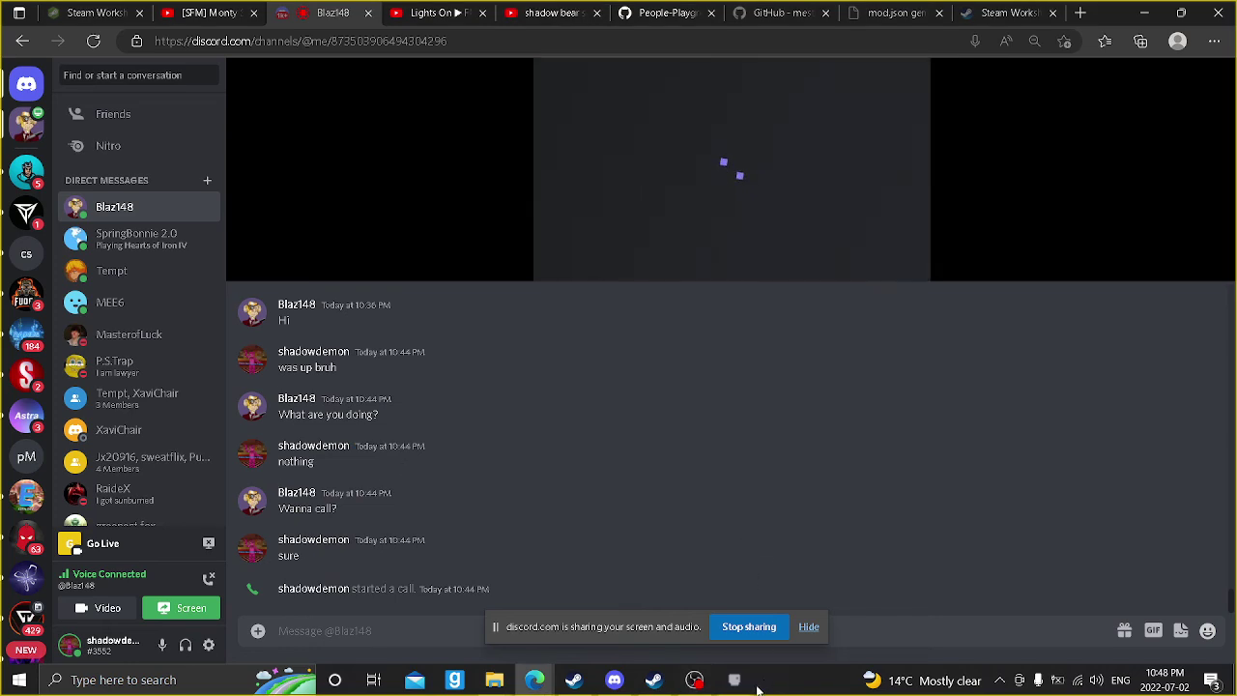
{"action": "mouse_move", "coordinate": [753, 688]}
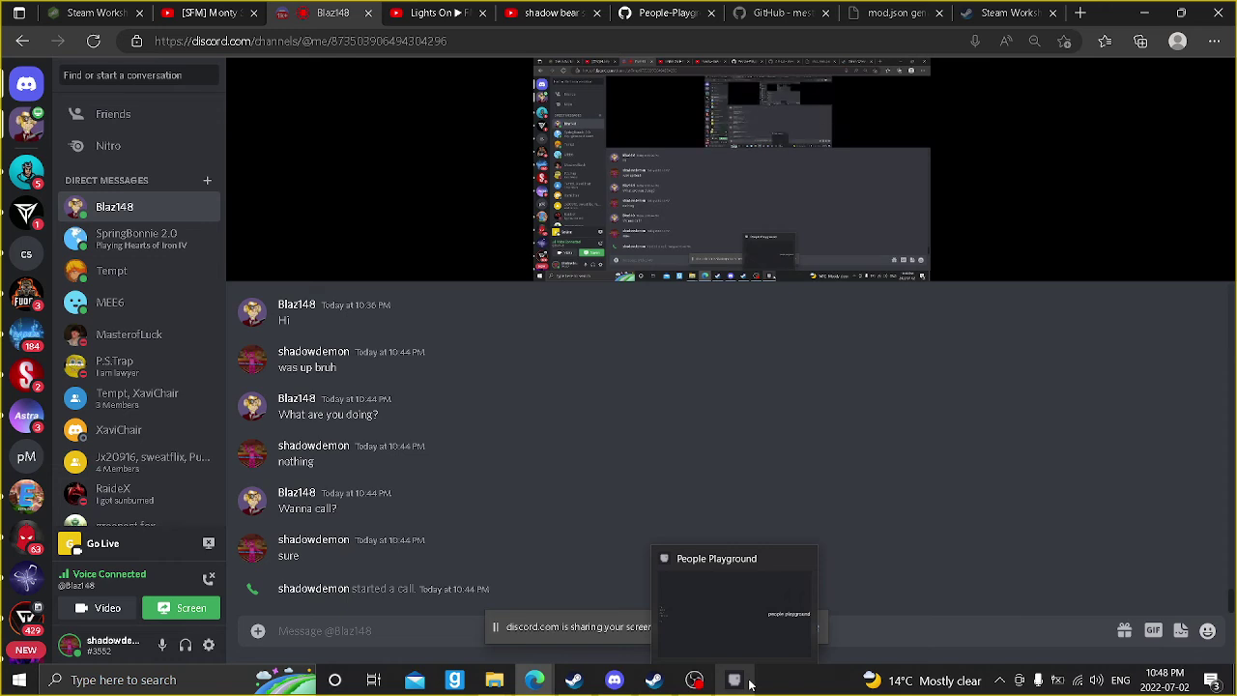
Step: Open People Playground's mods list and scroll to the bottom to show TEST BOIS and thick jimmy
{"action": "left_click", "coordinate": [735, 604]}
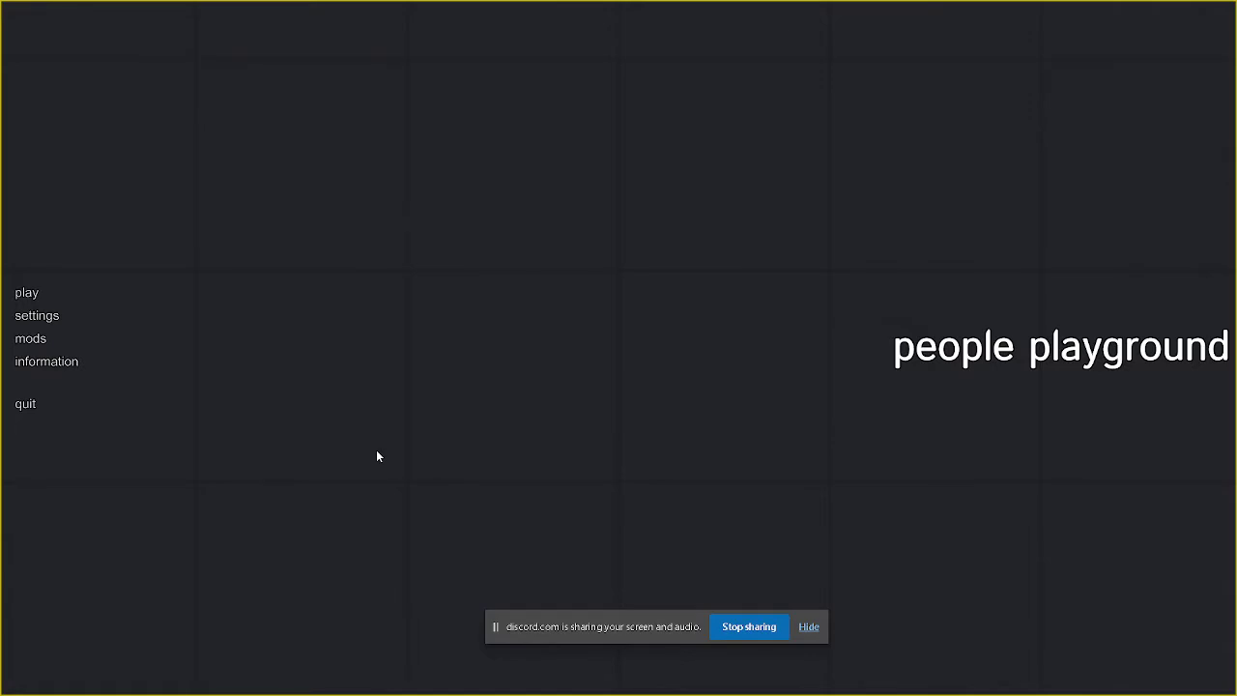
{"action": "left_click", "coordinate": [35, 340]}
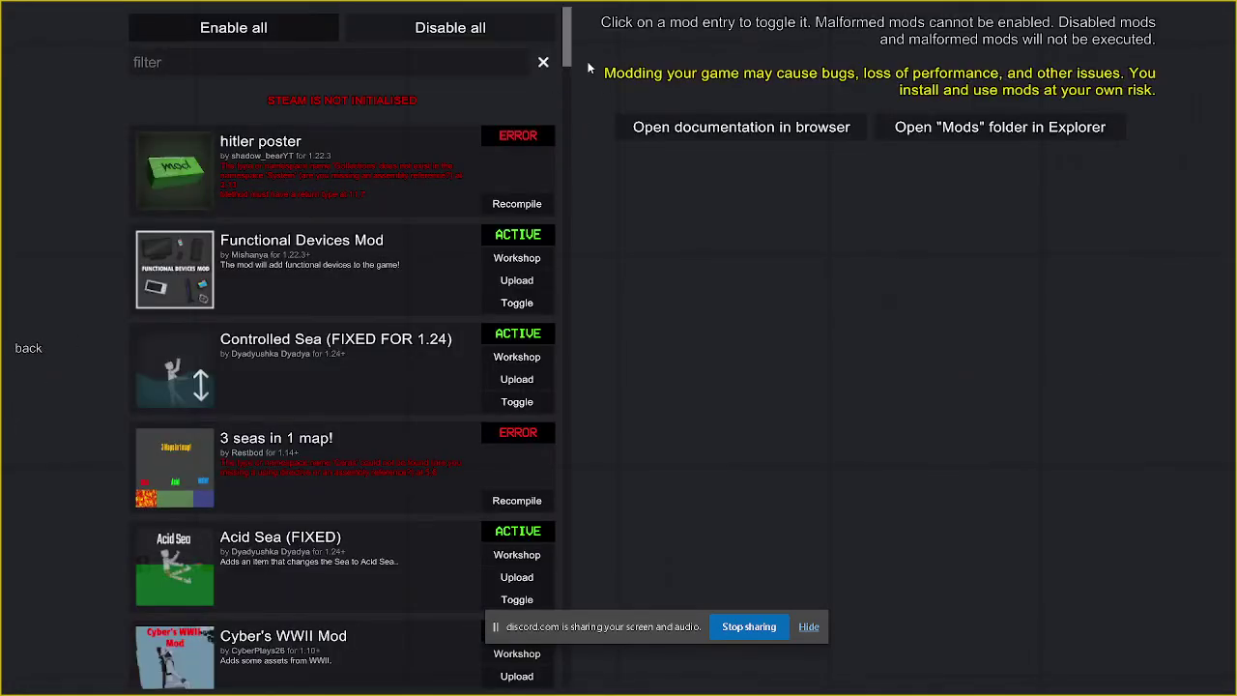
{"action": "left_click_drag", "start_coordinate": [568, 46], "coordinate": [571, 546]}
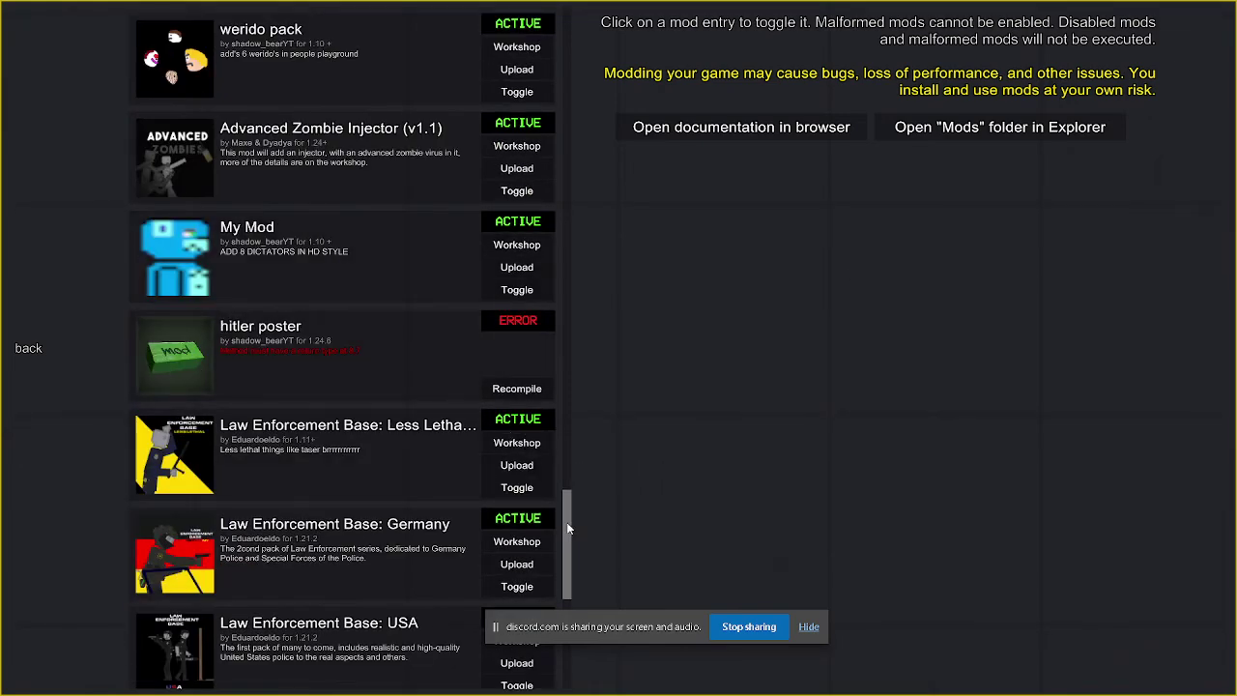
{"action": "left_click_drag", "start_coordinate": [569, 529], "coordinate": [566, 618]}
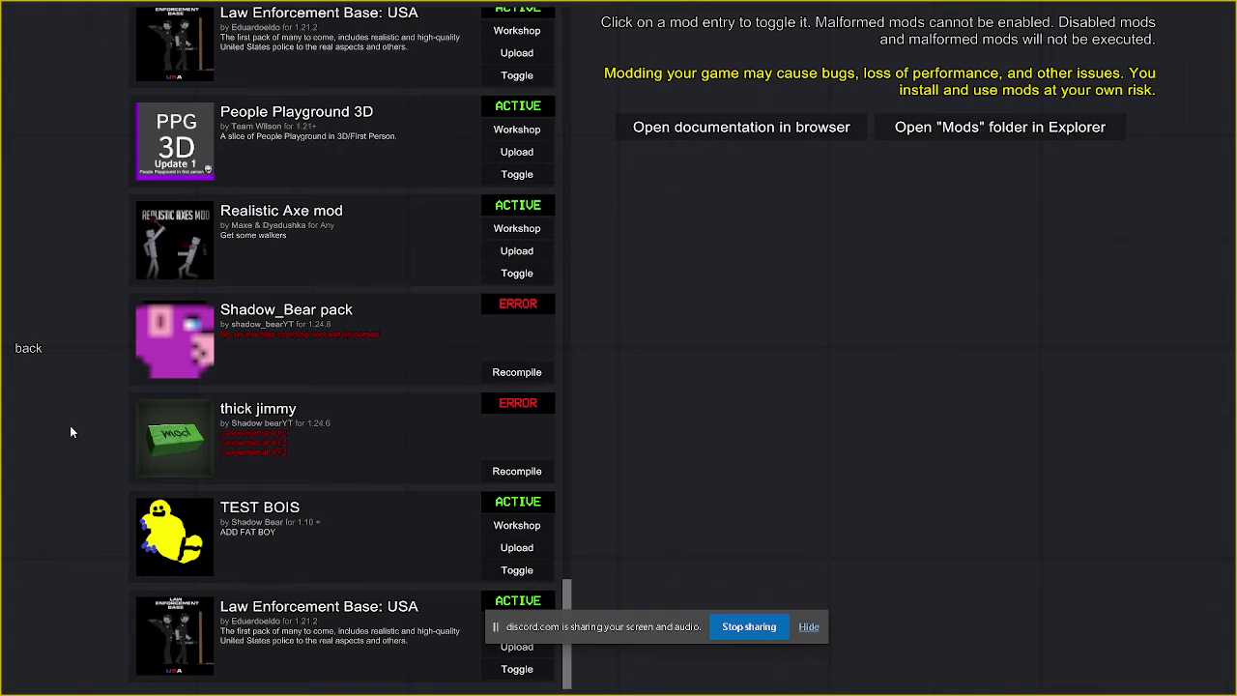
Step: Leave the mods list and start playing in the Default chamber
{"action": "left_click", "coordinate": [28, 350]}
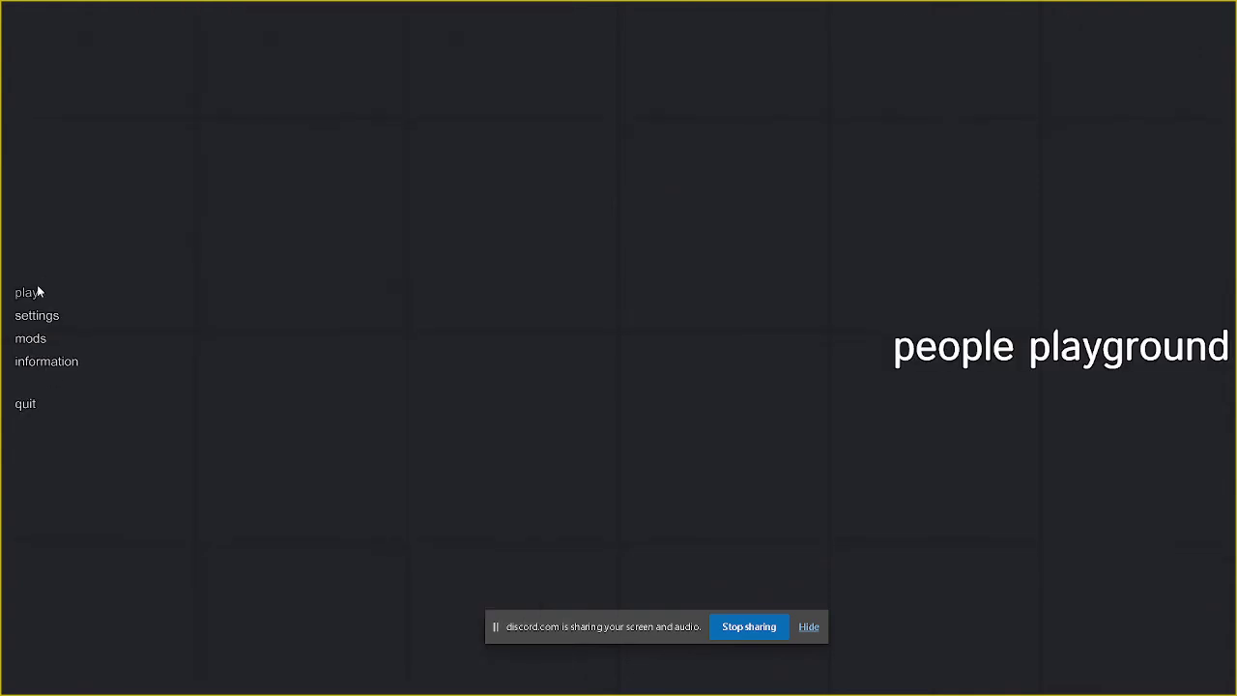
{"action": "left_click", "coordinate": [29, 292]}
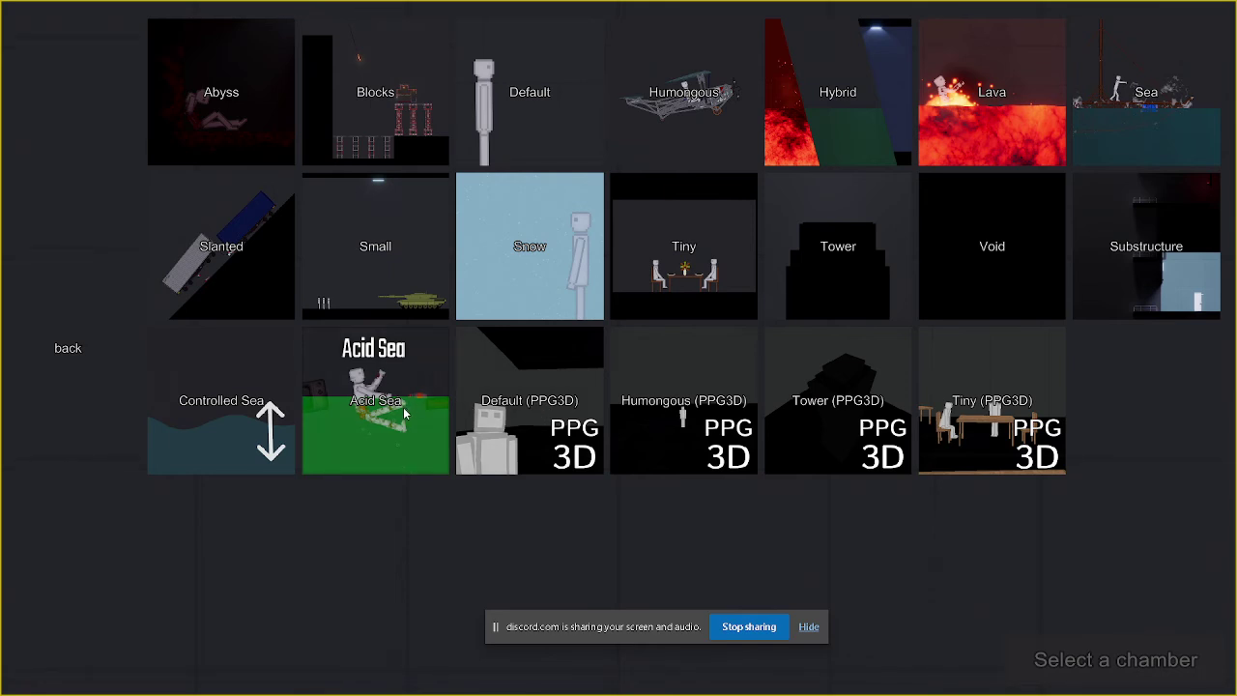
{"action": "left_click", "coordinate": [525, 113]}
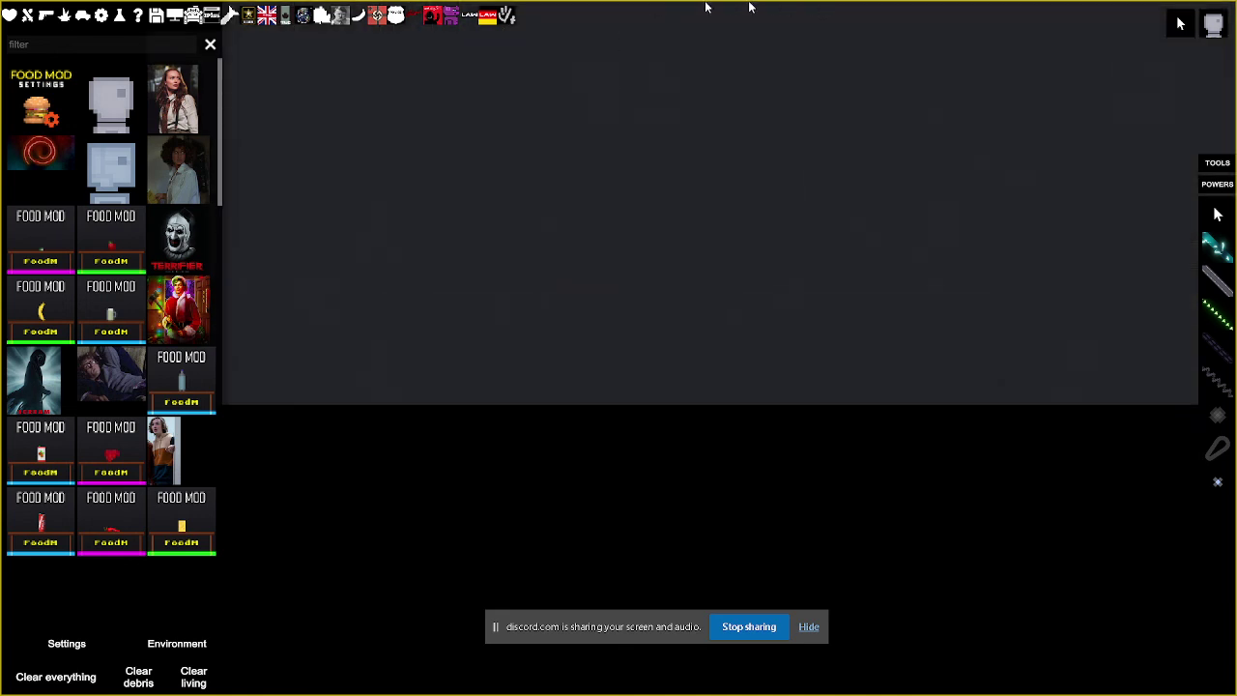
Step: Spawn the joker-skinned Thick Boy from the World War I category onto the map
{"action": "left_click", "coordinate": [507, 14]}
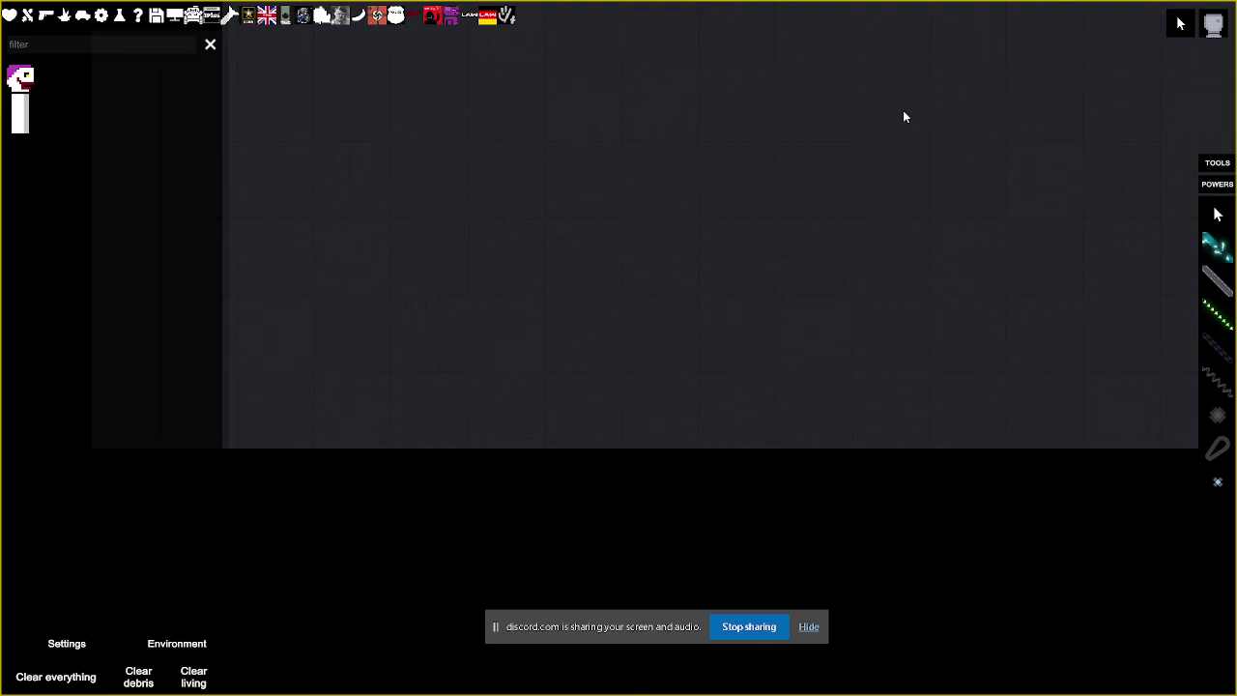
{"action": "left_click", "coordinate": [39, 112]}
{"action": "scroll", "coordinate": [570, 373], "scroll_direction": "up", "scroll_amount": 3}
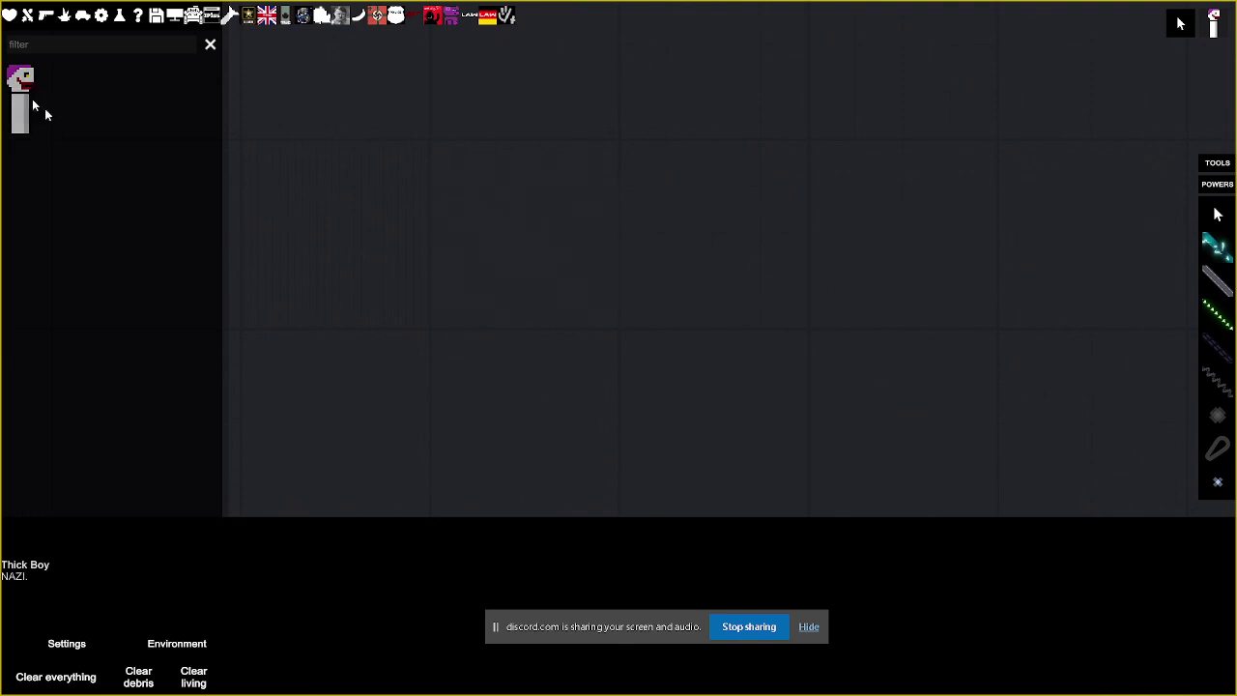
{"action": "left_click", "coordinate": [555, 304]}
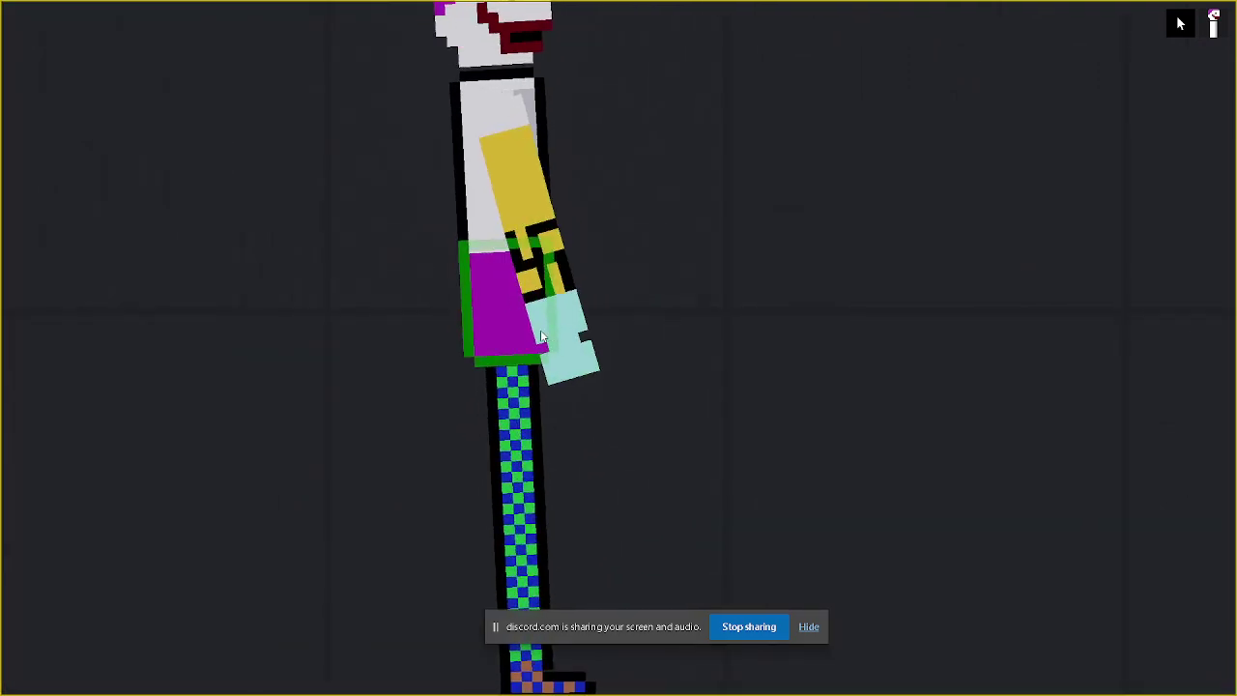
Step: Zoom in on the Thick Boy with the interface hidden and pull its arm up and outward
{"action": "scroll", "coordinate": [599, 358], "scroll_direction": "down", "scroll_amount": 3}
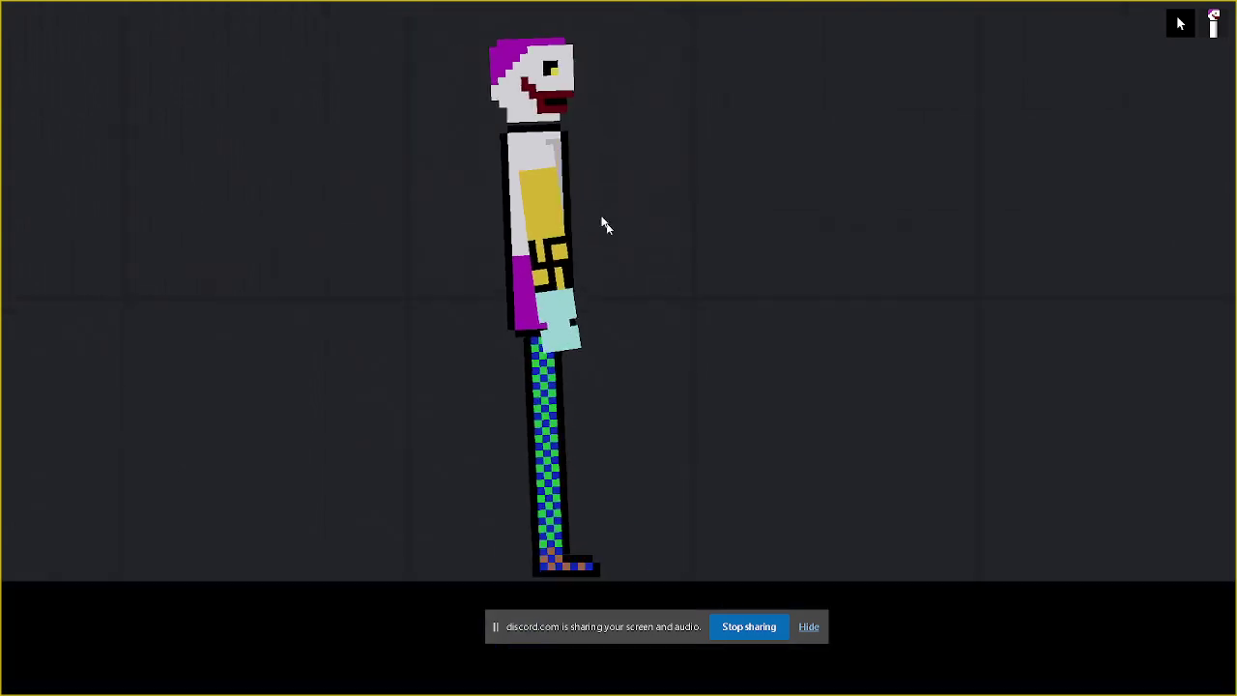
{"action": "scroll", "coordinate": [590, 61], "scroll_direction": "up", "scroll_amount": 3}
{"action": "scroll", "coordinate": [571, 264], "scroll_direction": "down", "scroll_amount": 2}
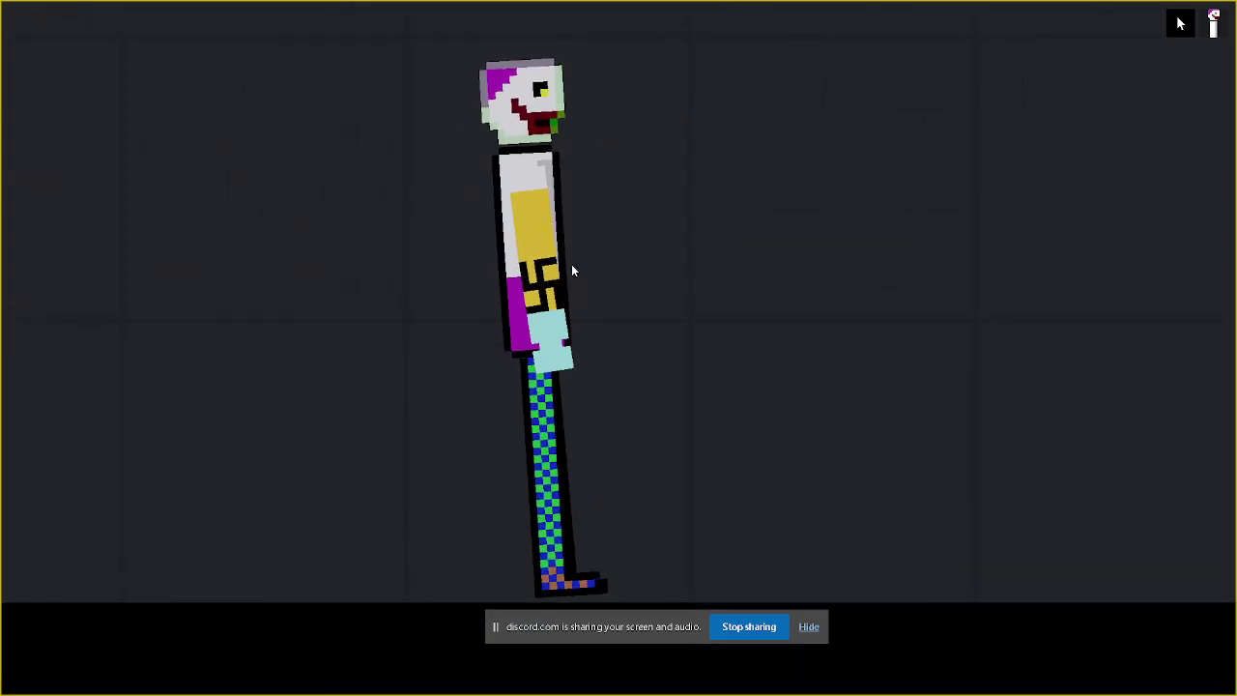
{"action": "scroll", "coordinate": [578, 240], "scroll_direction": "up", "scroll_amount": 2}
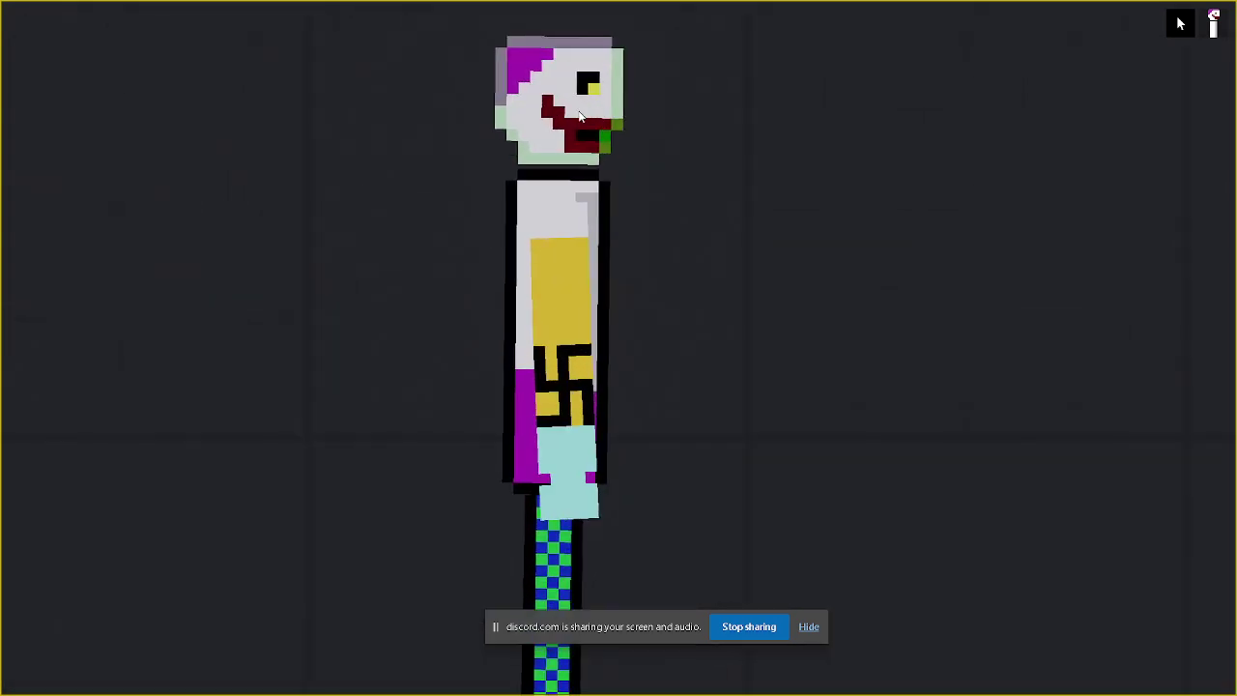
{"action": "scroll", "coordinate": [86, 183], "scroll_direction": "down", "scroll_amount": 2}
{"action": "scroll", "coordinate": [4, 138], "scroll_direction": "up", "scroll_amount": 1}
{"action": "key", "text": "F1"}
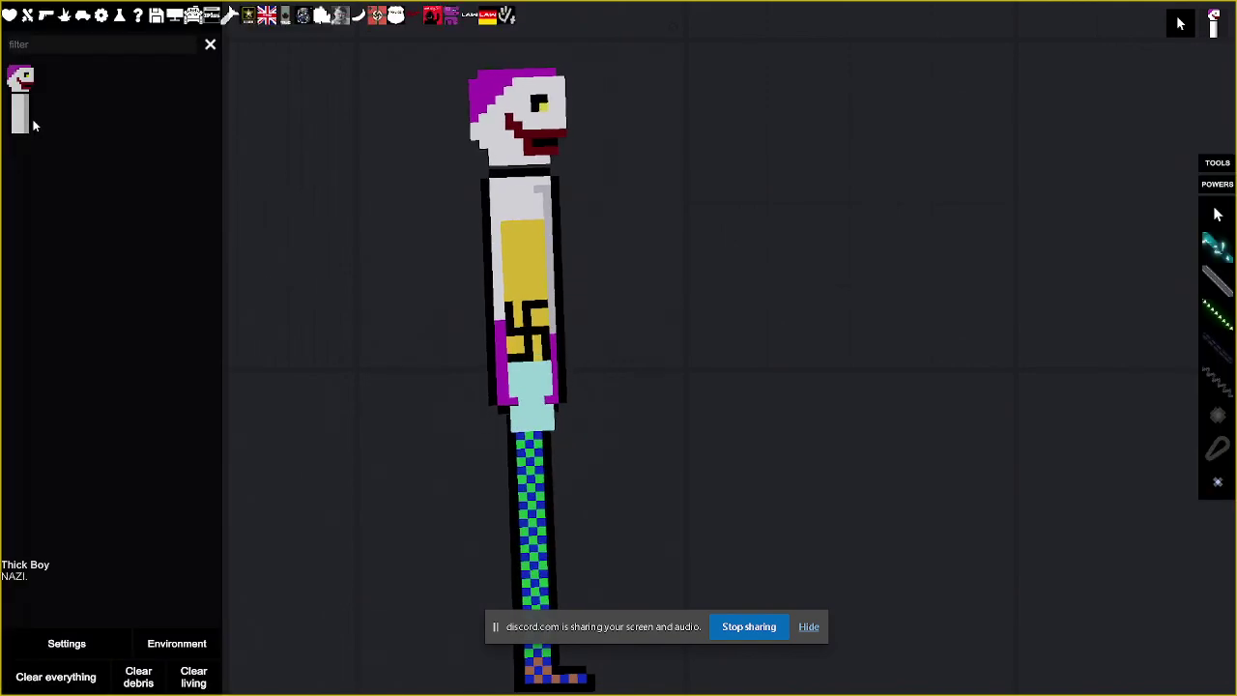
{"action": "key", "text": "F1"}
{"action": "left_click_drag", "start_coordinate": [496, 317], "coordinate": [692, 183]}
Step: Delete the Thick Boy and spawn the purple bear, respawning it after it topples
{"action": "key", "text": "Delete"}
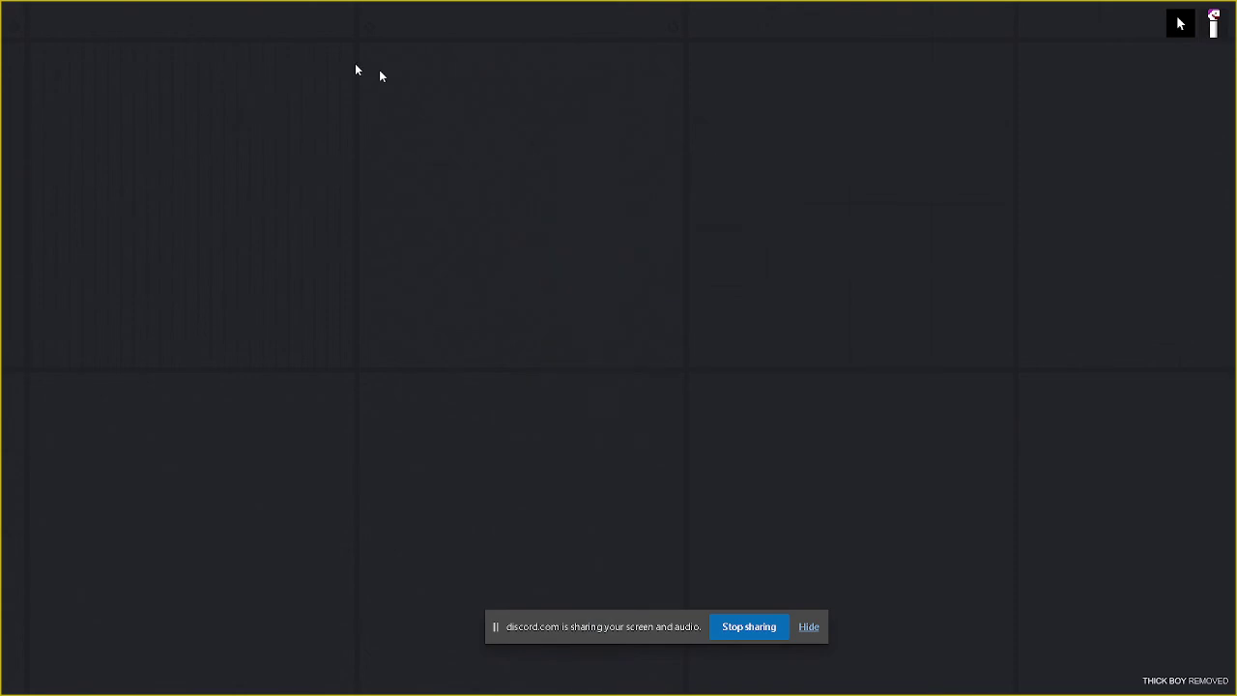
{"action": "key", "text": "F1"}
{"action": "left_click", "coordinate": [454, 14]}
{"action": "left_click", "coordinate": [28, 97]}
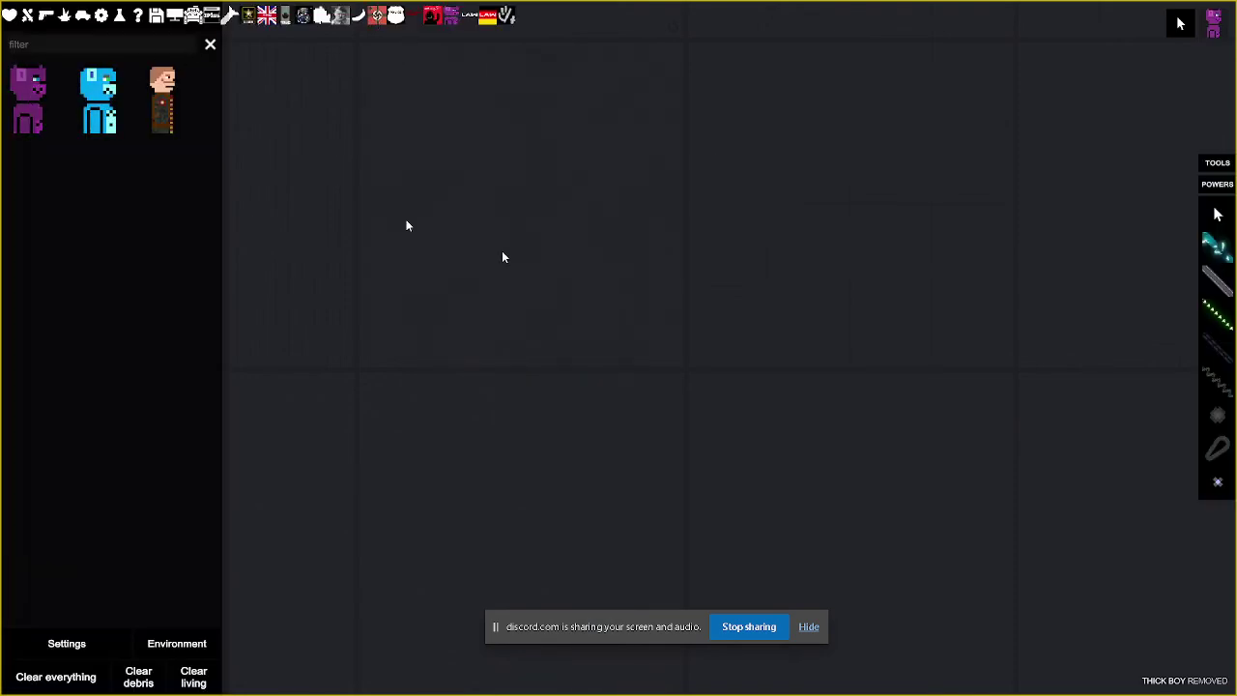
{"action": "left_click", "coordinate": [615, 302]}
{"action": "key", "text": "F1"}
{"action": "scroll", "coordinate": [679, 207], "scroll_direction": "up", "scroll_amount": 2}
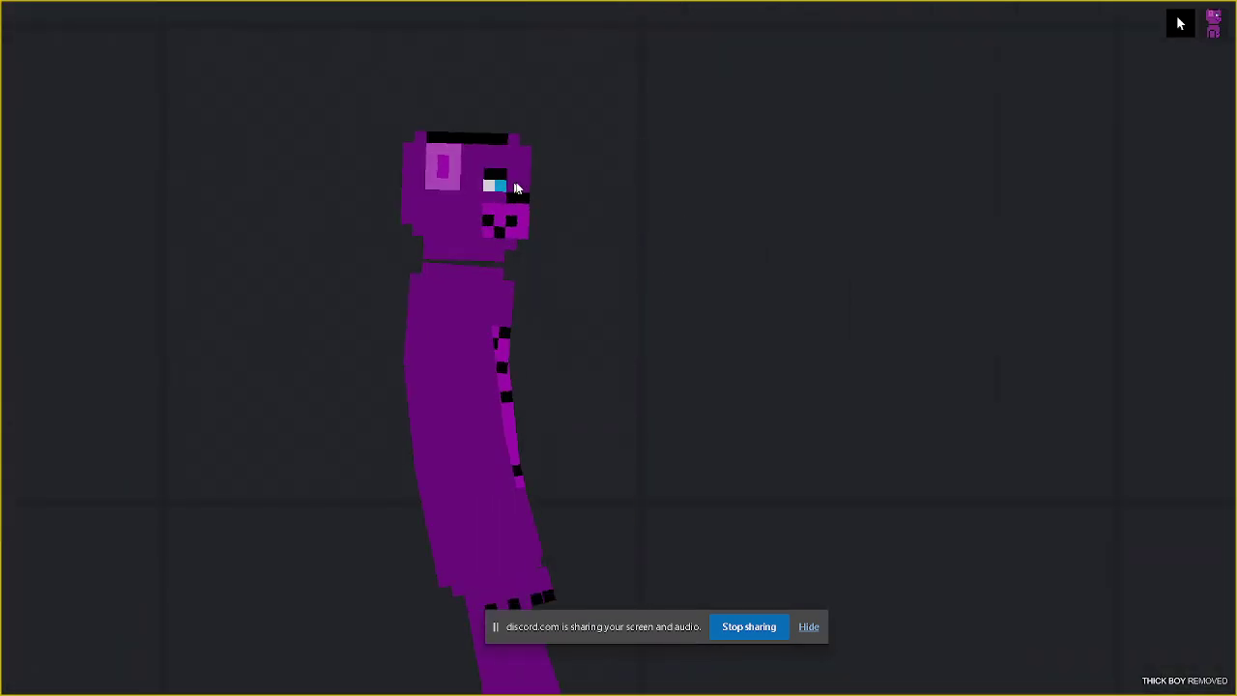
{"action": "key", "text": "Delete"}
{"action": "scroll", "coordinate": [470, 122], "scroll_direction": "down", "scroll_amount": 2}
{"action": "key", "text": "F1"}
{"action": "left_click", "coordinate": [544, 274]}
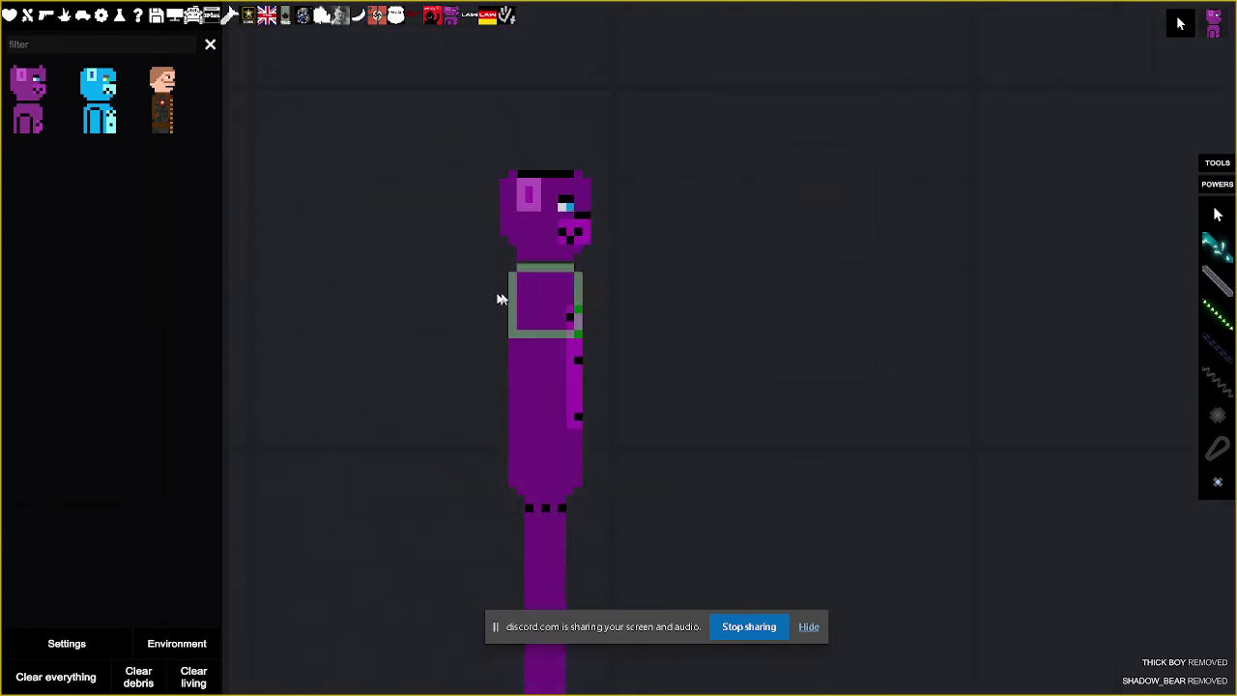
{"action": "key", "text": "F1"}
{"action": "key", "text": "F1"}
Step: Spawn a Golden Glock beside the bear and raise the bear's arm to horizontal
{"action": "left_click", "coordinate": [46, 16]}
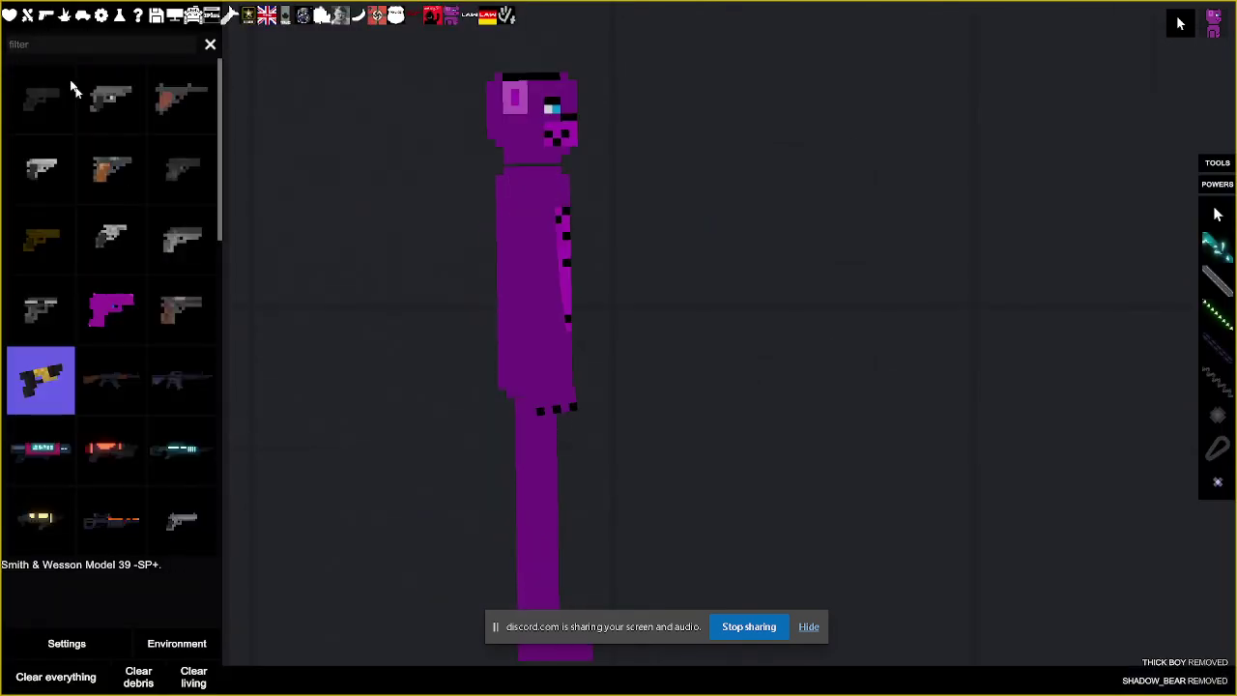
{"action": "left_click_drag", "start_coordinate": [34, 261], "coordinate": [428, 428]}
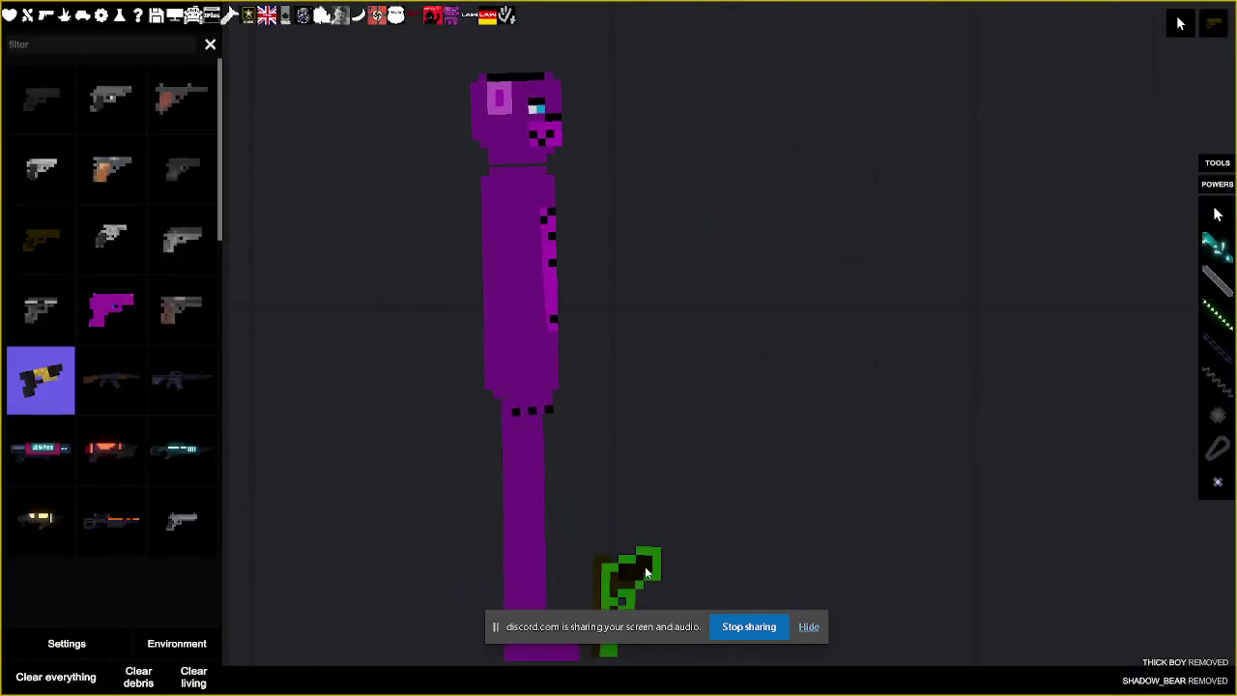
{"action": "key", "text": "F1"}
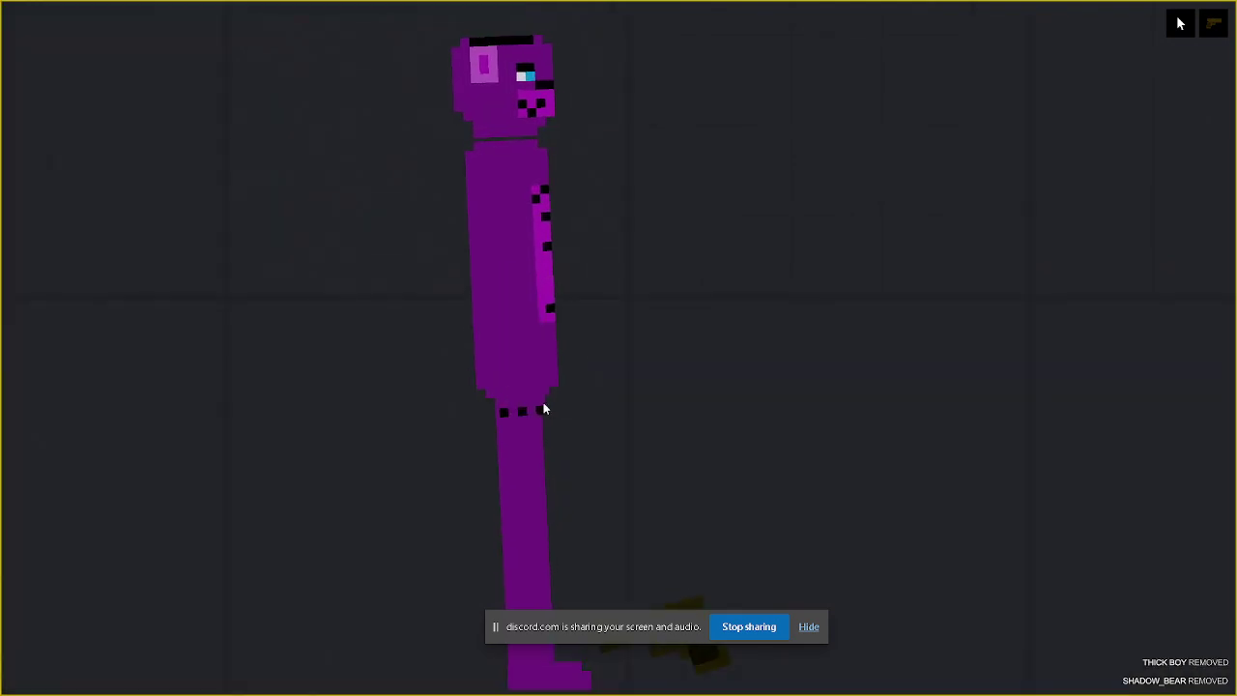
{"action": "left_click_drag", "start_coordinate": [543, 403], "coordinate": [695, 319]}
Step: Put the Golden Glock in the bear's hand, hold it level, and fire it
{"action": "key", "text": "p"}
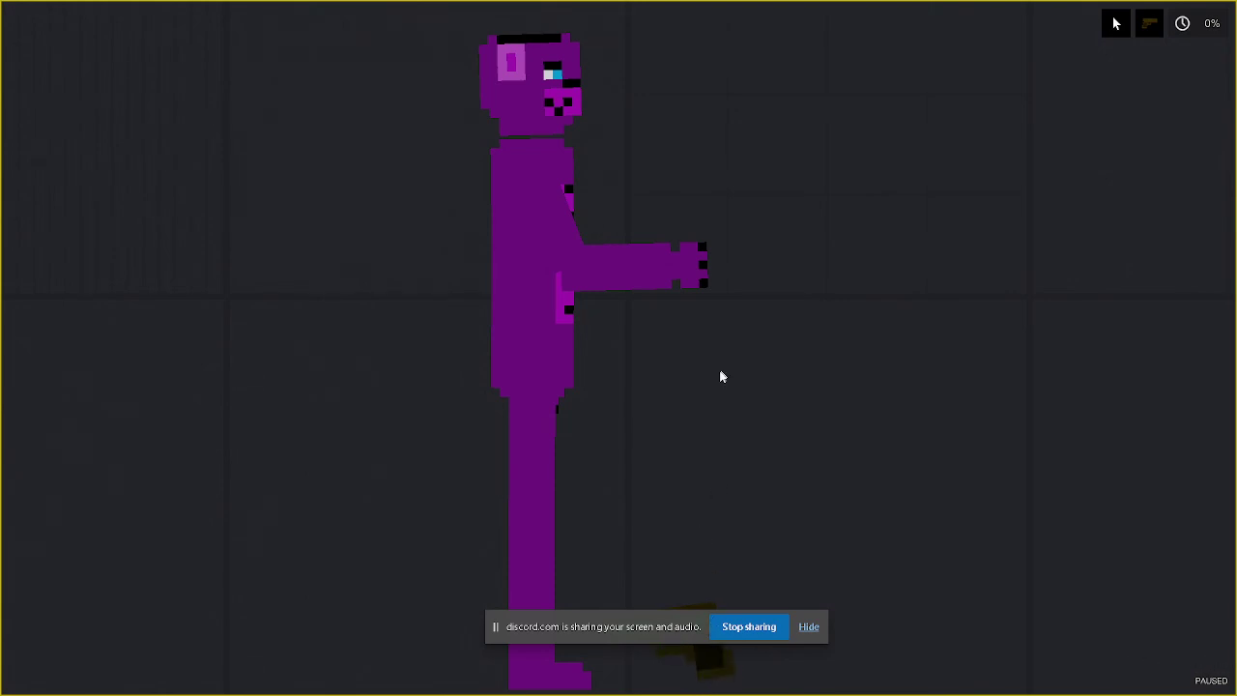
{"action": "scroll", "coordinate": [715, 382], "scroll_direction": "down", "scroll_amount": 2}
{"action": "key", "text": "p"}
{"action": "key", "text": "p"}
{"action": "left_click_drag", "start_coordinate": [706, 566], "coordinate": [698, 289]}
{"action": "scroll", "coordinate": [699, 290], "scroll_direction": "up", "scroll_amount": 3}
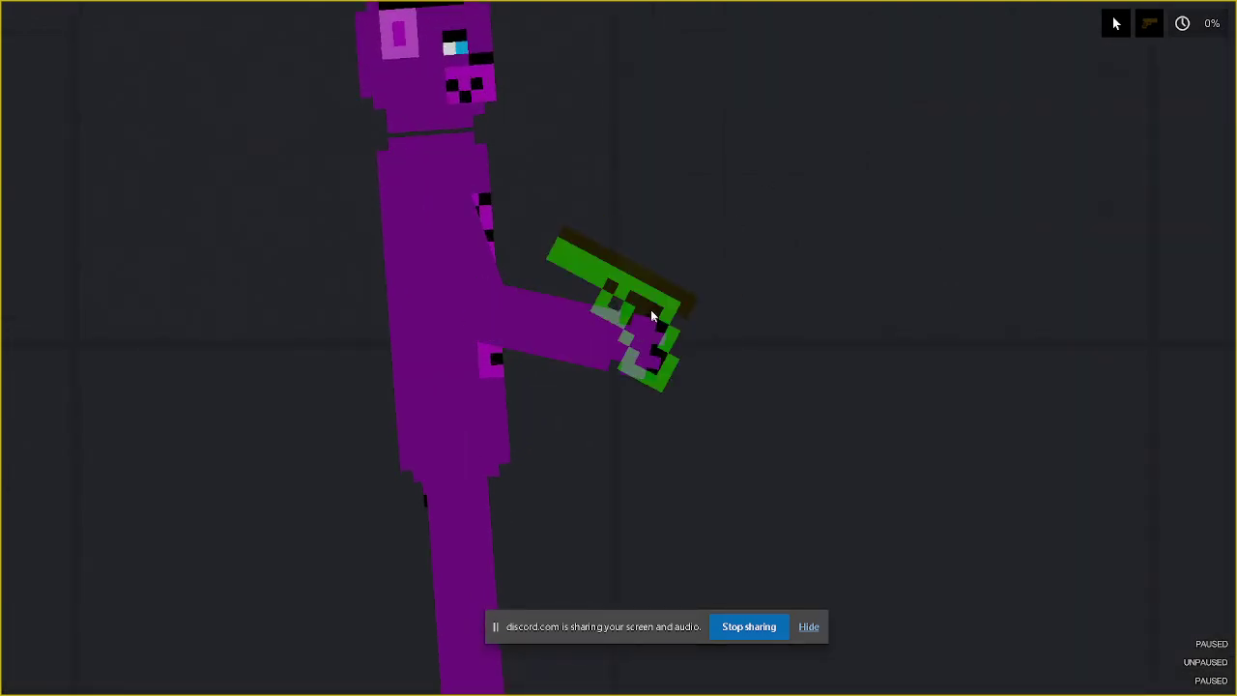
{"action": "key", "text": "p"}
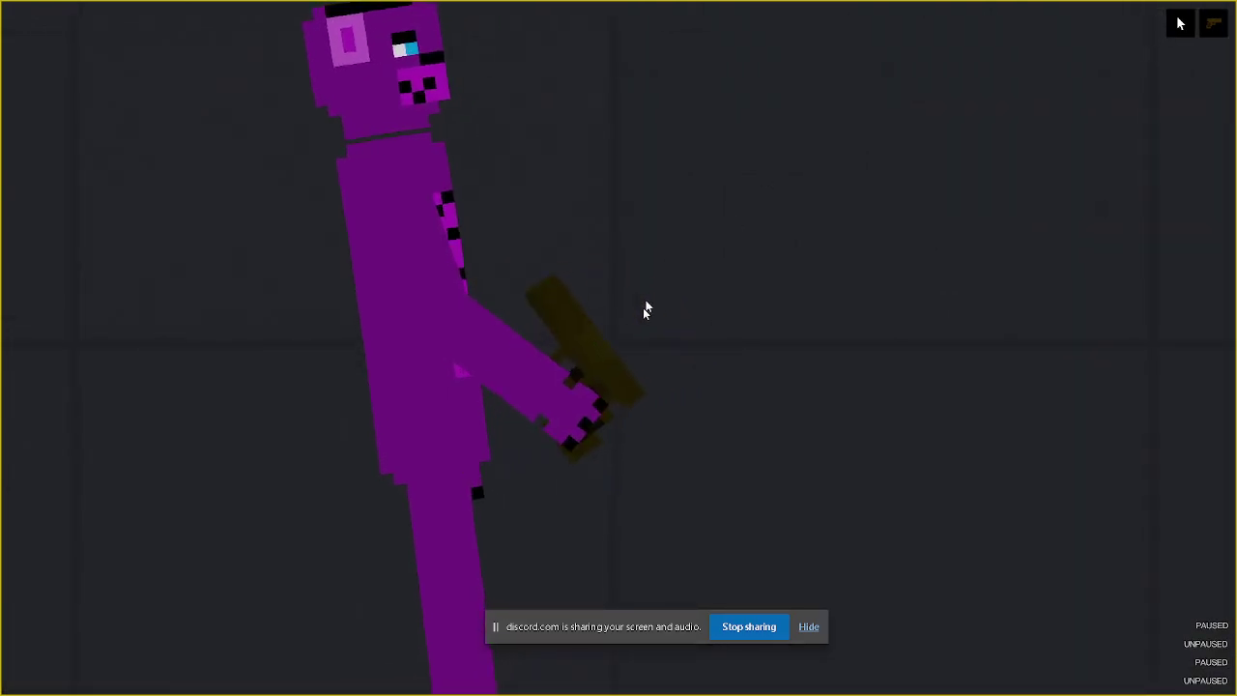
{"action": "left_click_drag", "start_coordinate": [646, 309], "coordinate": [738, 13]}
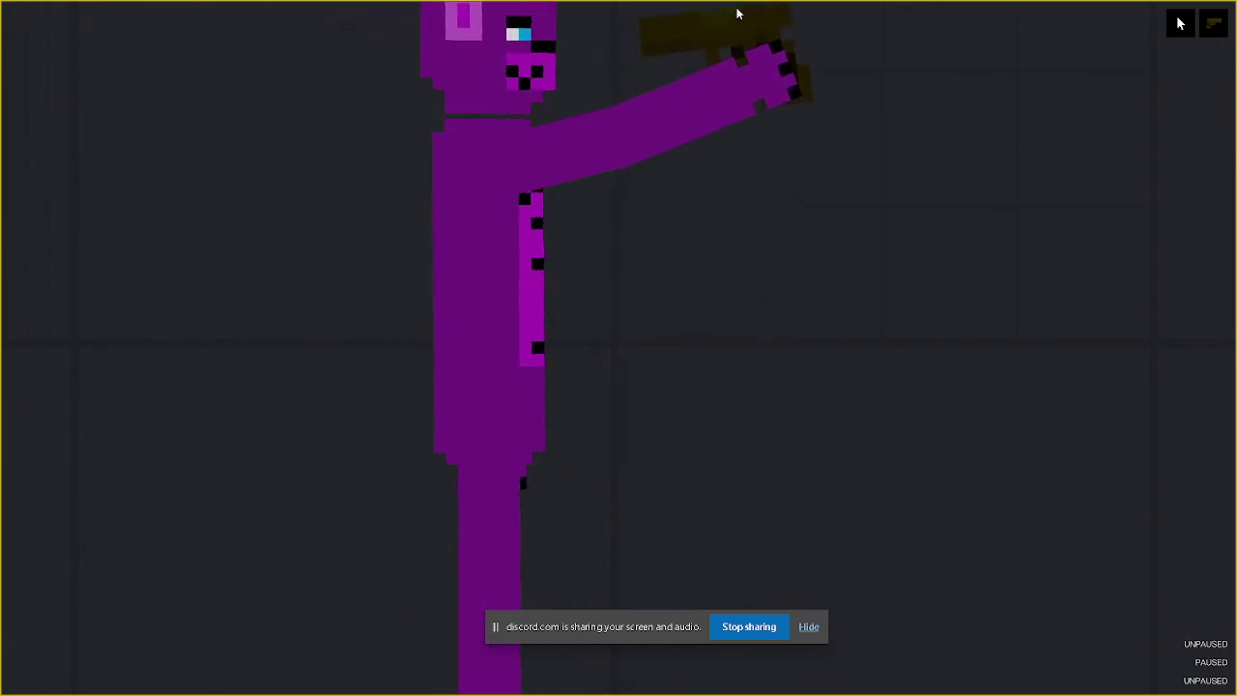
{"action": "key", "text": "f"}
{"action": "scroll", "coordinate": [693, 103], "scroll_direction": "down", "scroll_amount": 5}
Step: Spawn two joker Thick Boy ragdolls, then delete the extra one
{"action": "key", "text": "F1"}
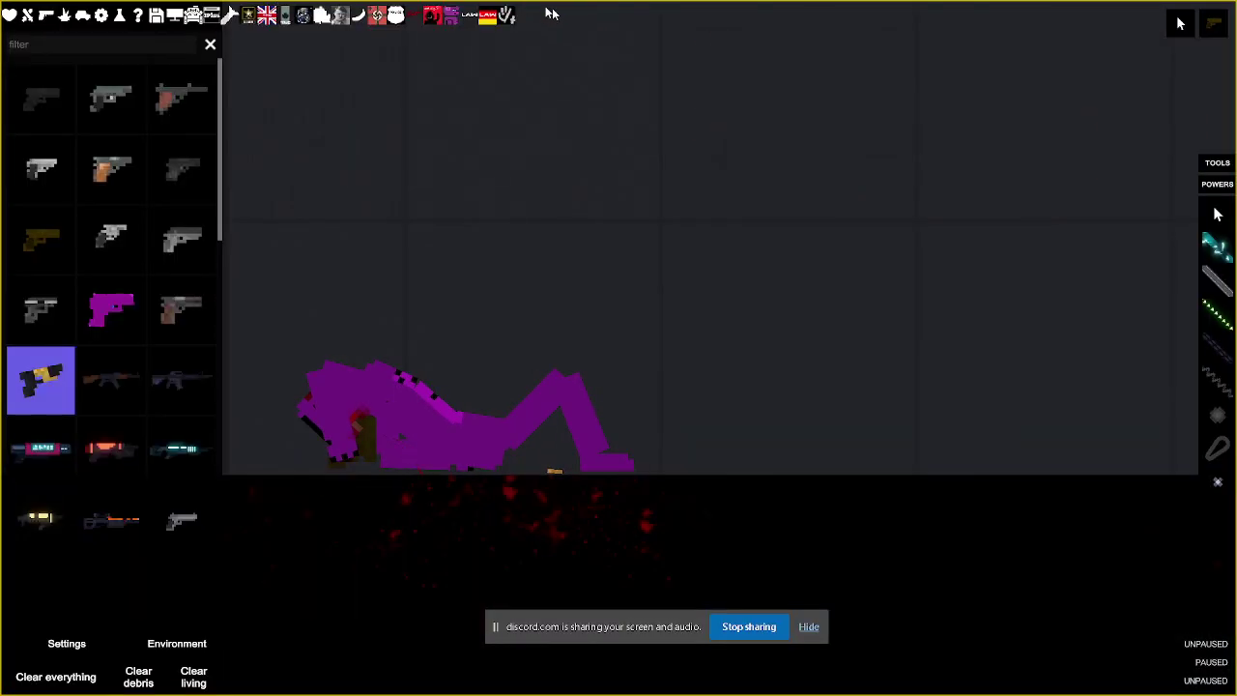
{"action": "left_click", "coordinate": [8, 16]}
{"action": "left_click", "coordinate": [74, 101]}
{"action": "left_click", "coordinate": [547, 194]}
{"action": "scroll", "coordinate": [547, 194], "scroll_direction": "up", "scroll_amount": 5}
{"action": "key", "text": "F1"}
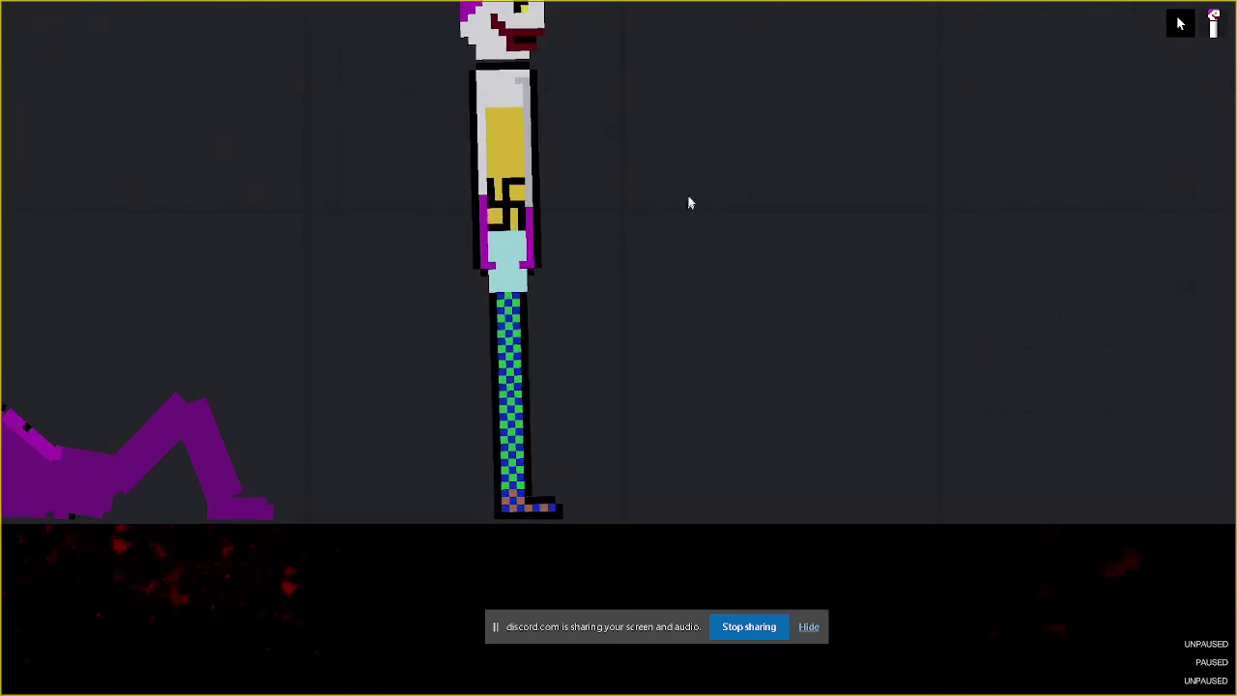
{"action": "left_click", "coordinate": [677, 155]}
{"action": "scroll", "coordinate": [579, 121], "scroll_direction": "down", "scroll_amount": 5}
{"action": "key", "text": "Delete"}
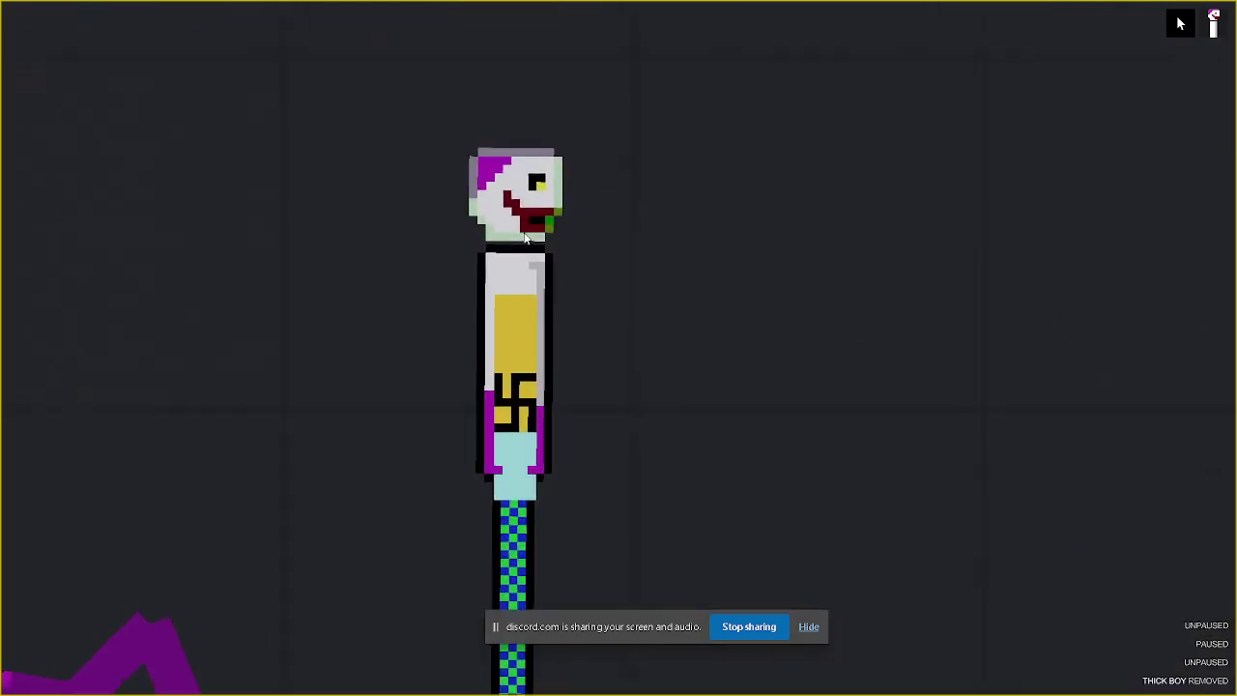
Step: Move the view to the ground and toggle detail view to inspect the ragdolls' injuries
{"action": "scroll", "coordinate": [529, 224], "scroll_direction": "up", "scroll_amount": 5}
{"action": "scroll", "coordinate": [530, 225], "scroll_direction": "down", "scroll_amount": 3}
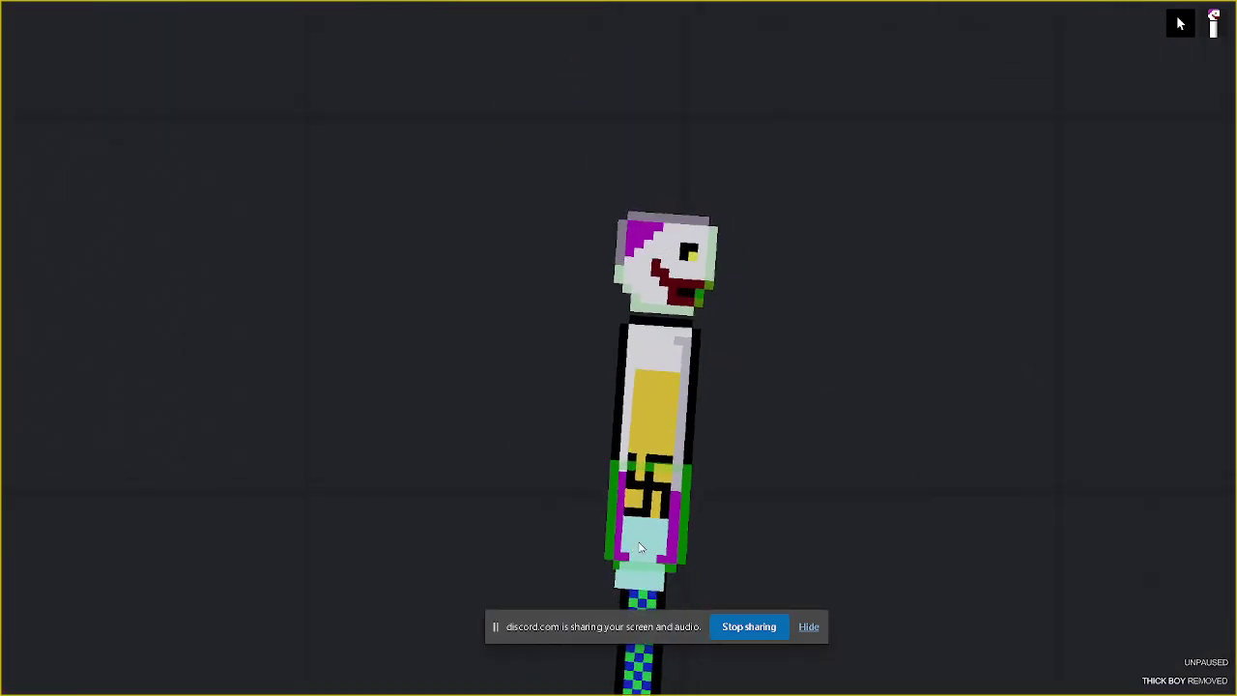
{"action": "scroll", "coordinate": [711, 443], "scroll_direction": "up", "scroll_amount": 5}
{"action": "key", "text": "s"}
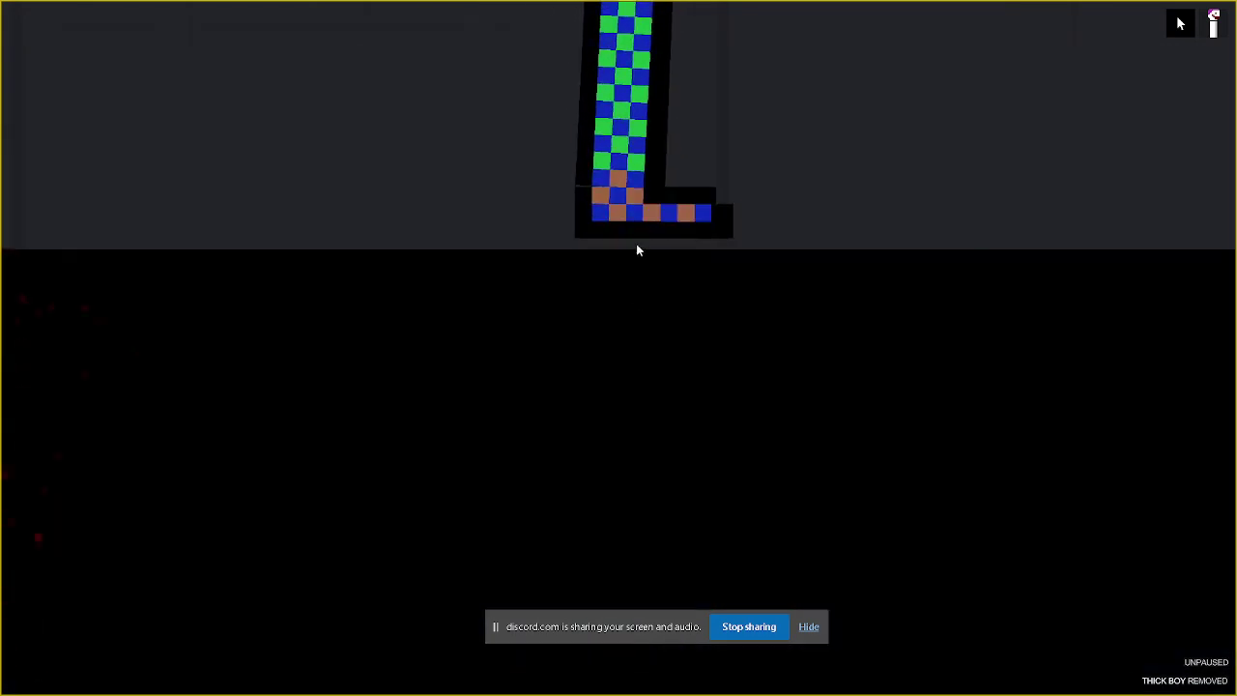
{"action": "scroll", "coordinate": [382, 443], "scroll_direction": "down", "scroll_amount": 5}
{"action": "scroll", "coordinate": [382, 443], "scroll_direction": "up", "scroll_amount": 4}
{"action": "key", "text": "v"}
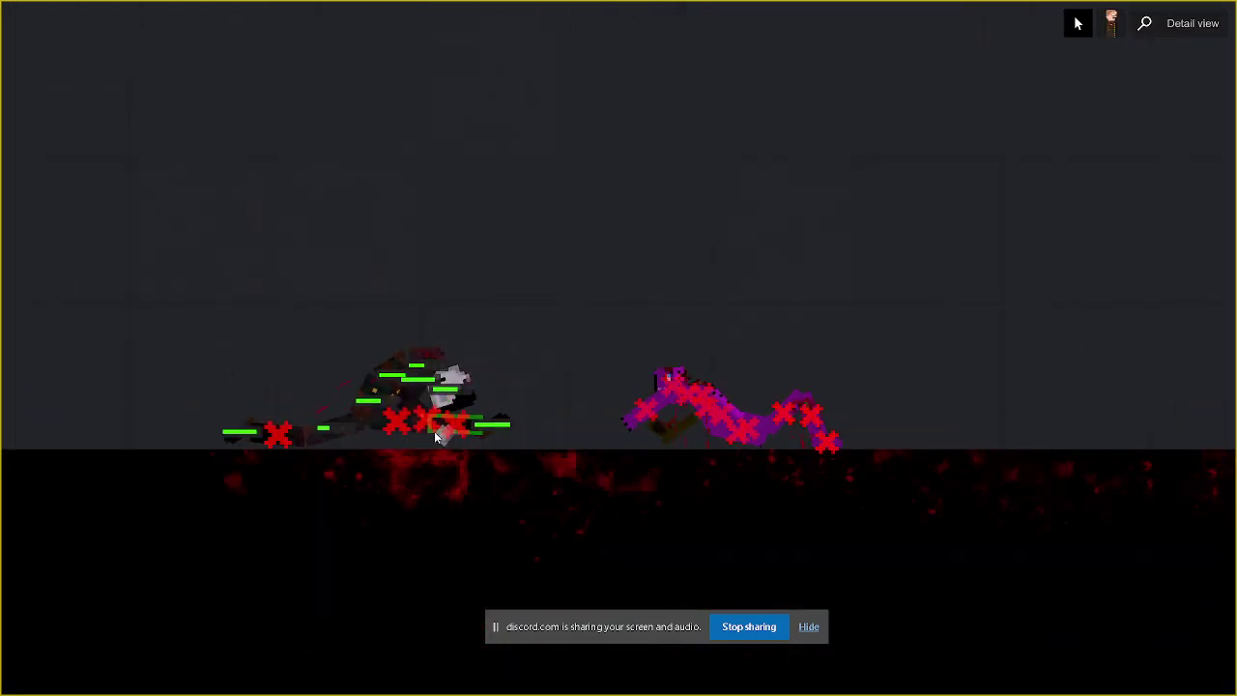
{"action": "key", "text": "v"}
{"action": "key", "text": "v"}
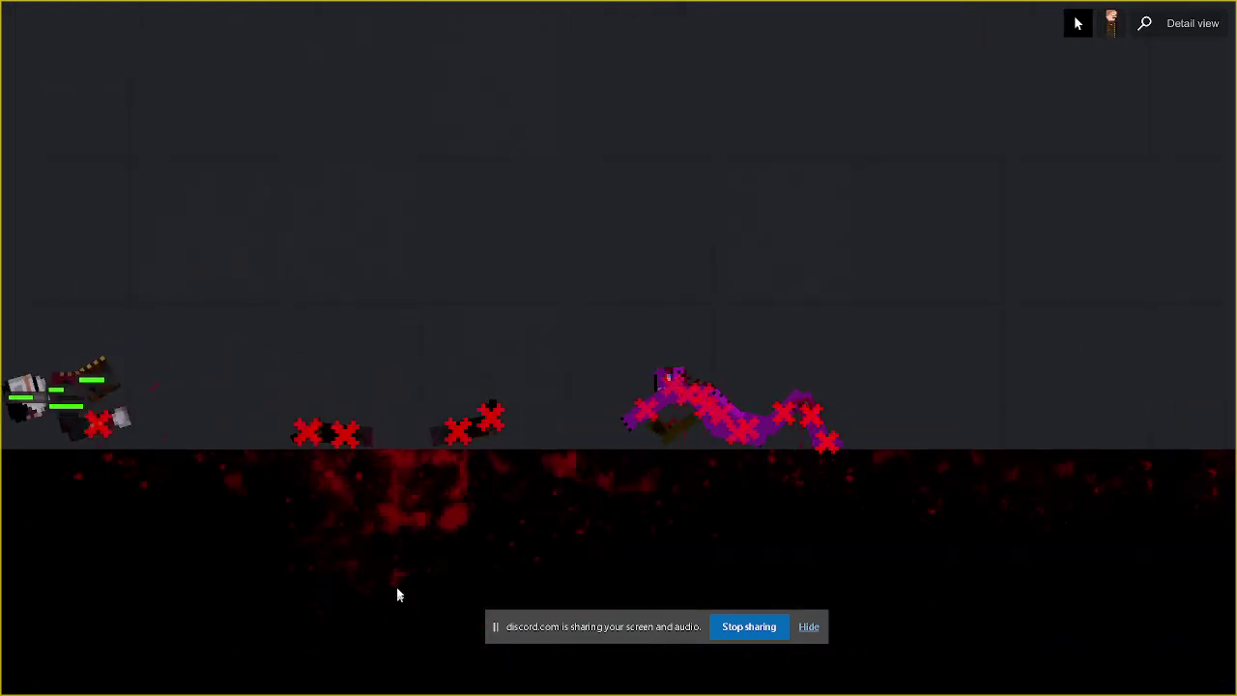
{"action": "key", "text": "a"}
{"action": "scroll", "coordinate": [411, 448], "scroll_direction": "up", "scroll_amount": 1}
Step: Drag a ragdoll to a new spot, toggle detail view, and restore the interface panels
{"action": "key", "text": "v"}
{"action": "left_click_drag", "start_coordinate": [411, 448], "coordinate": [452, 433]}
{"action": "key", "text": "v"}
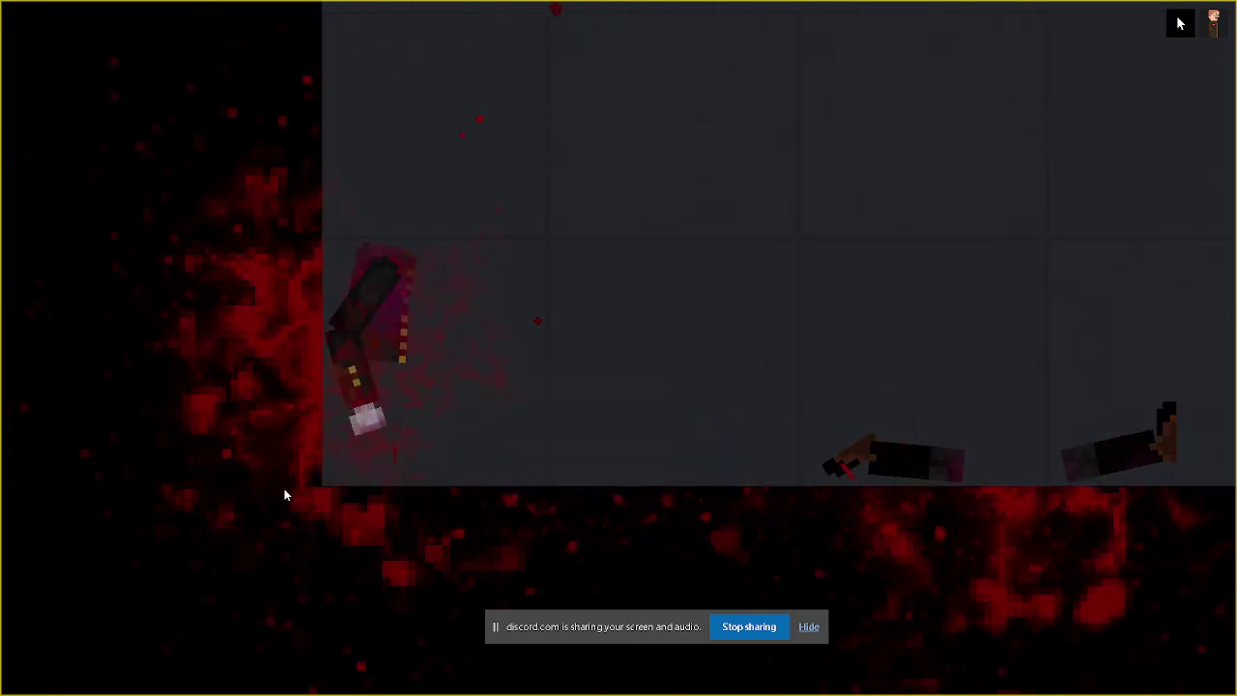
{"action": "key", "text": "v"}
{"action": "scroll", "coordinate": [254, 469], "scroll_direction": "down", "scroll_amount": 2}
{"action": "key", "text": "F1"}
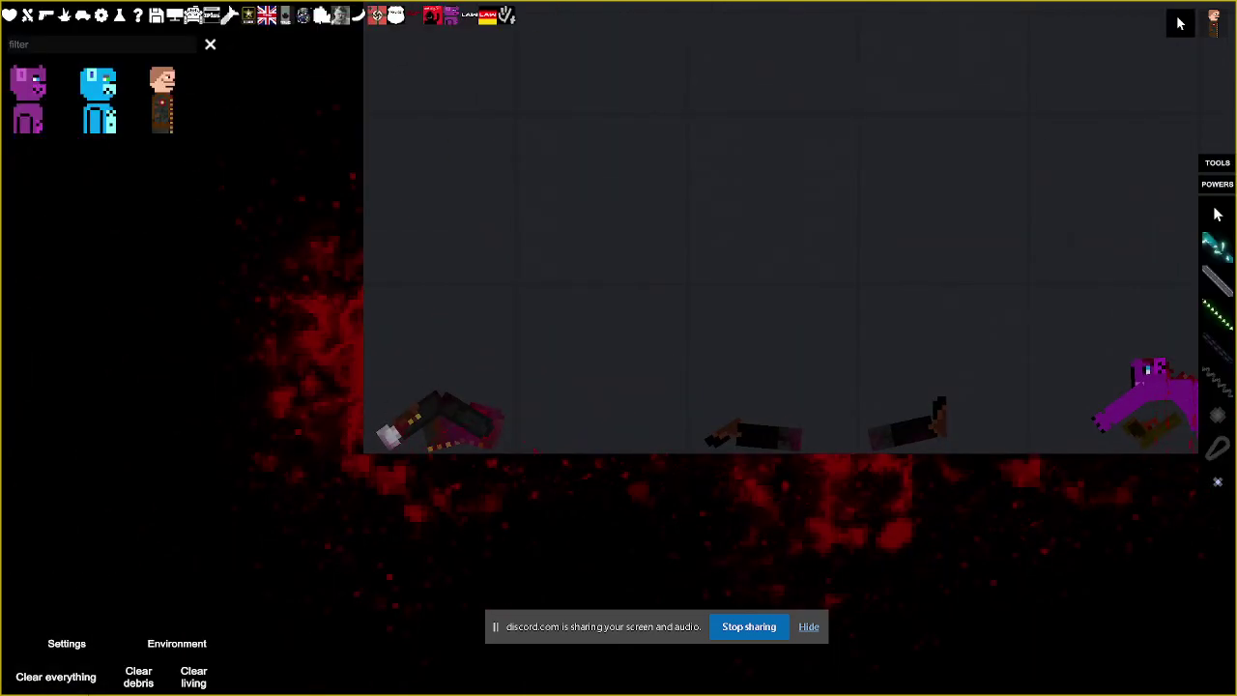